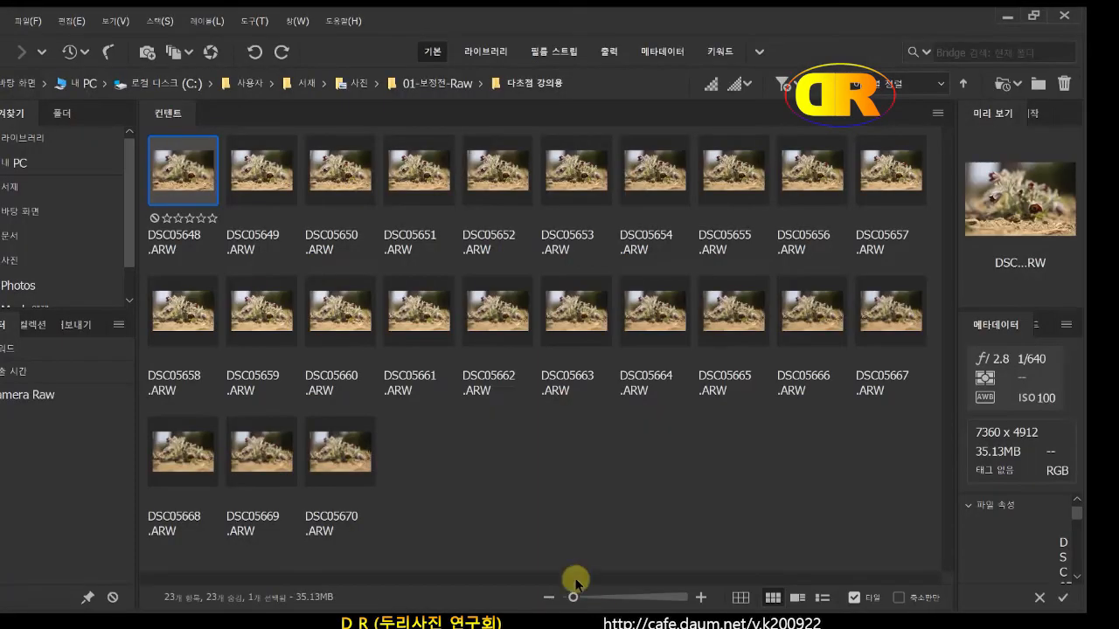
Go up to the 01-보정전-Raw folder and reopen its 다초점 강의용 subfolder
left_click(556, 519)
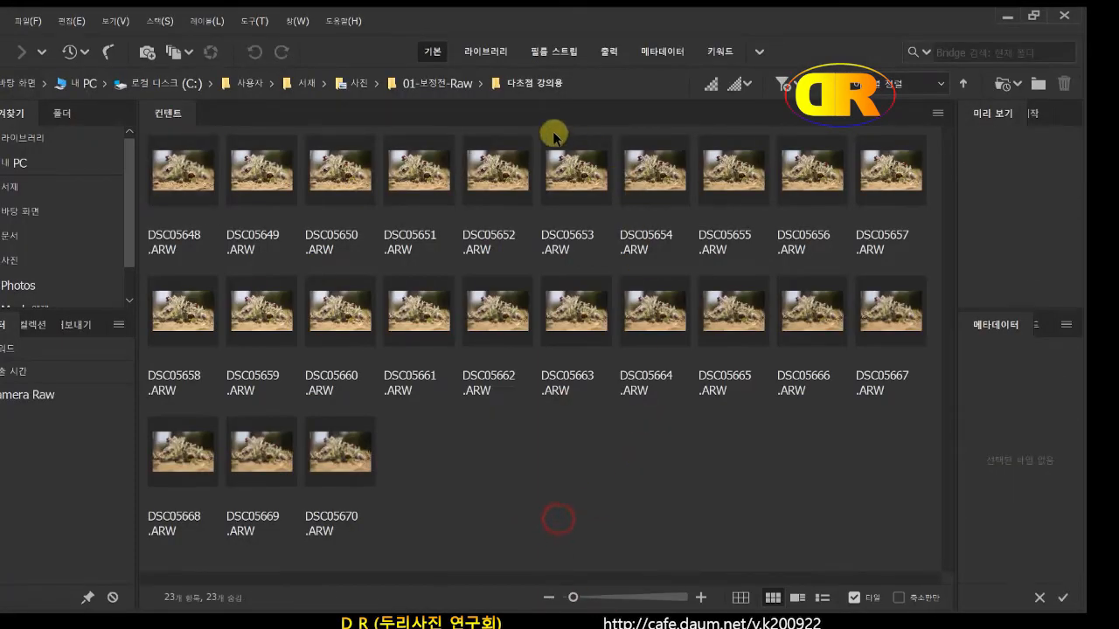
left_click(428, 83)
left_click(673, 412)
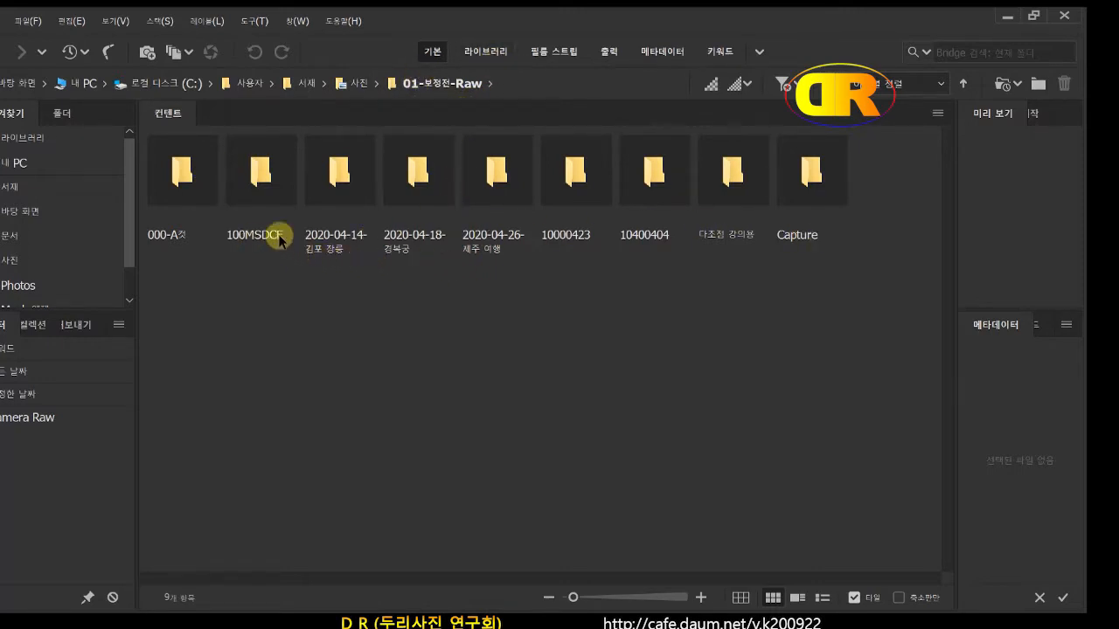
left_click(737, 175)
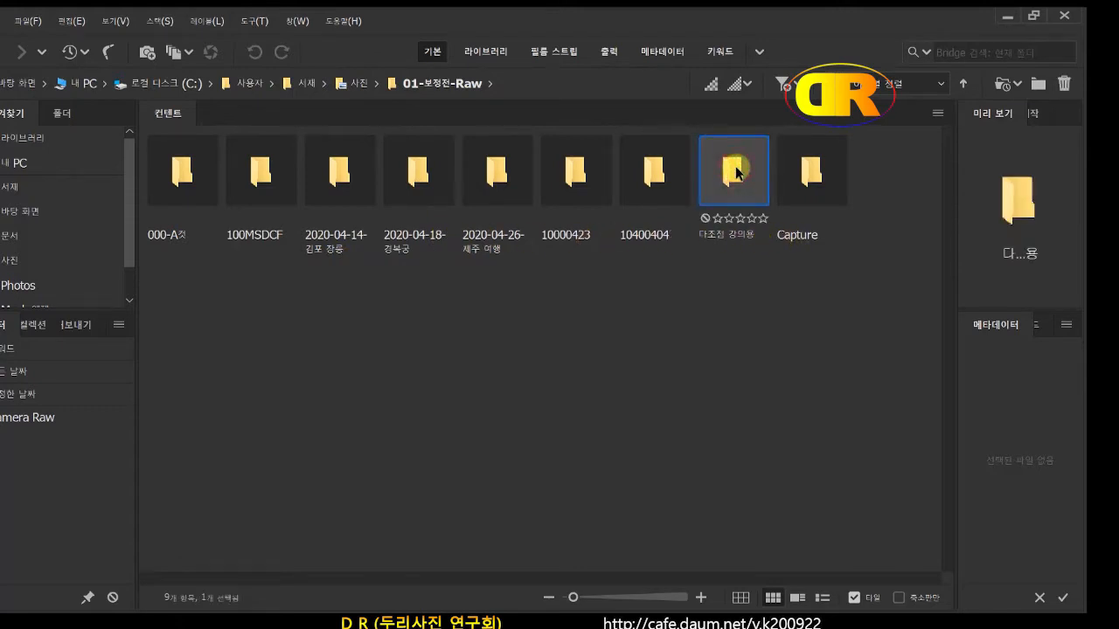
double_click(735, 172)
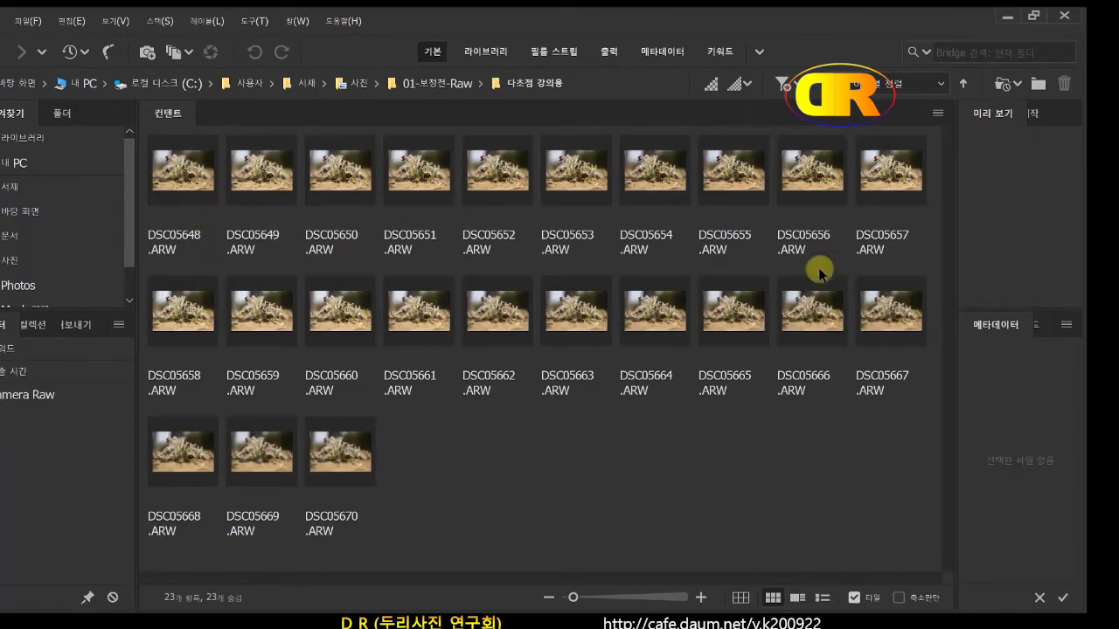
Examine the focus position in each photo of the series at full screen, from DSC05648.ARW through DSC05670.ARW
left_click(193, 174)
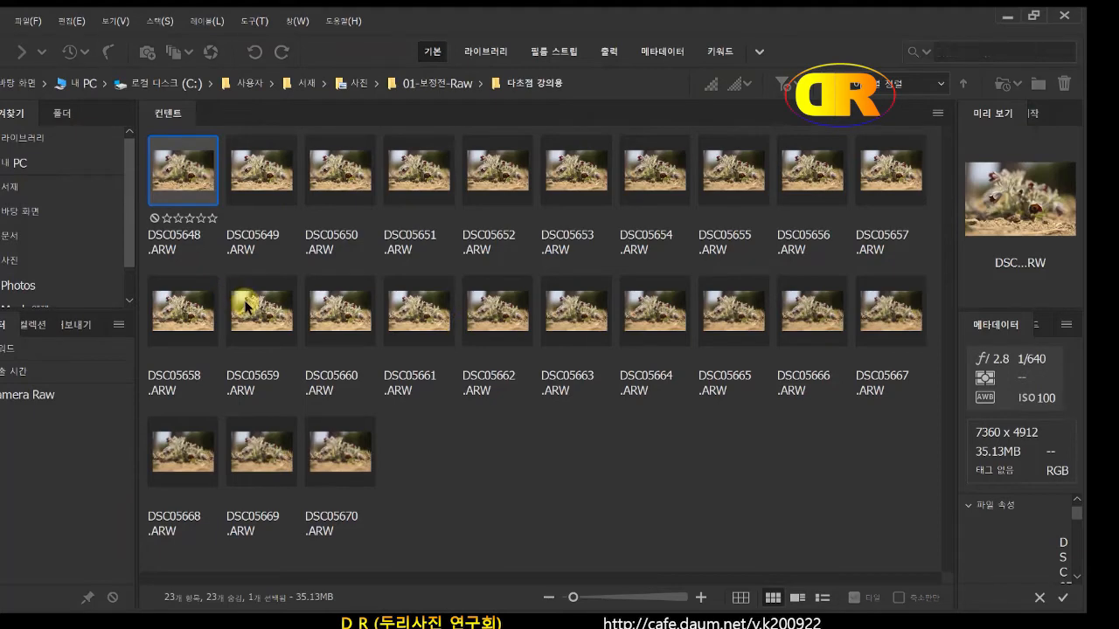
key("space")
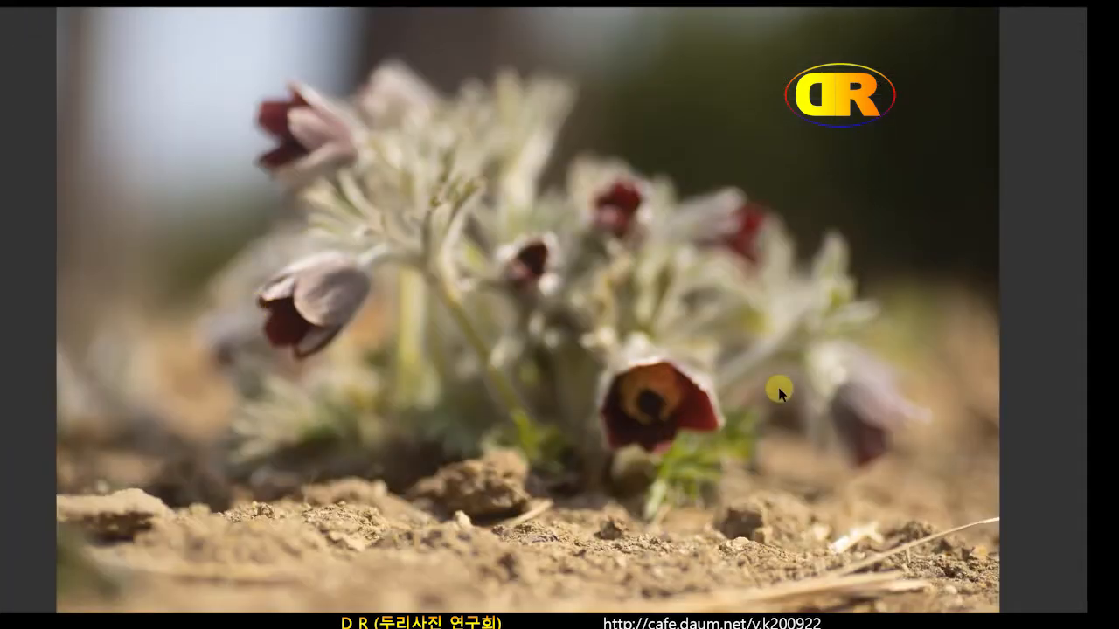
key("Right")
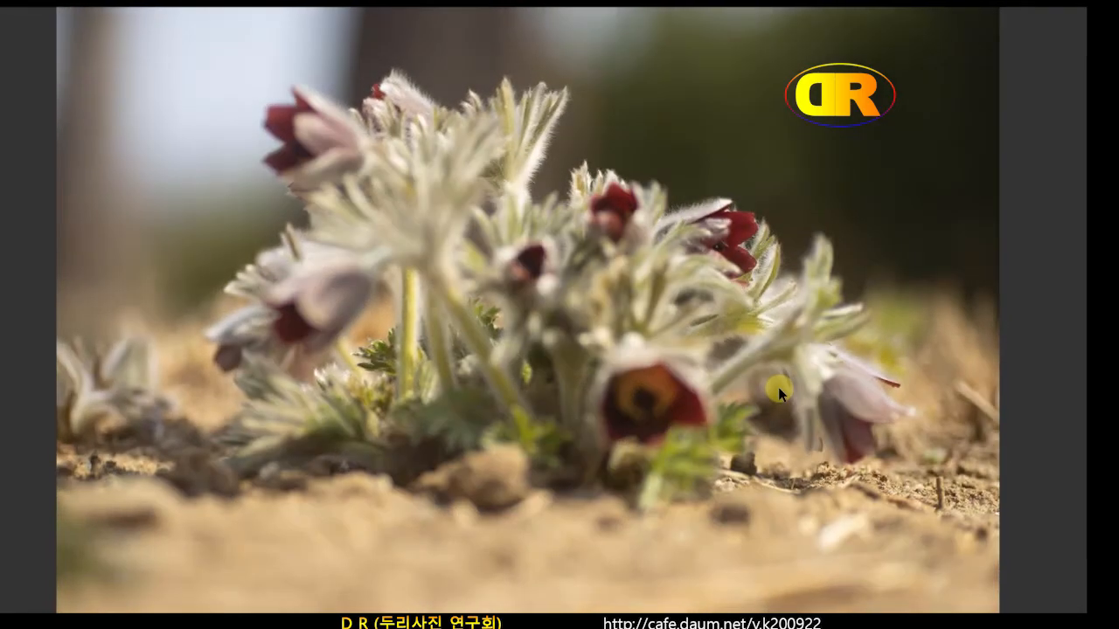
key("Right")
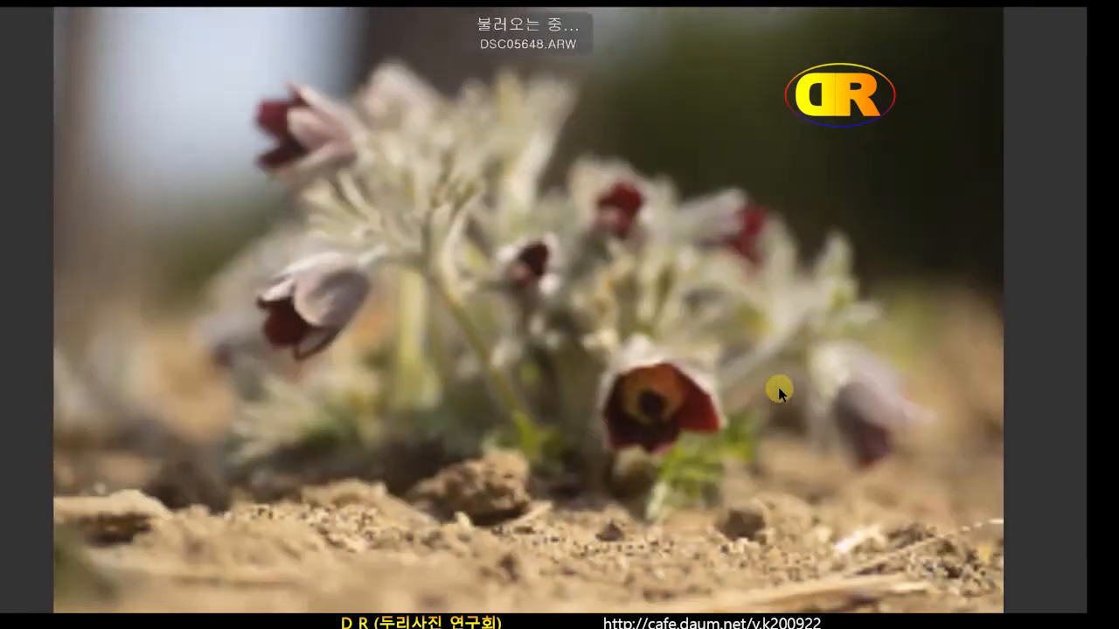
key("Right")
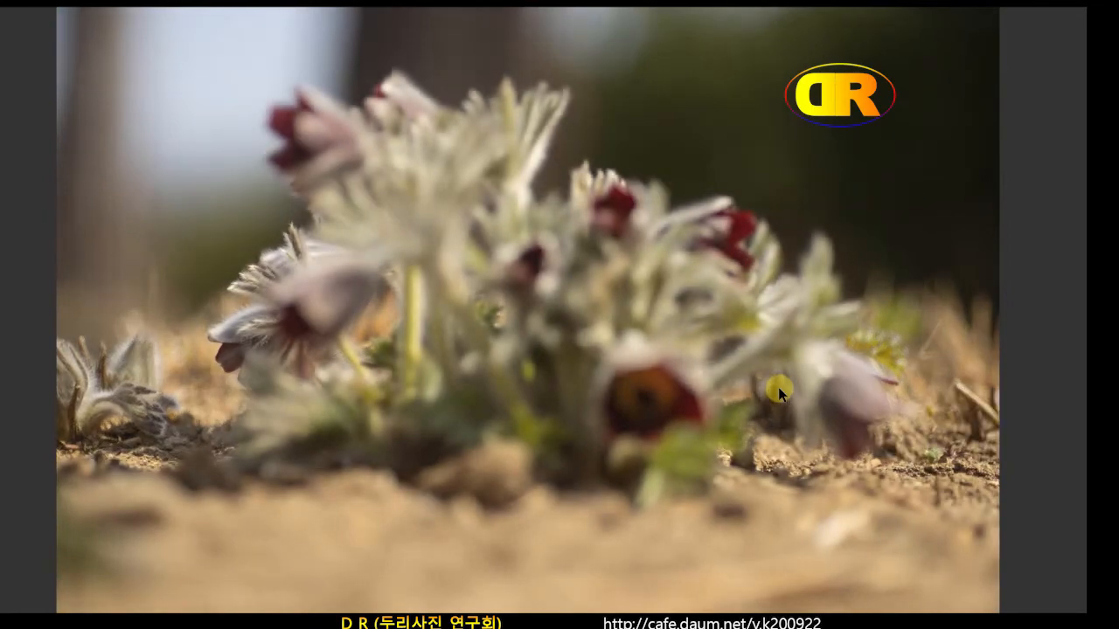
key("Right")
key("Right")
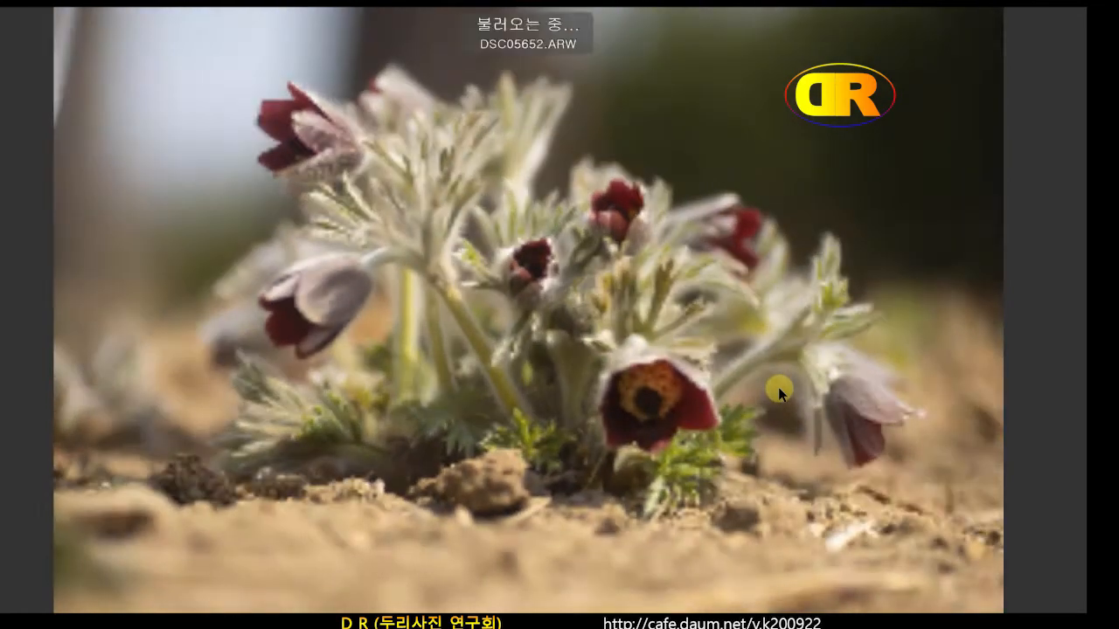
key("Right")
key("Right")
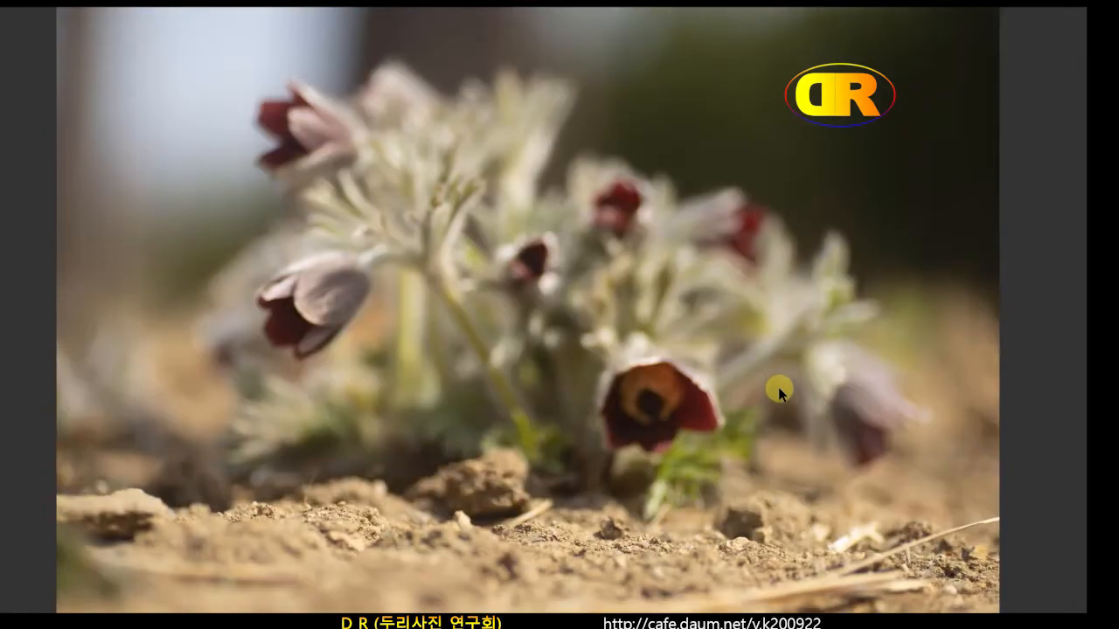
key("Right")
key("Right")
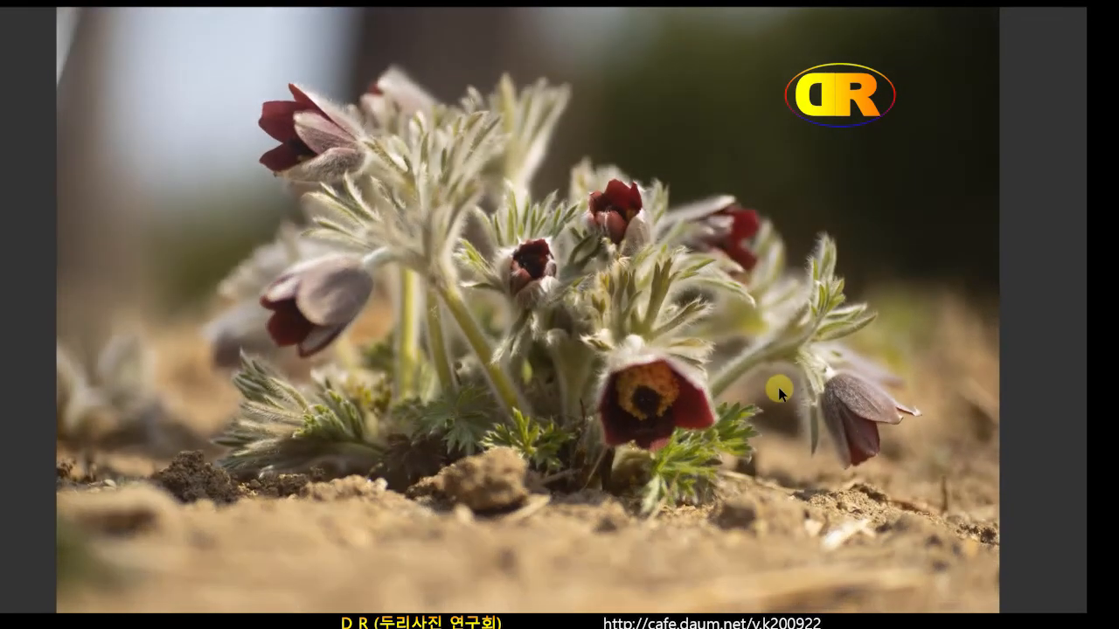
key("Right")
key("Right")
key("Right")
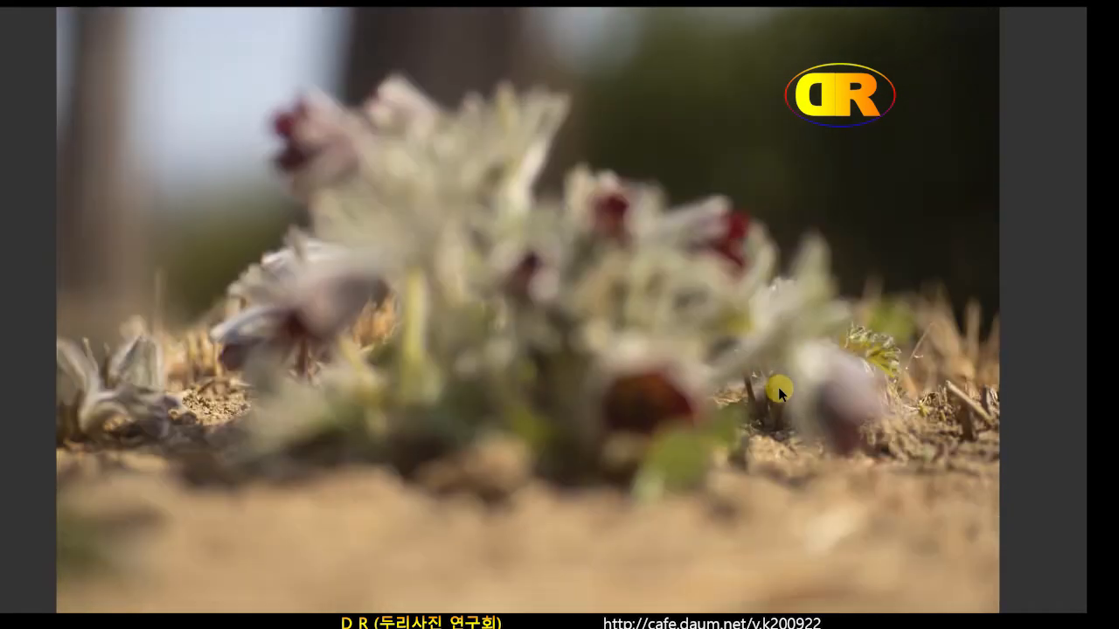
key("Right")
key("Right")
key("Escape")
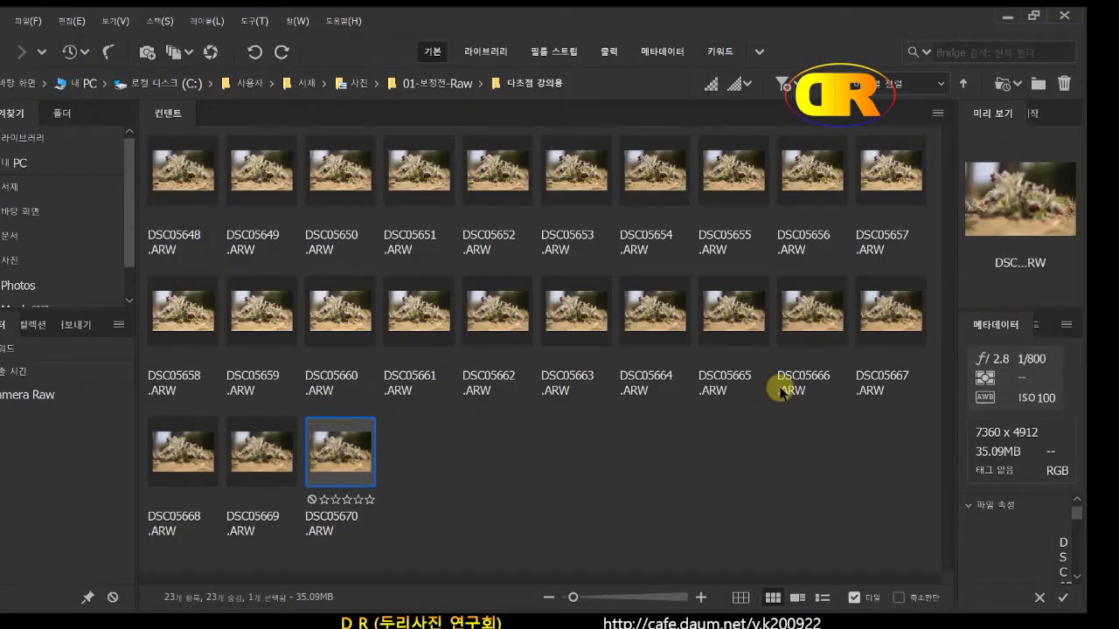
Review the series at full screen again and give DSC05648.ARW and DSC05670.ARW a one-star rating
left_click(183, 162)
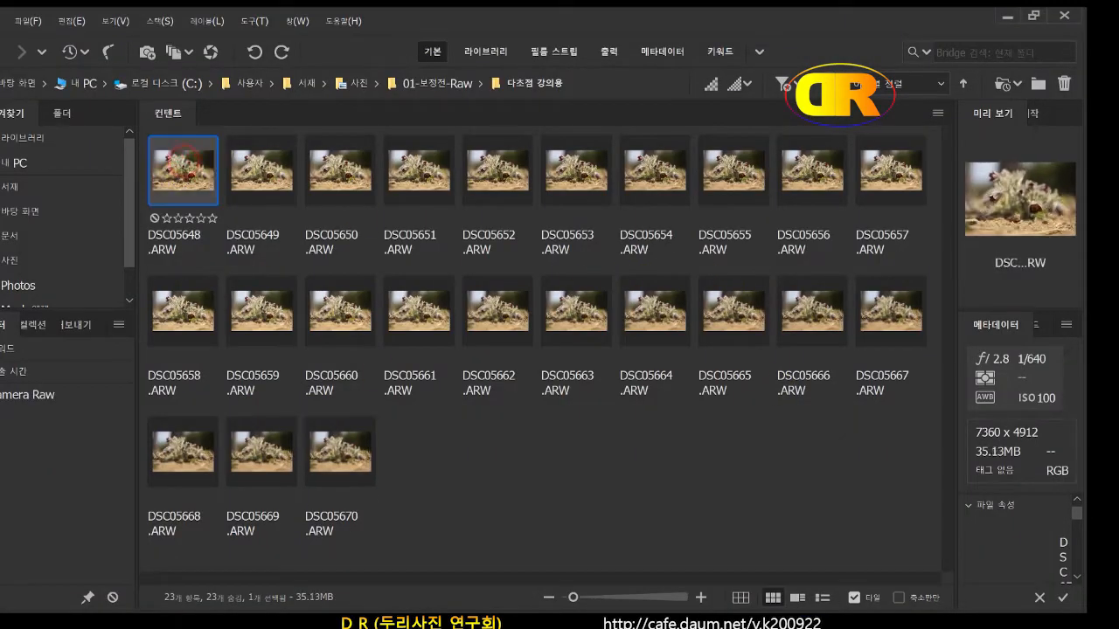
key("space")
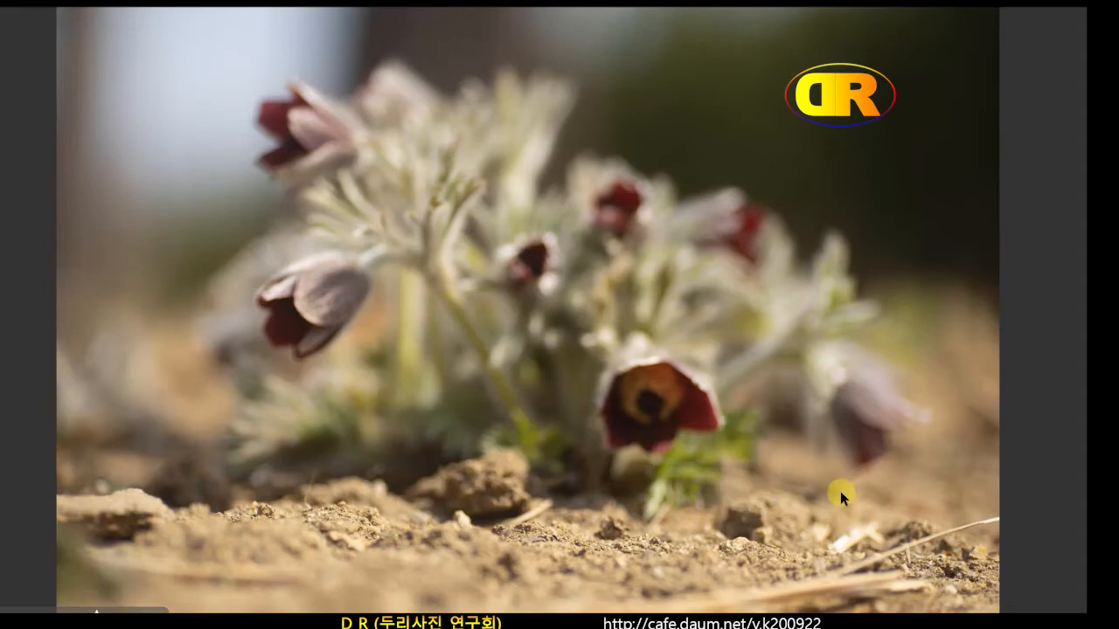
key("Right")
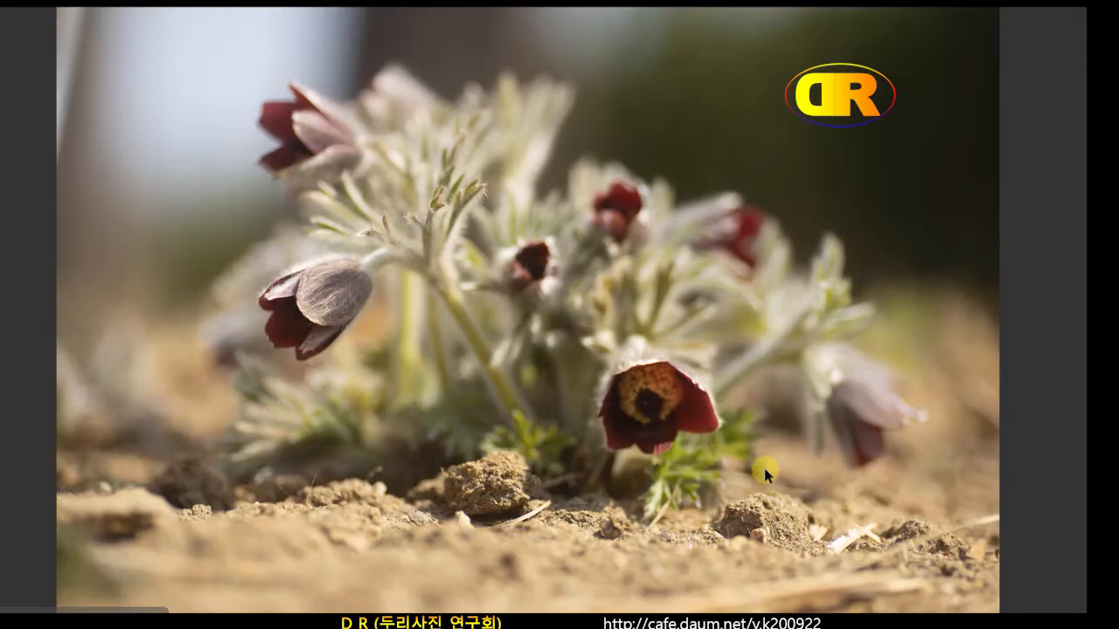
key("Right")
key("Right")
key("Right")
key("Right")
key("Right")
key("Right")
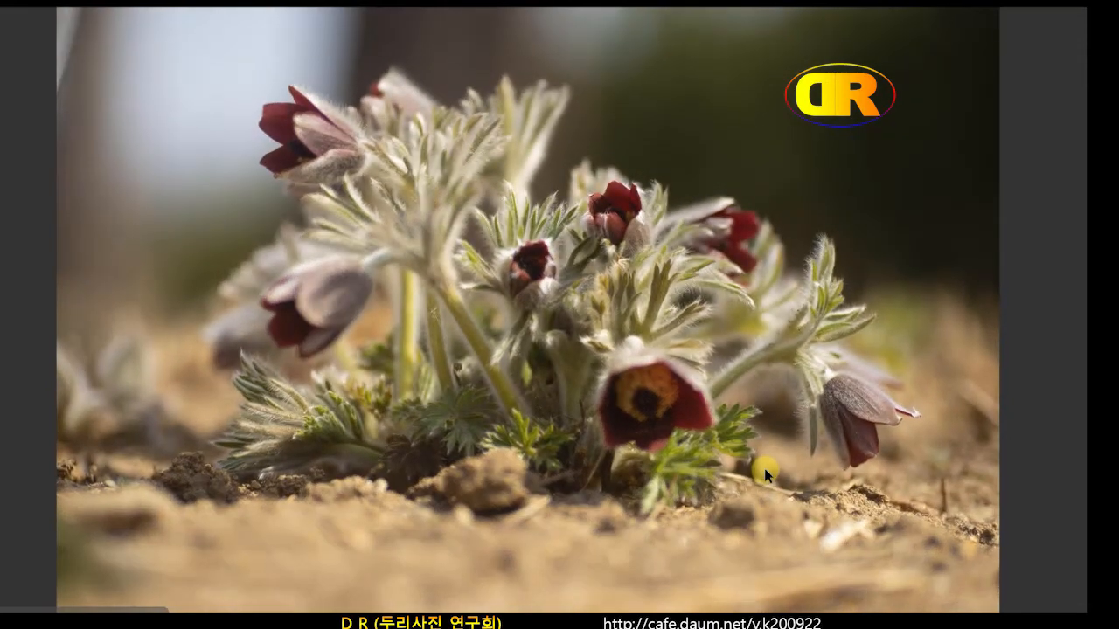
key("Right")
key("Right")
key("Right")
key("Right")
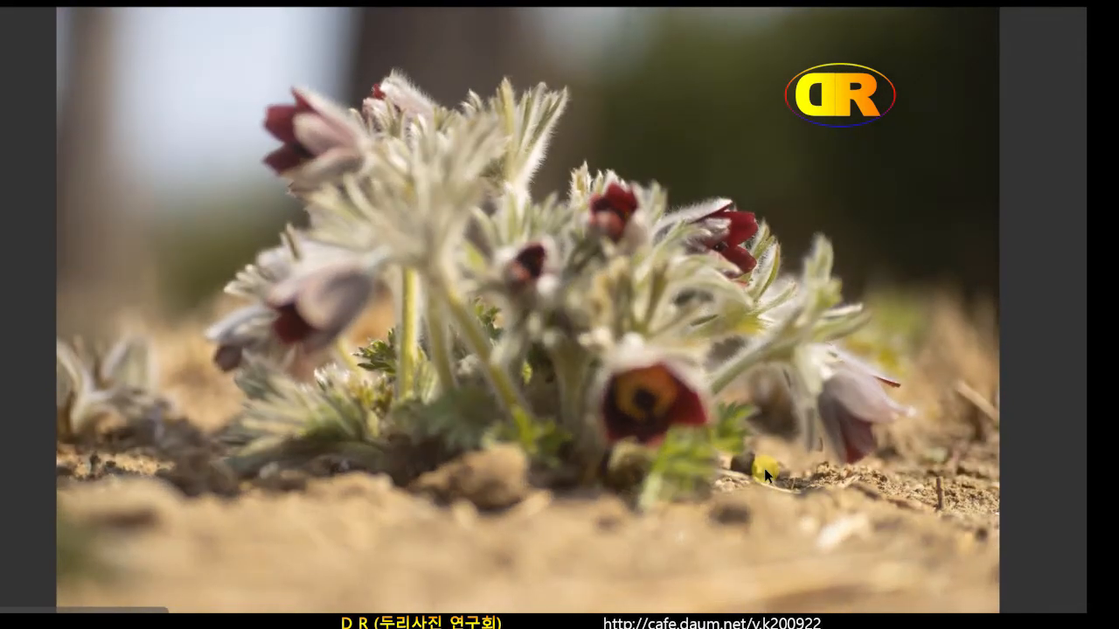
key("Right")
key("Right")
key("Right")
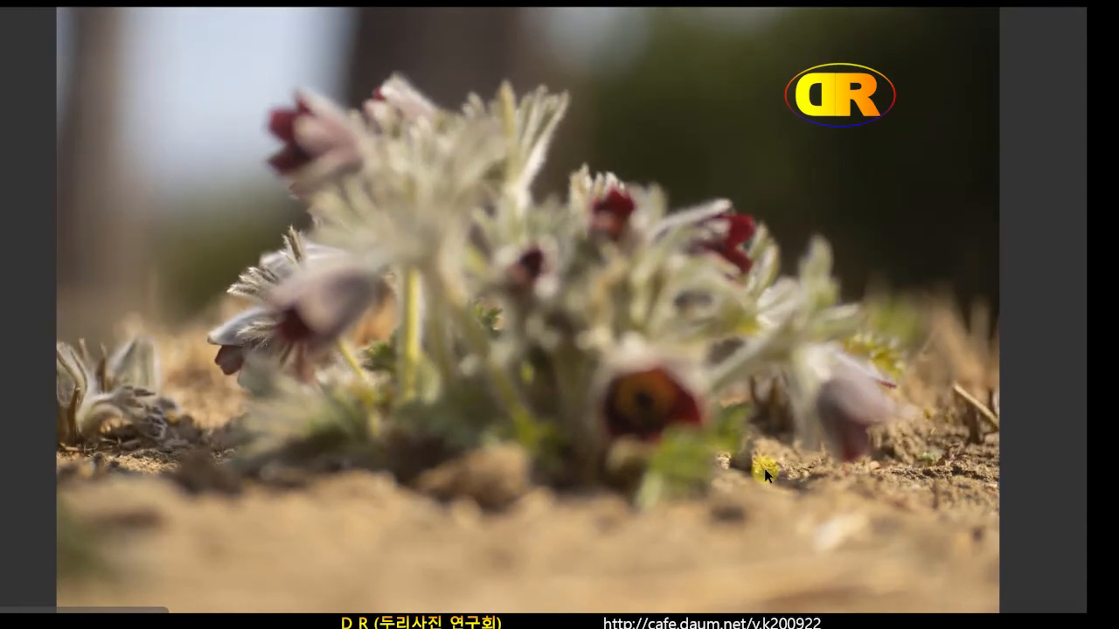
key("Right")
key("Right")
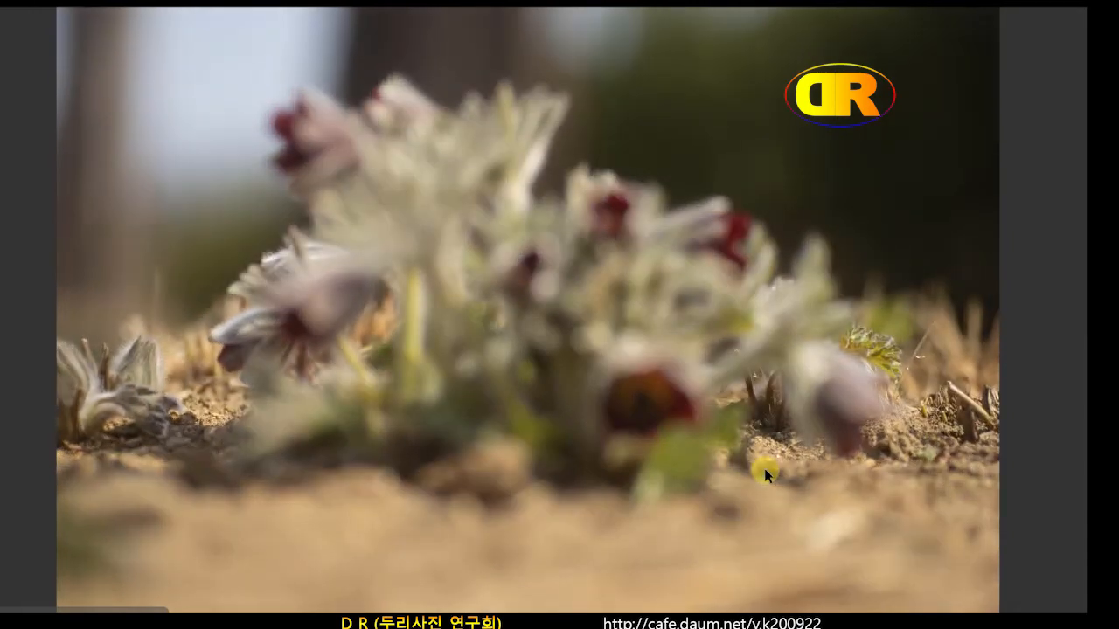
key("Left")
key("Right")
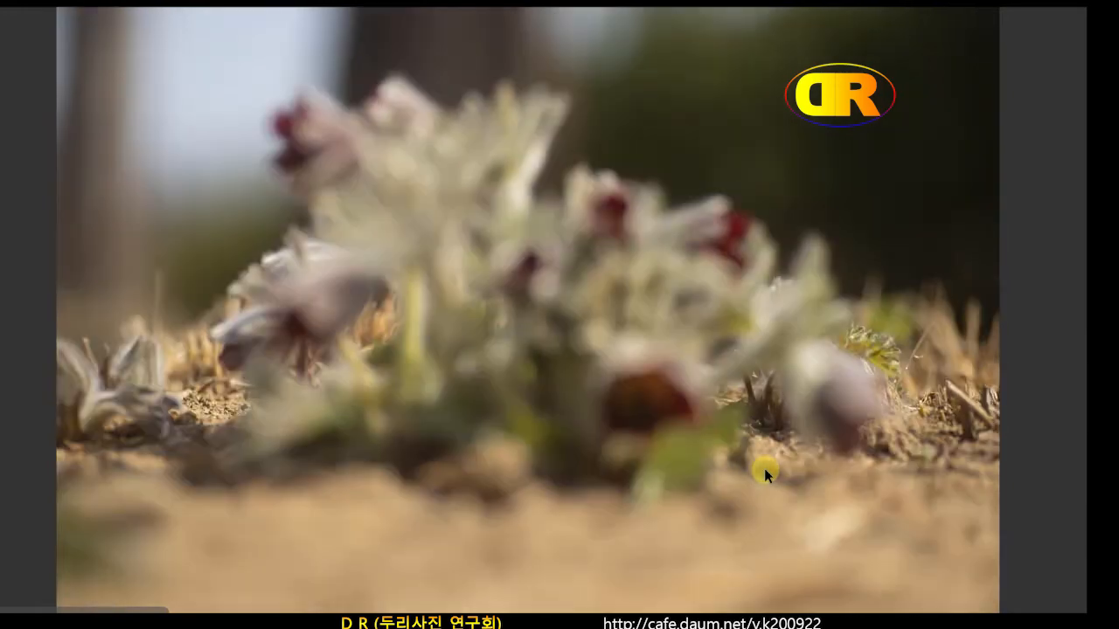
key("Left")
key("Right")
key("space")
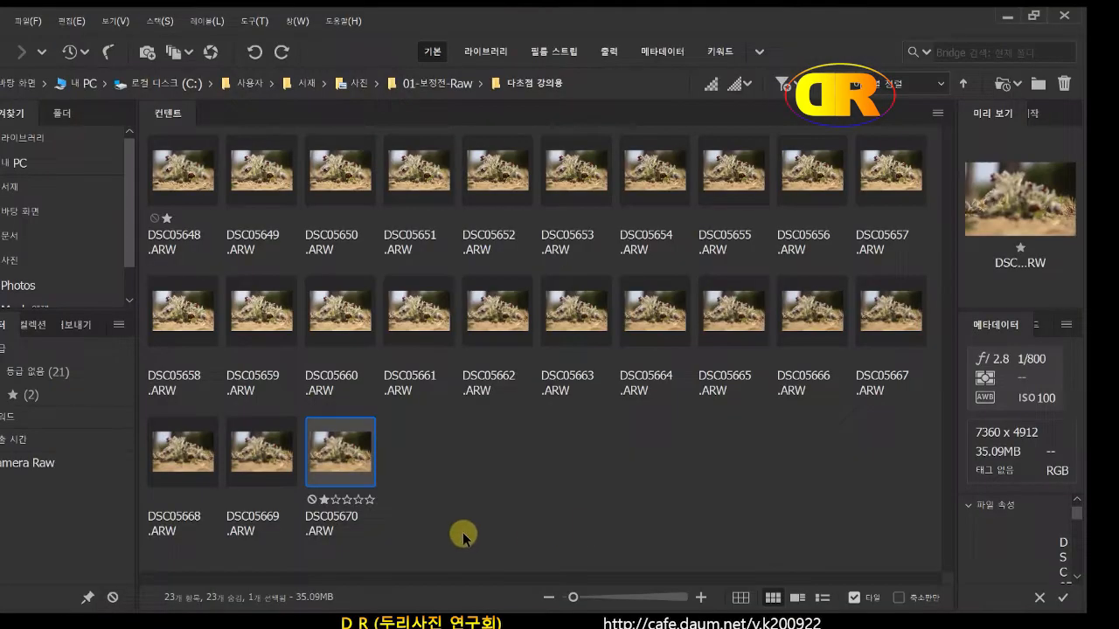
Delete the two starred photos, DSC05648.ARW and DSC05670.ARW, from the folder
left_click(453, 517)
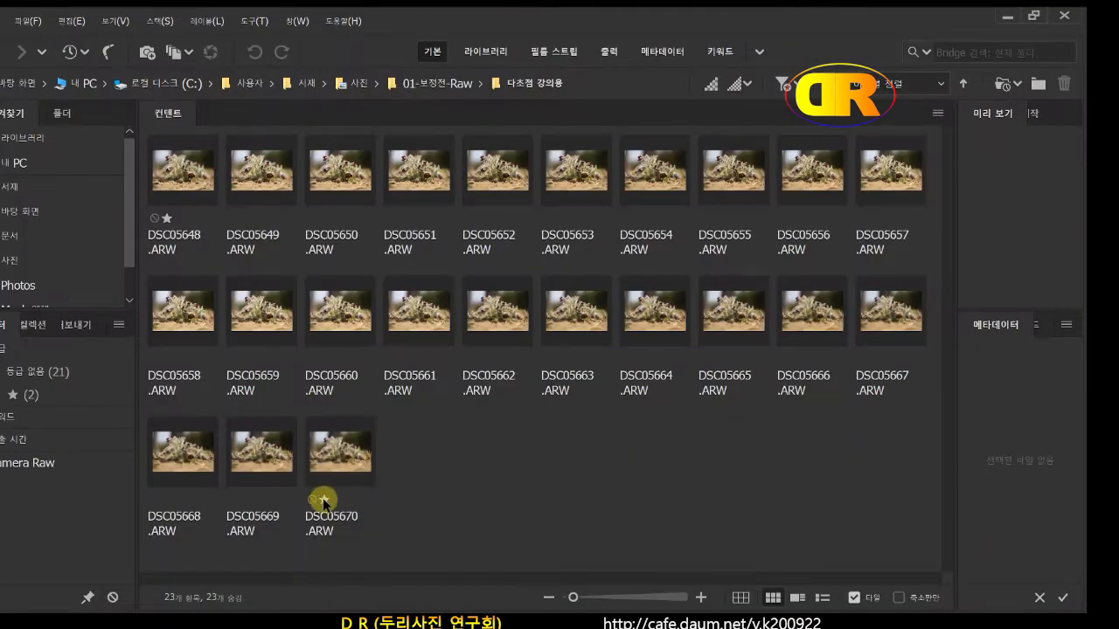
left_click(178, 161)
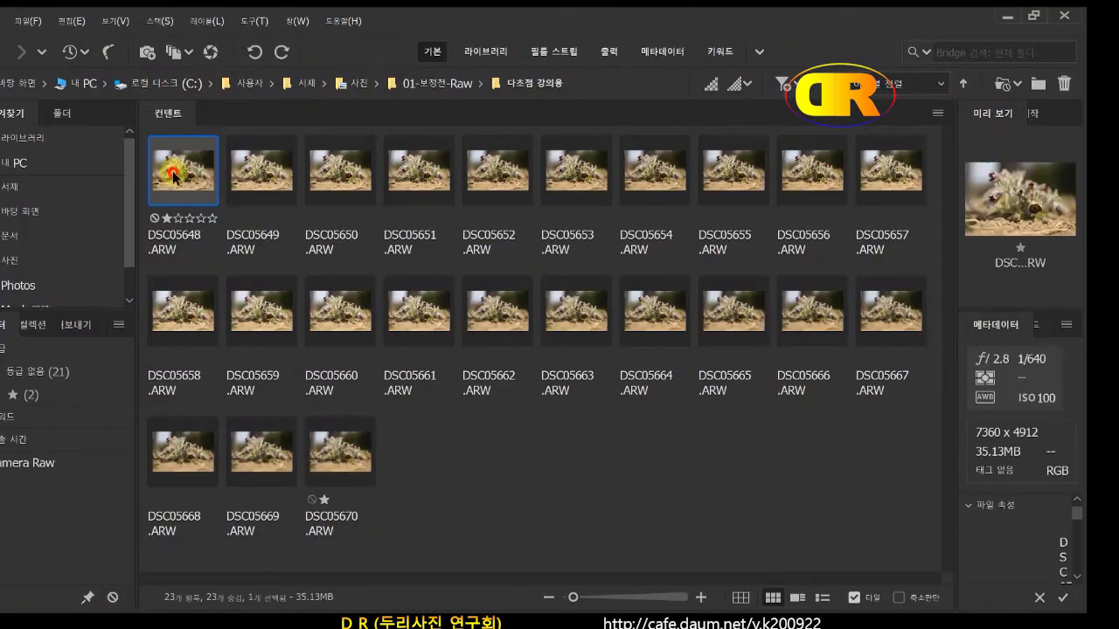
left_click(333, 465, "ctrl")
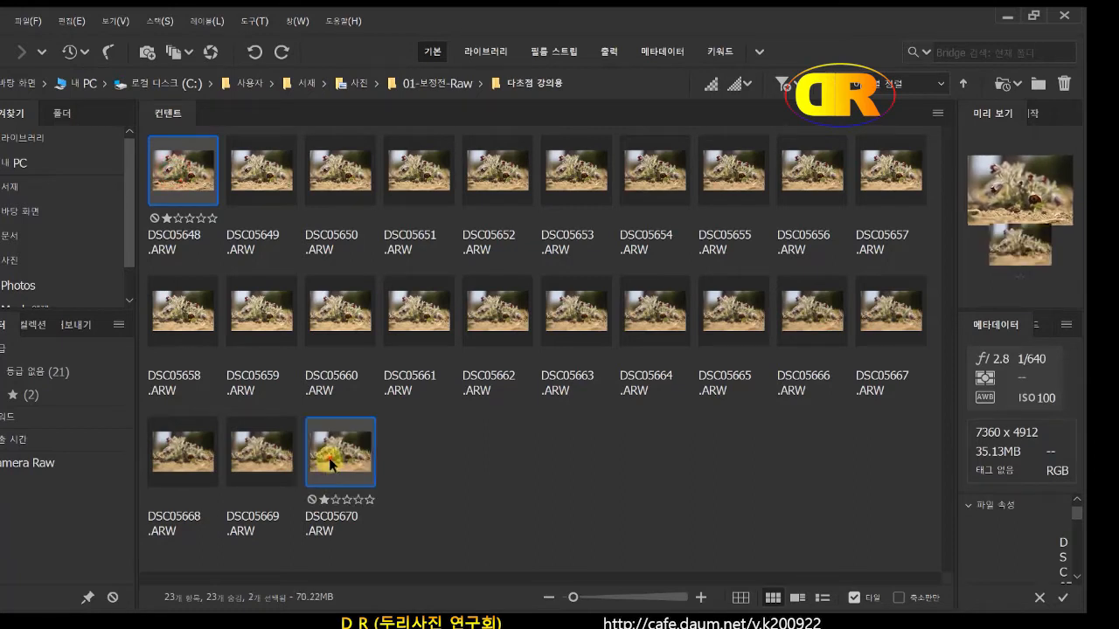
key("Delete")
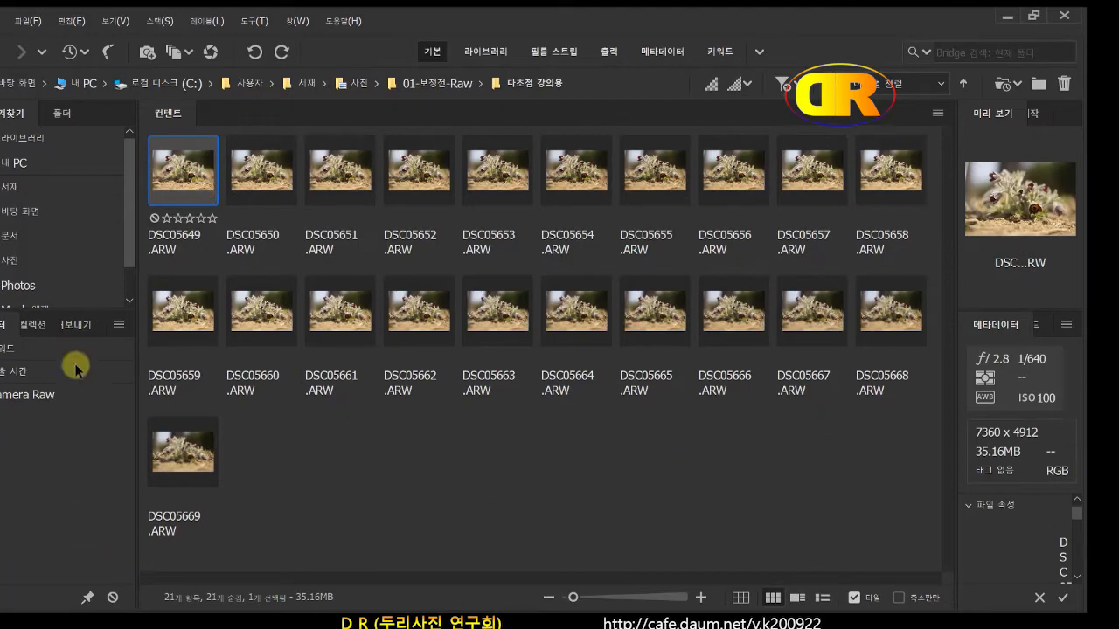
Check the focus progression across the remaining photos at full screen, starting from DSC05649.ARW
mouse_move(576, 628)
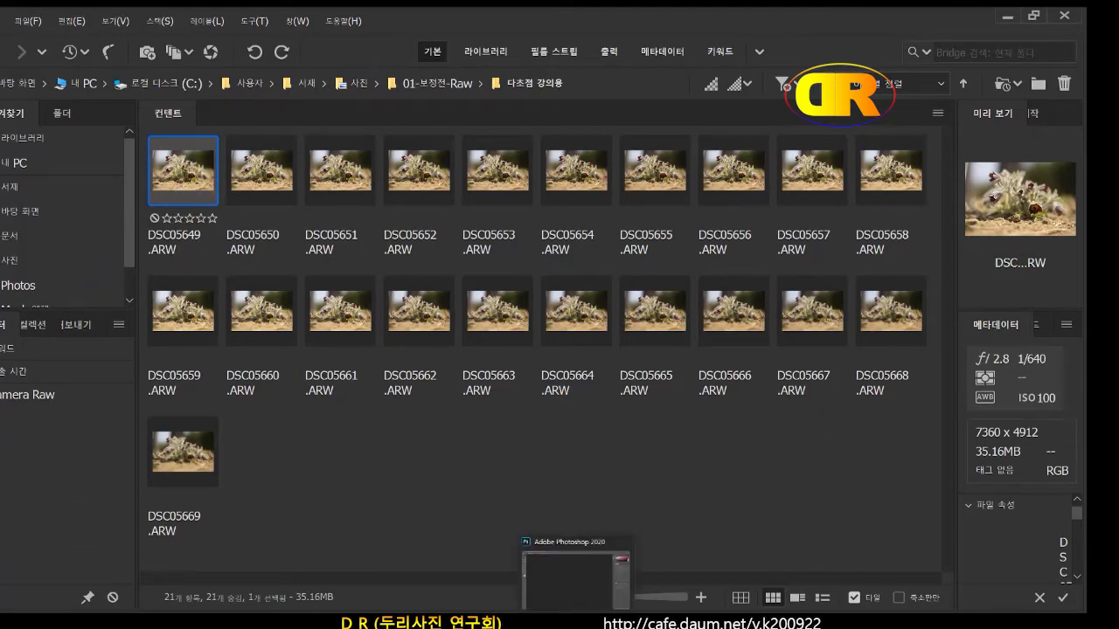
key("space")
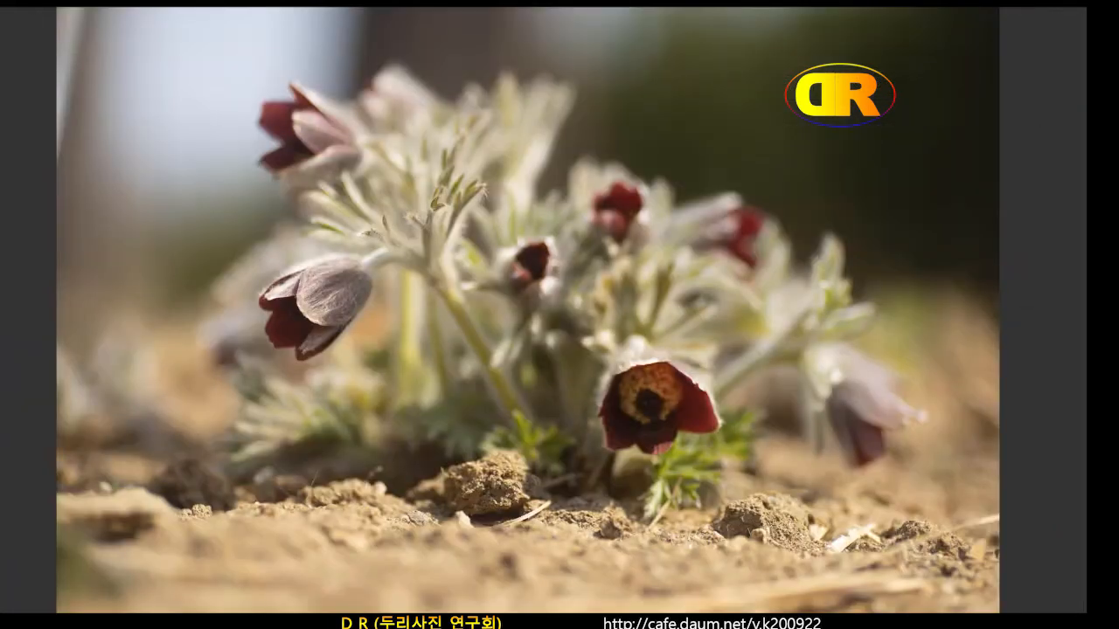
key("Right")
key("Right")
key("Right")
key("Right")
key("Right")
key("Right")
key("Right")
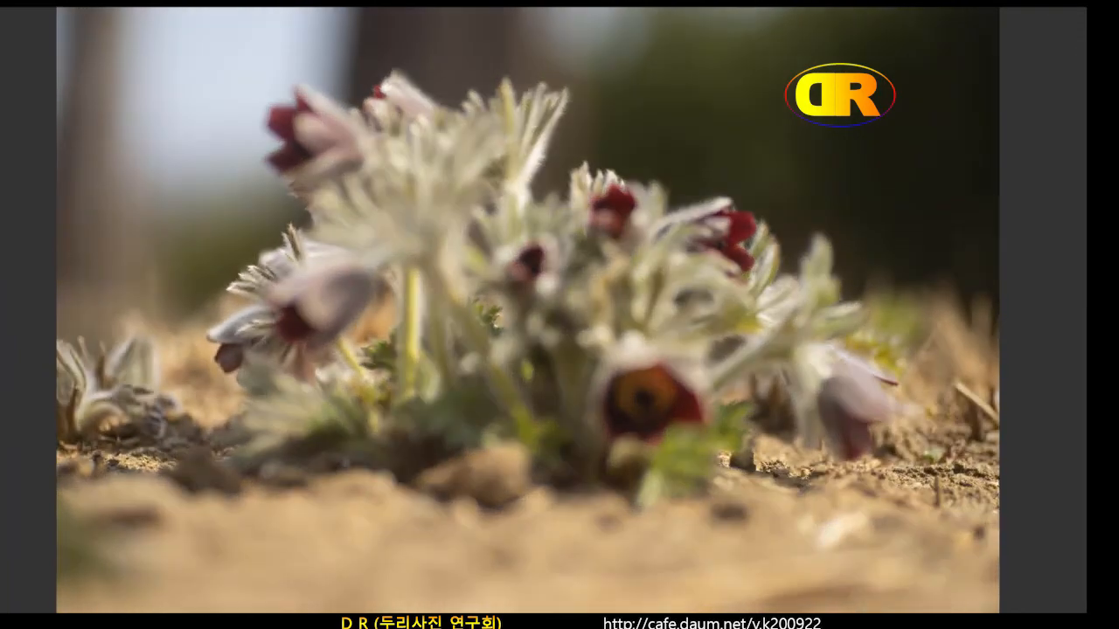
key("Right")
key("Right")
key("Right")
key("Right")
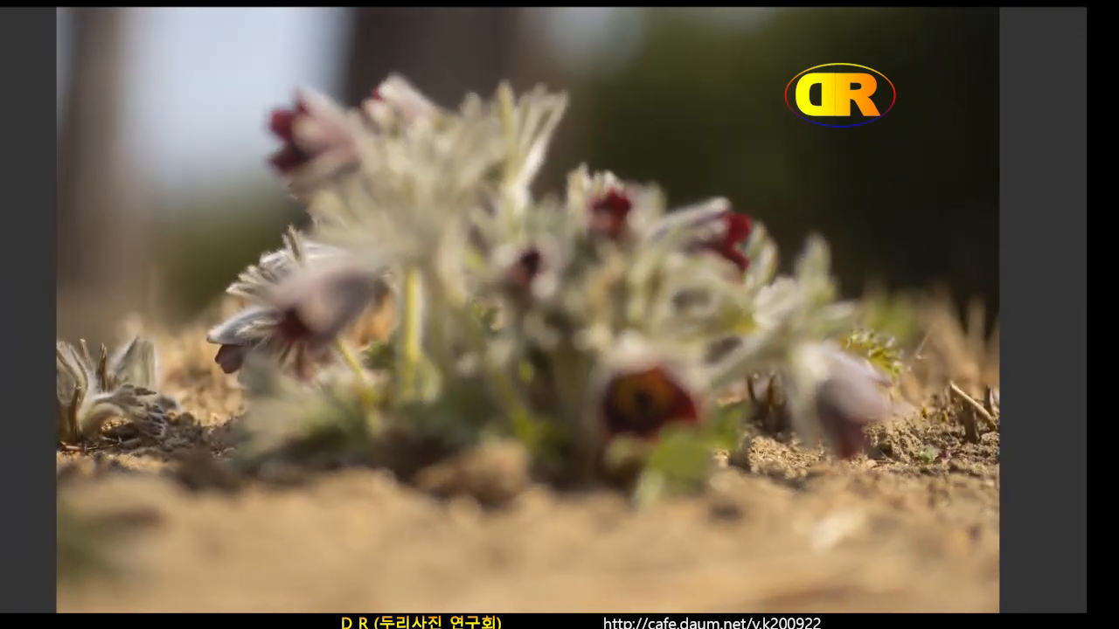
key("Right")
key("Right")
key("Right")
key("Escape")
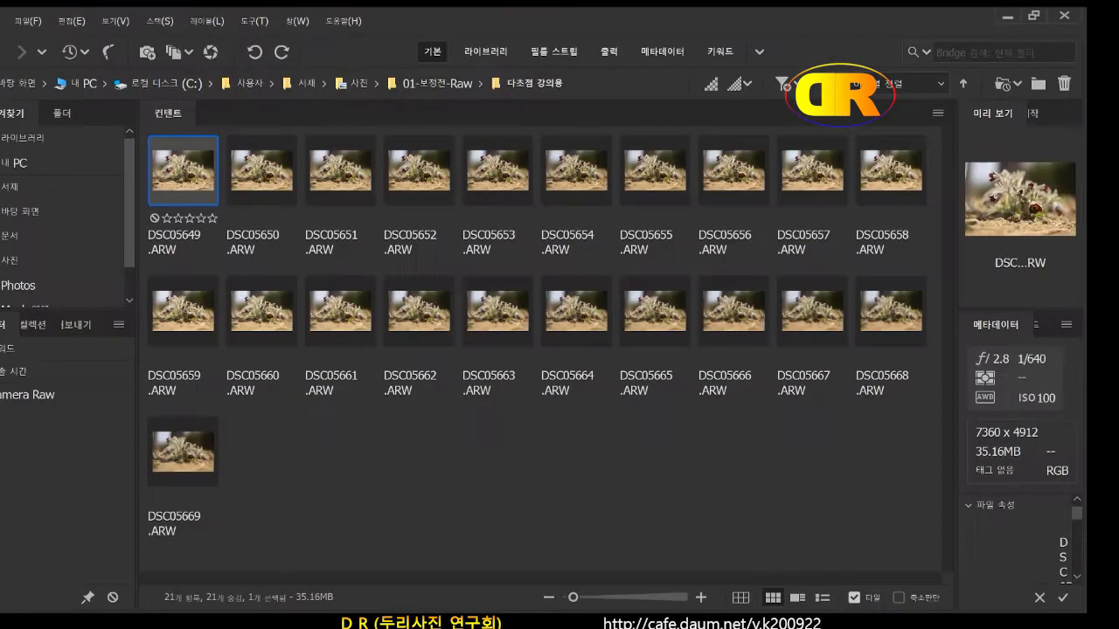
Switch to Photoshop and start the Load Files into Stack script with individual files as the source
left_click(460, 518)
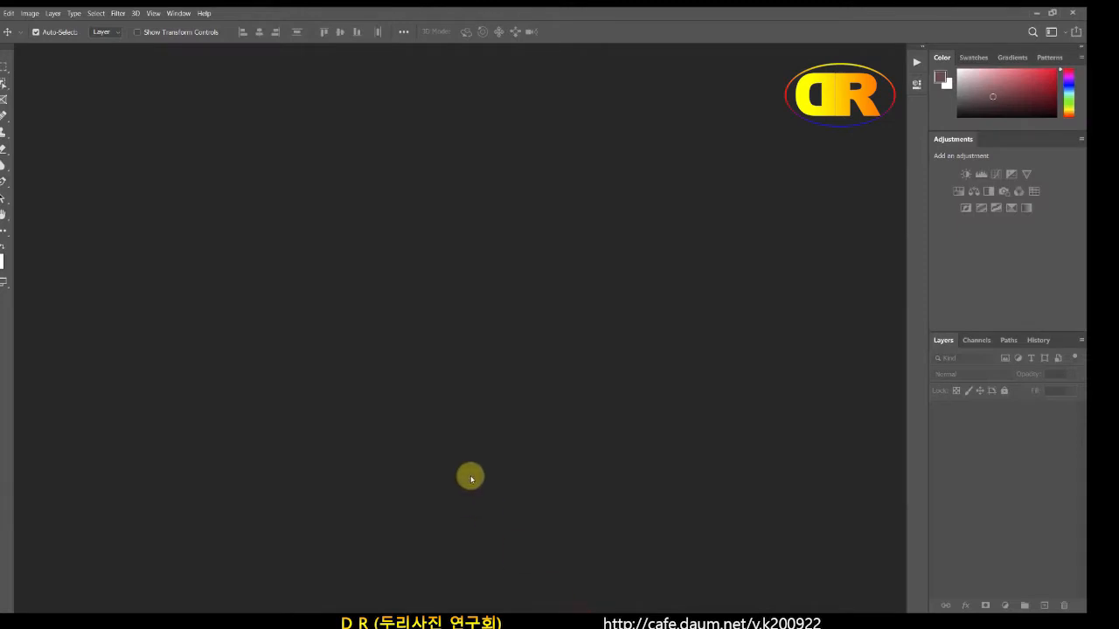
key("alt+f")
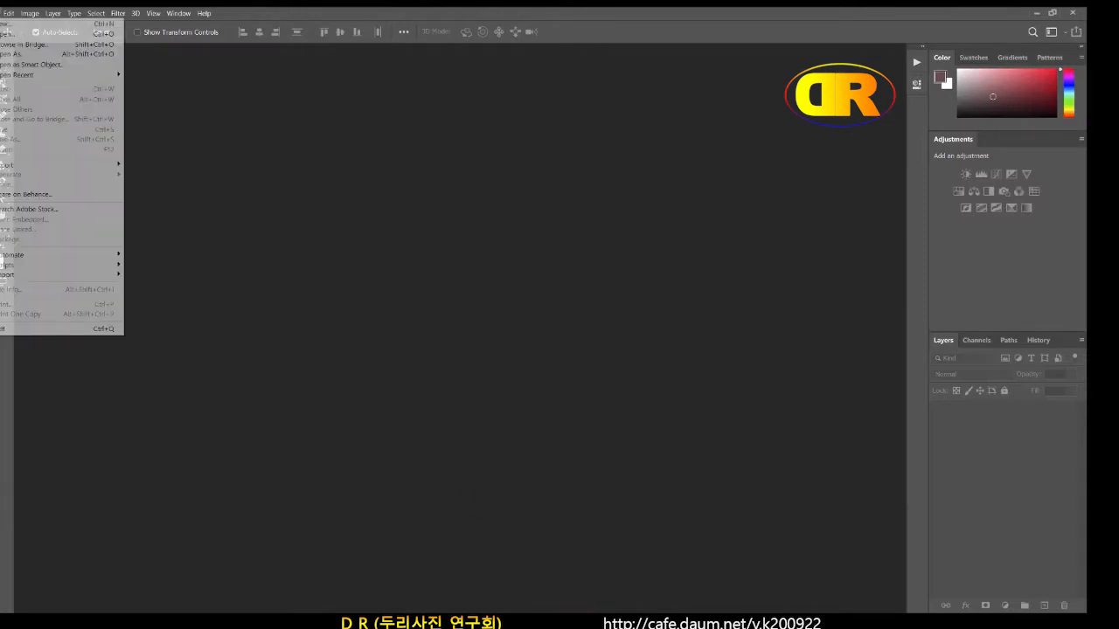
mouse_move(114, 275)
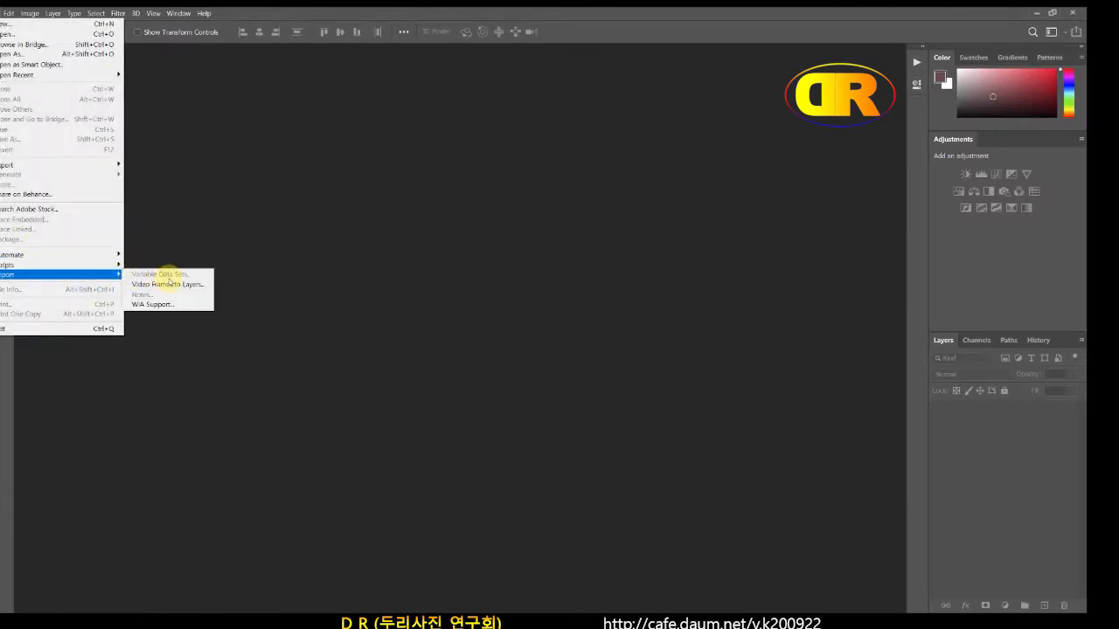
mouse_move(52, 264)
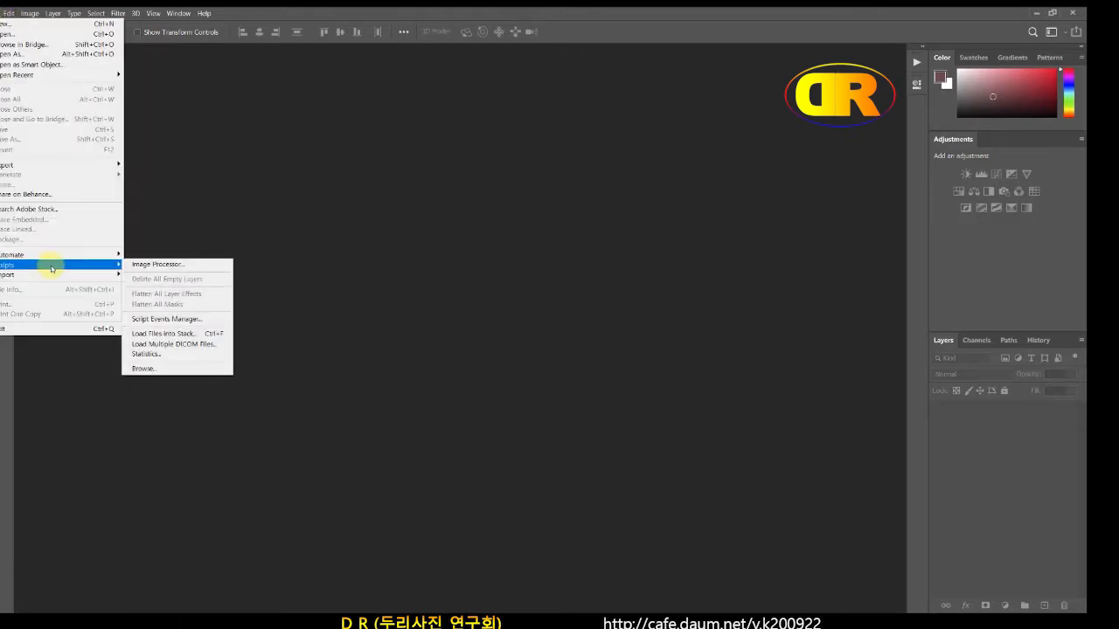
left_click(218, 336)
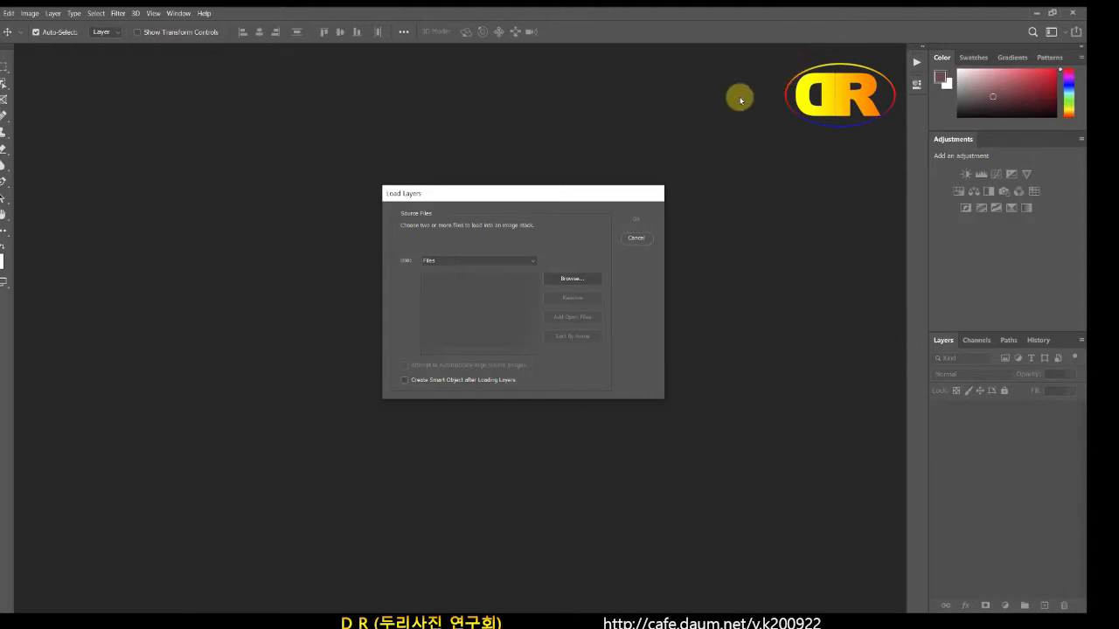
left_click(507, 262)
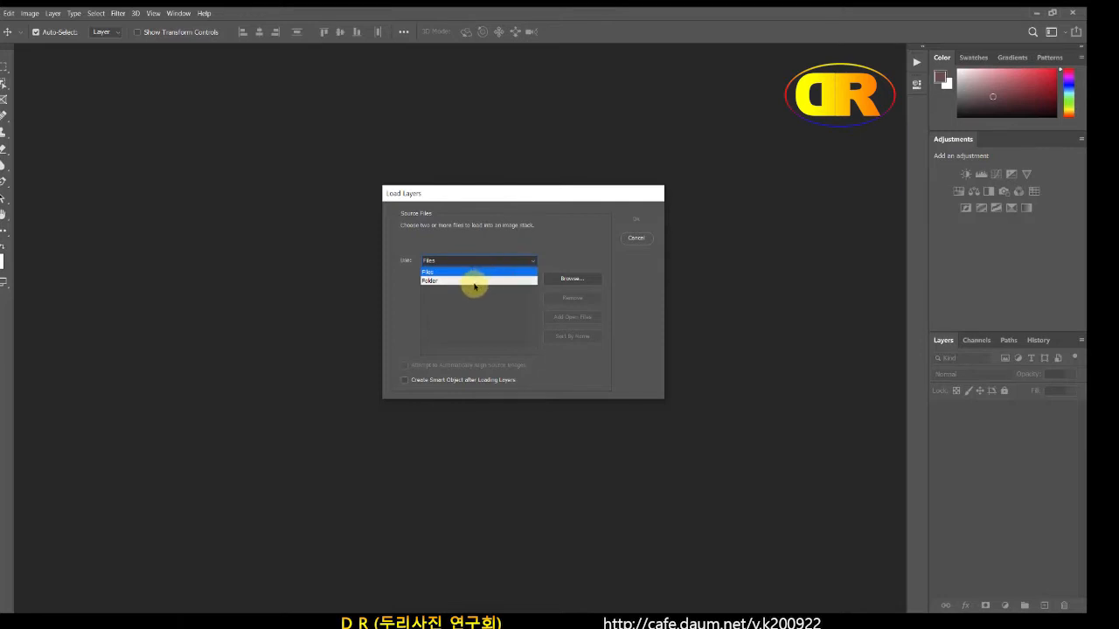
left_click(431, 271)
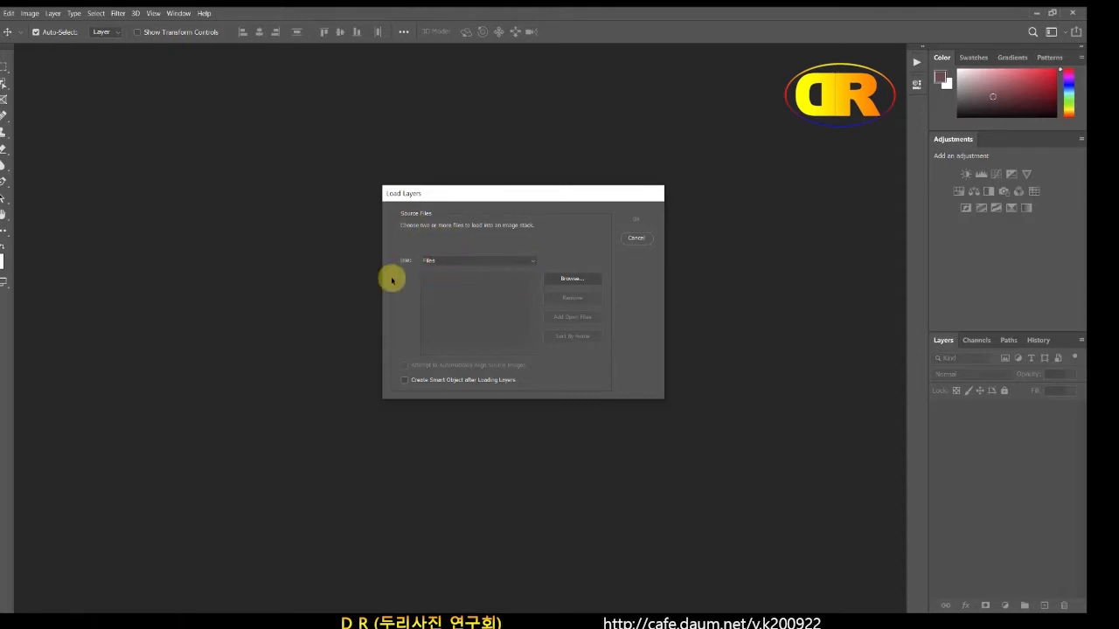
Browse for the source files and open the 다초점 강의용 folder inside 01-보정전-Raw
left_click(572, 279)
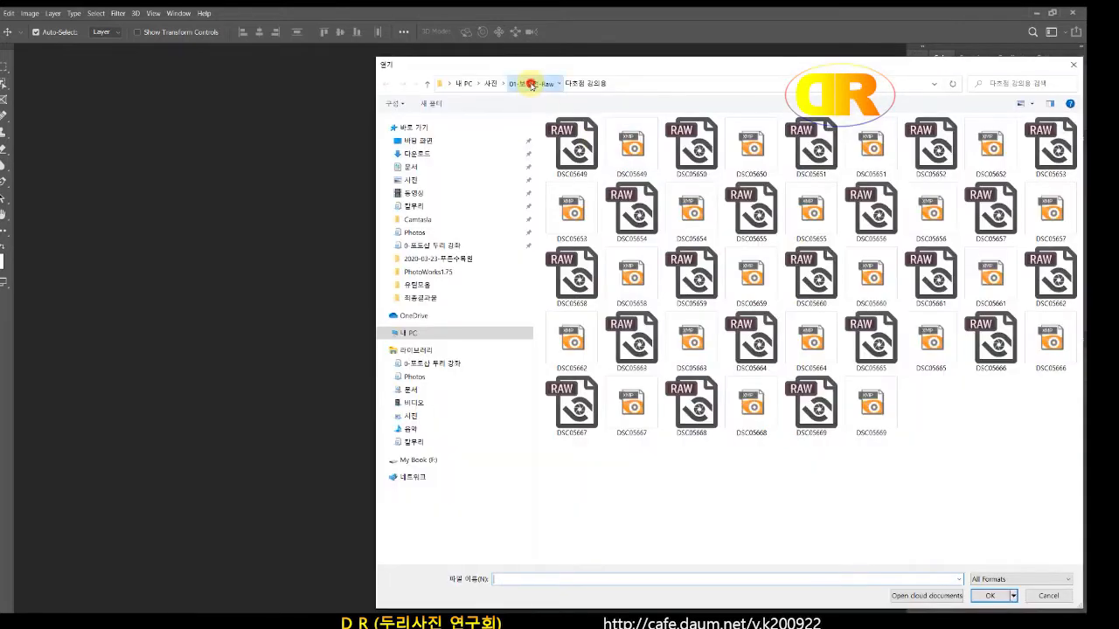
left_click(531, 83)
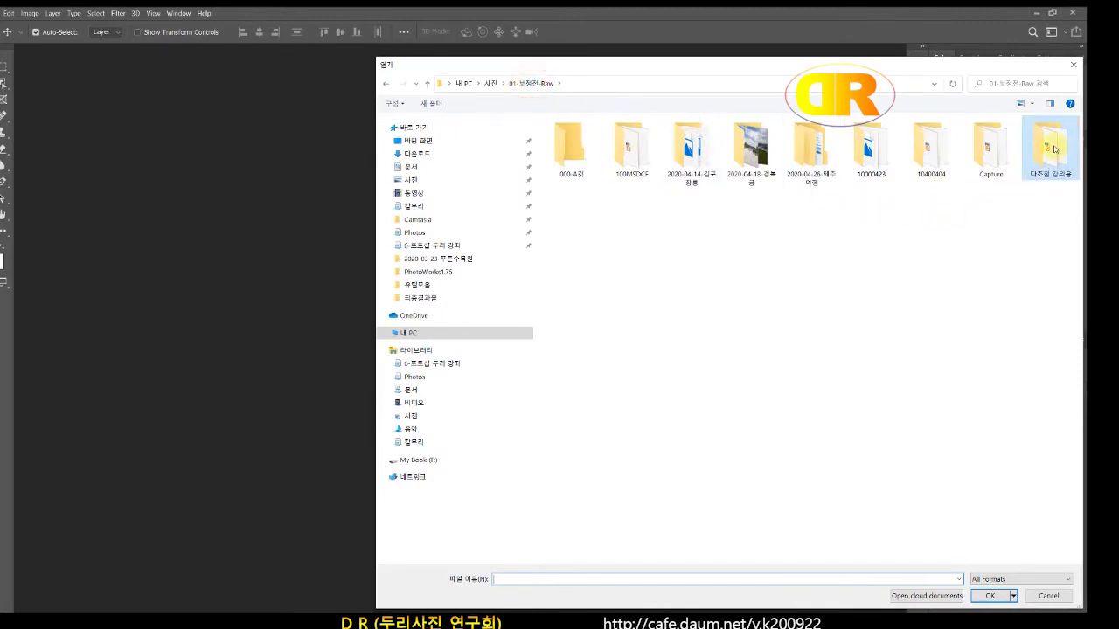
left_click_drag(853, 69, 653, 70)
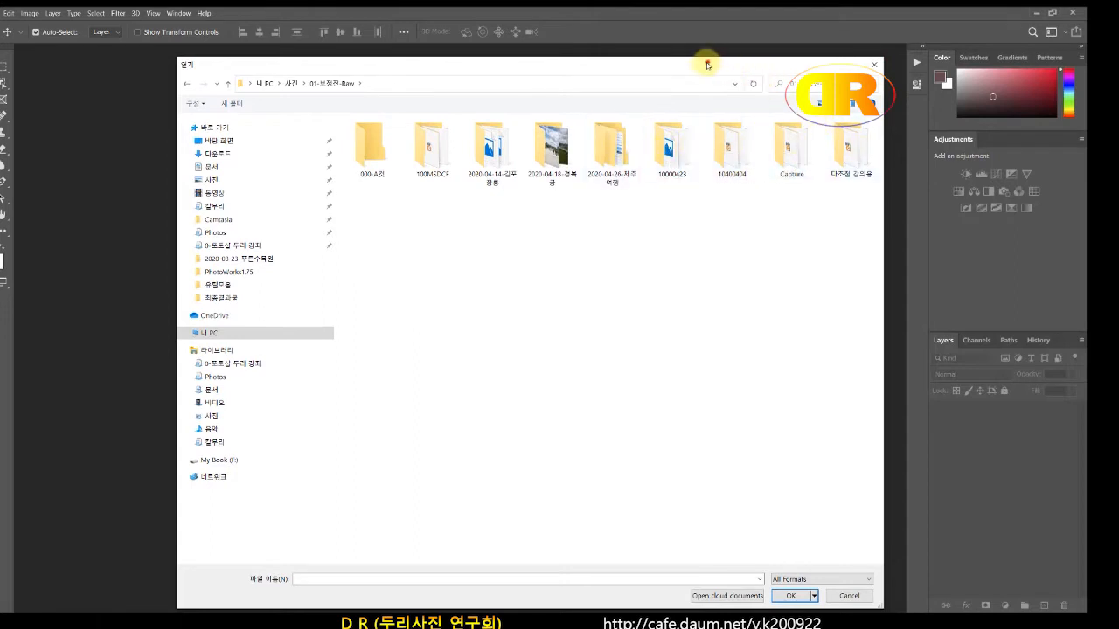
left_click_drag(708, 64, 634, 61)
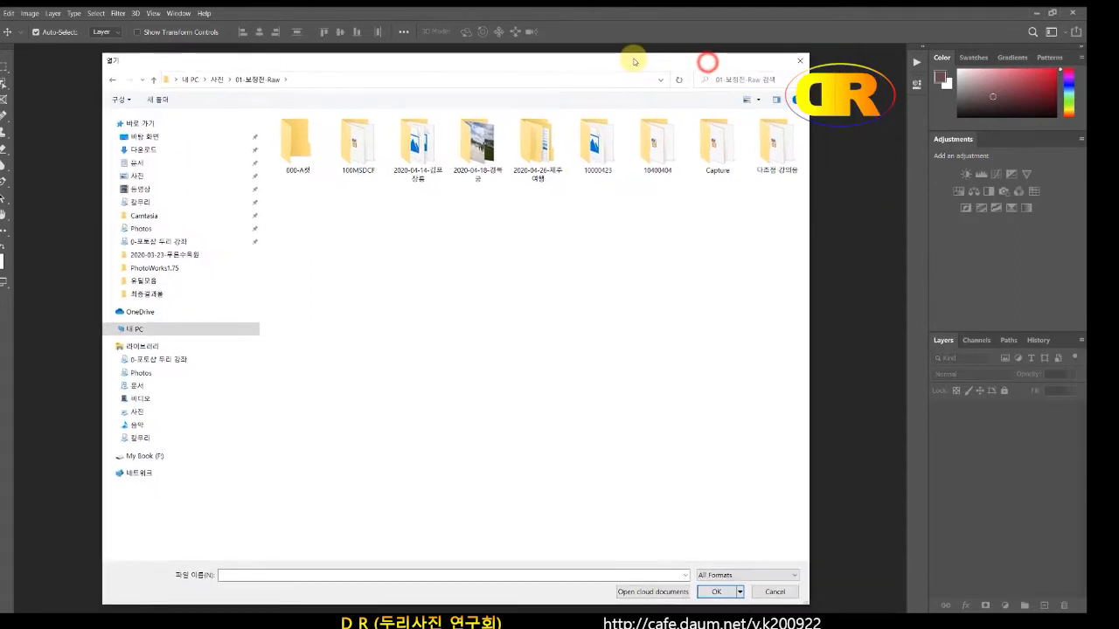
double_click(772, 146)
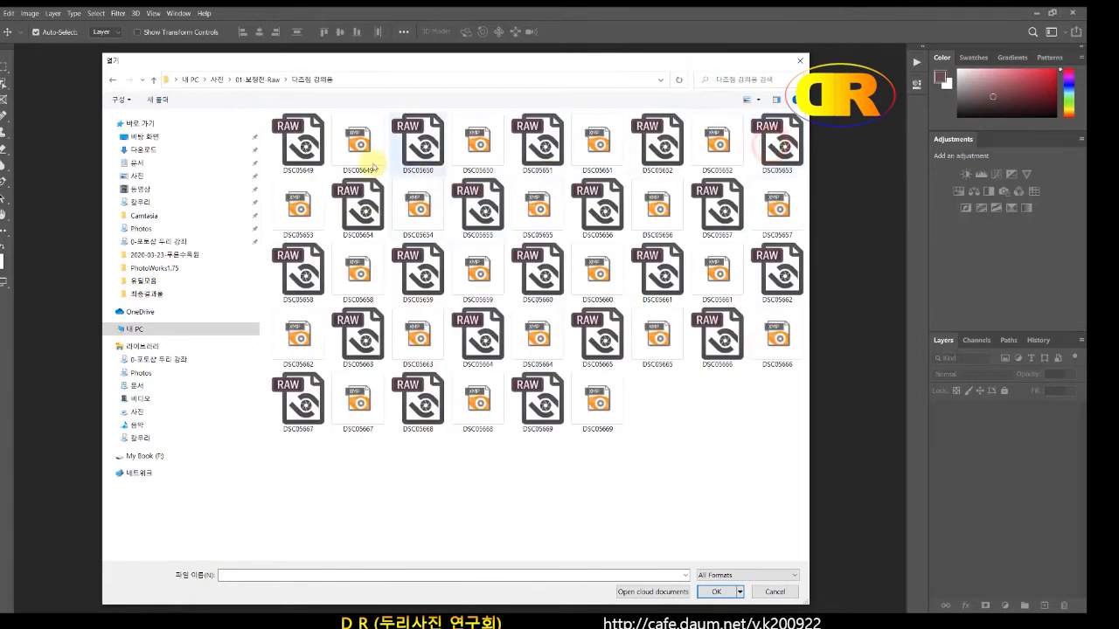
left_click(307, 140)
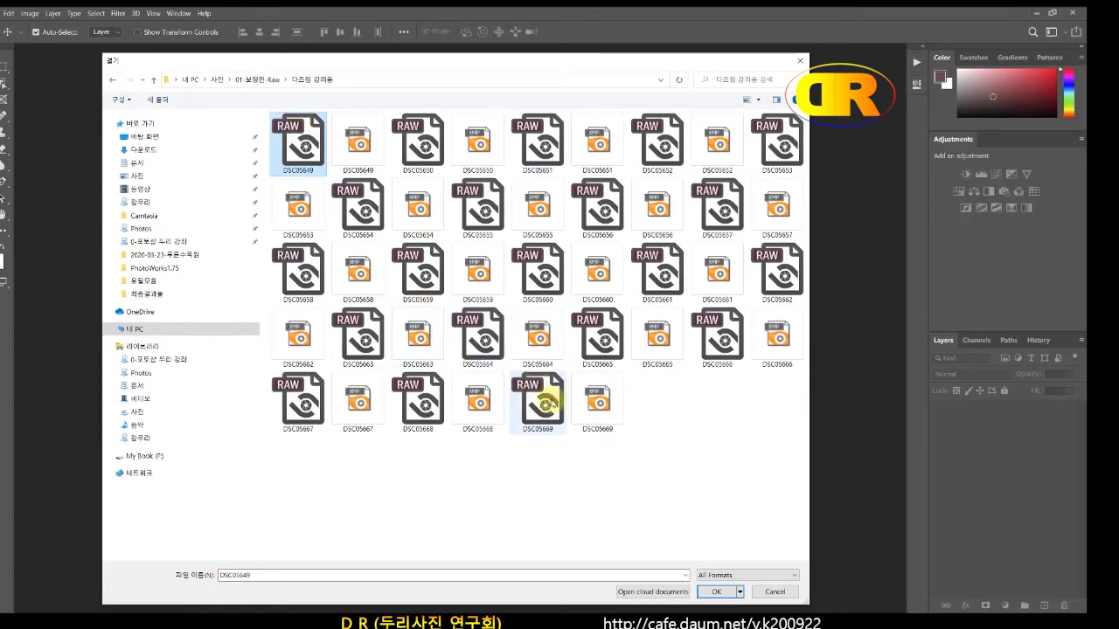
left_click(546, 403, "shift")
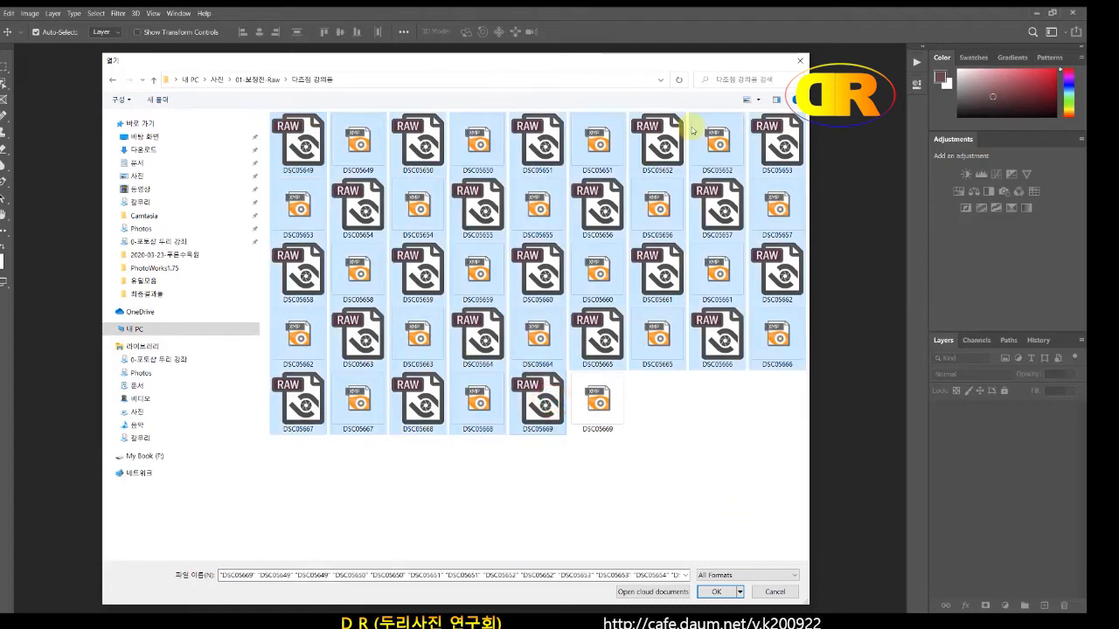
left_click(691, 440)
left_click_drag(685, 404, 139, 132)
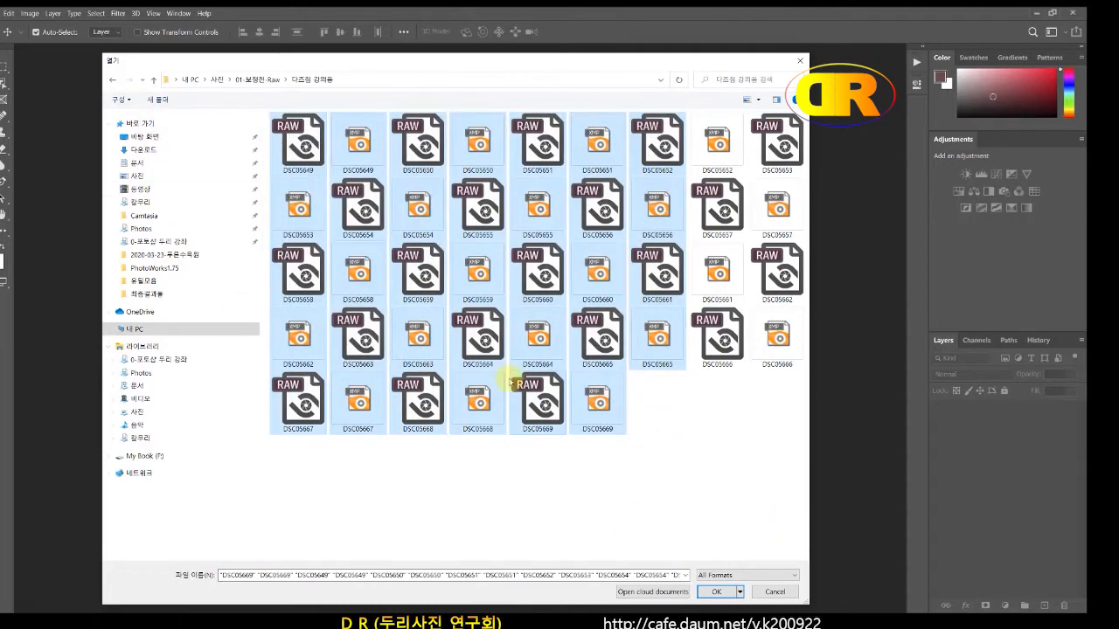
left_click(722, 443)
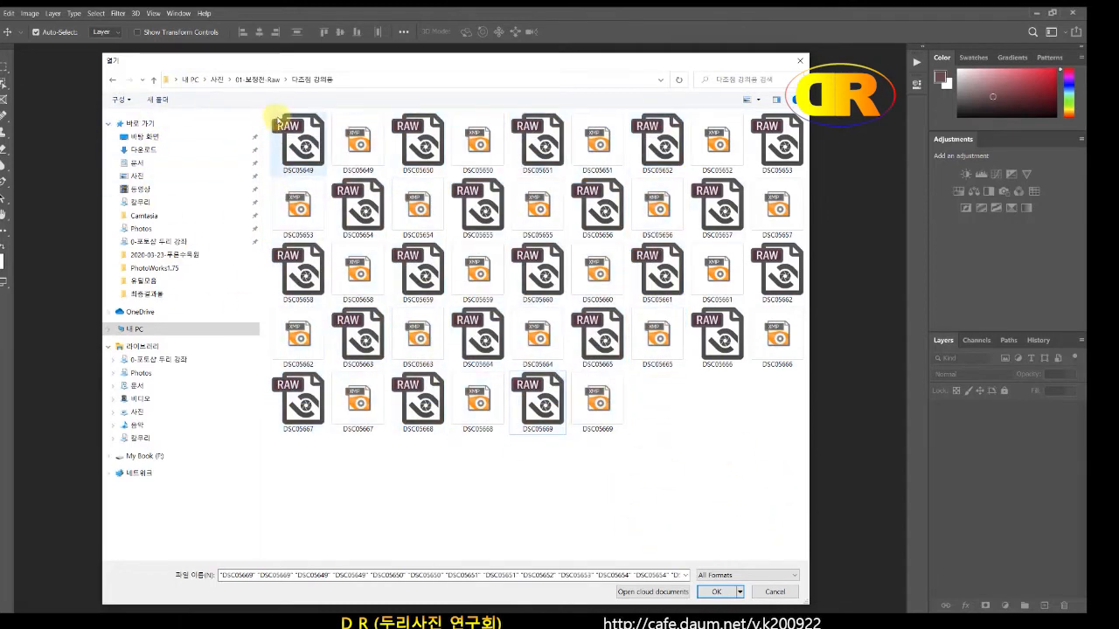
left_click(302, 141)
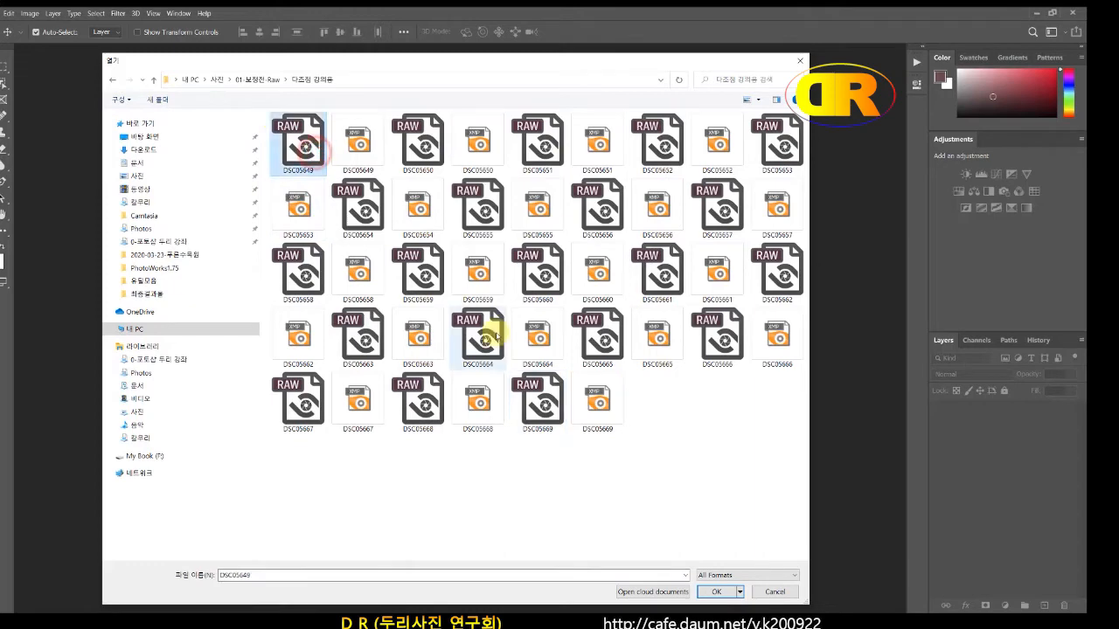
key("ctrl+a")
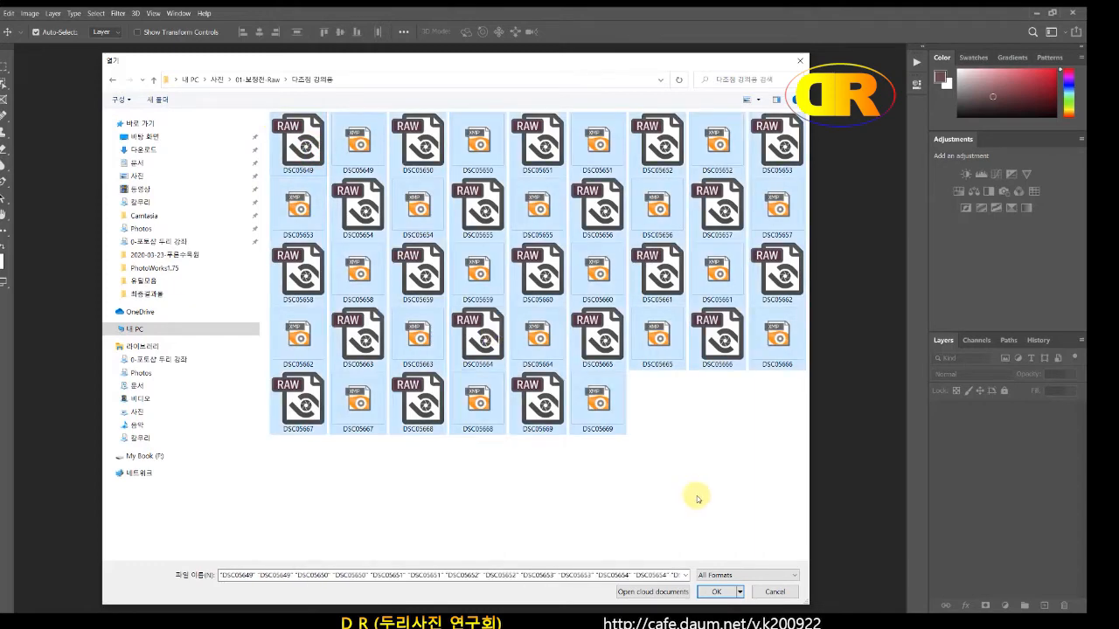
left_click(701, 476)
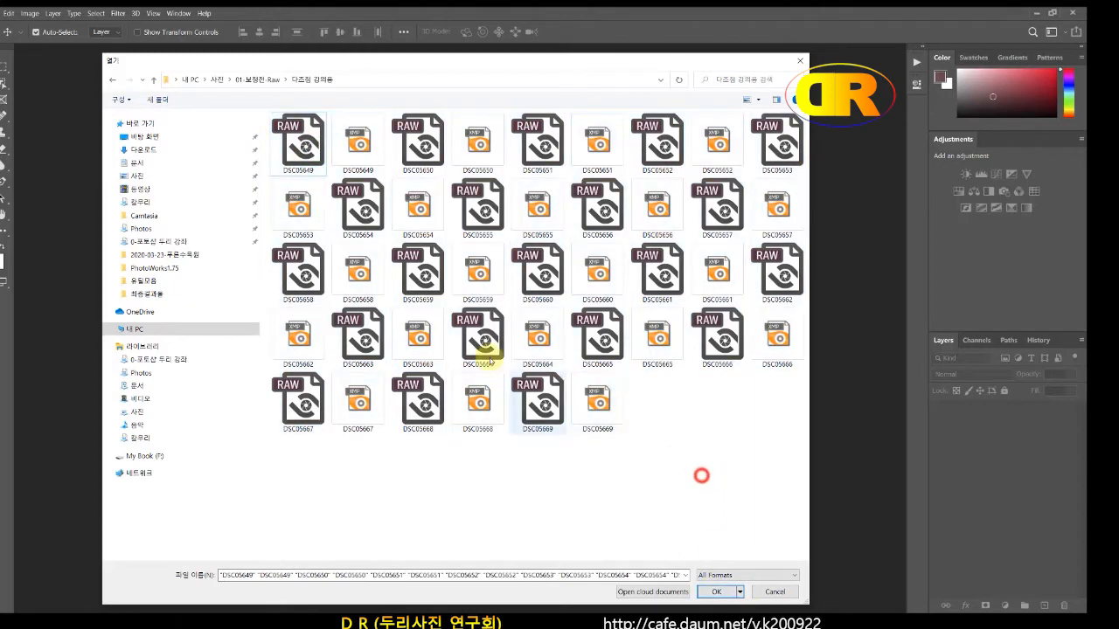
Add the raw photos DSC05649 through DSC05669 to the list of files to stack
left_click(298, 142)
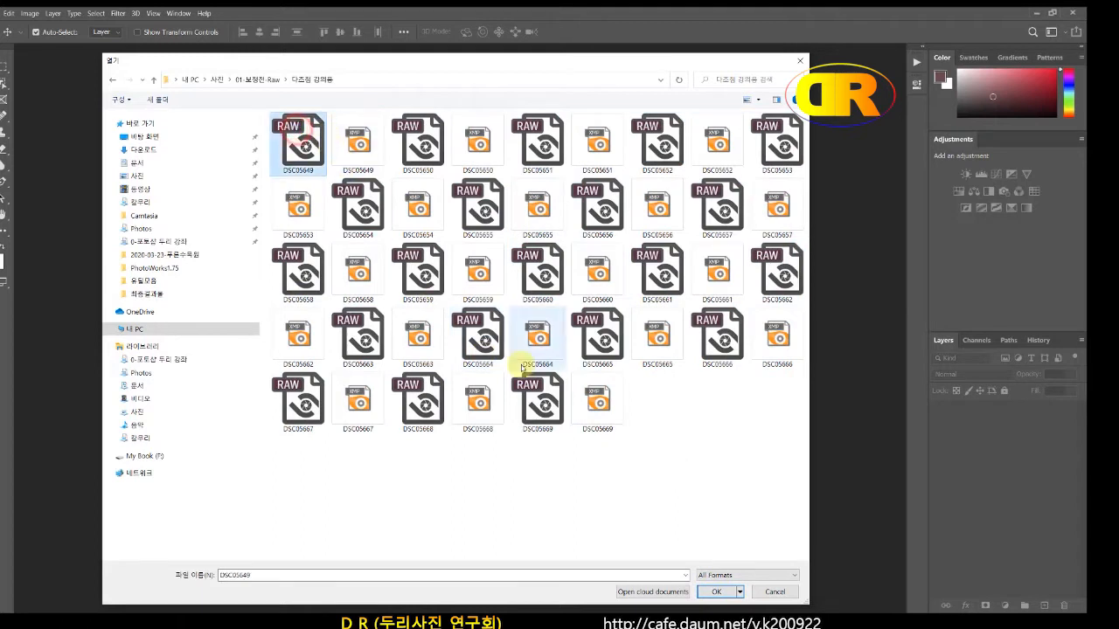
left_click(541, 402, "shift")
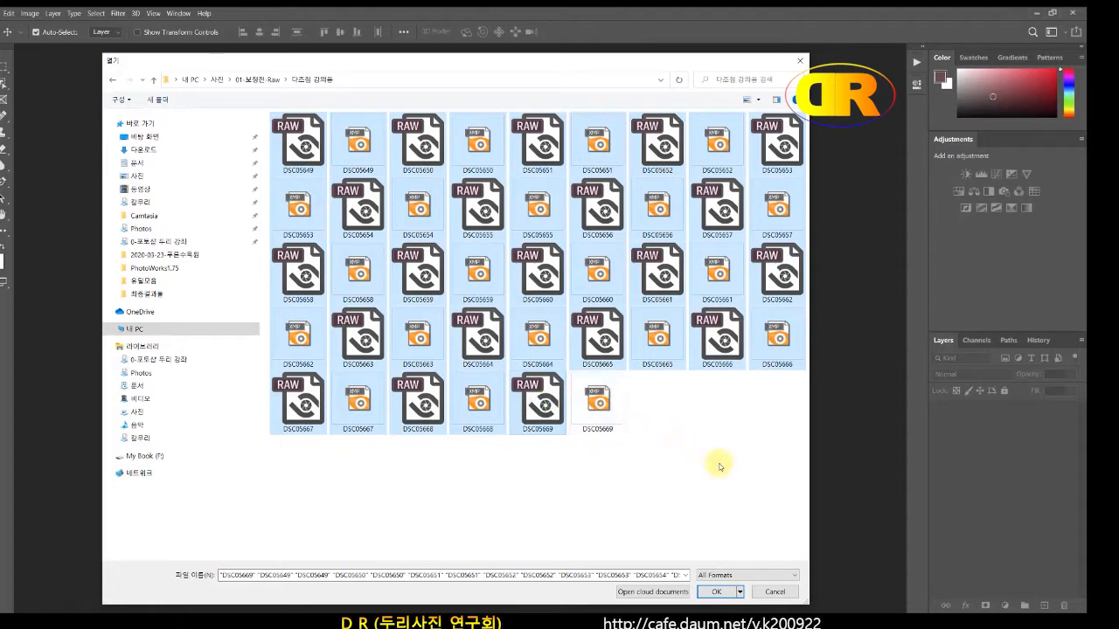
left_click(716, 592)
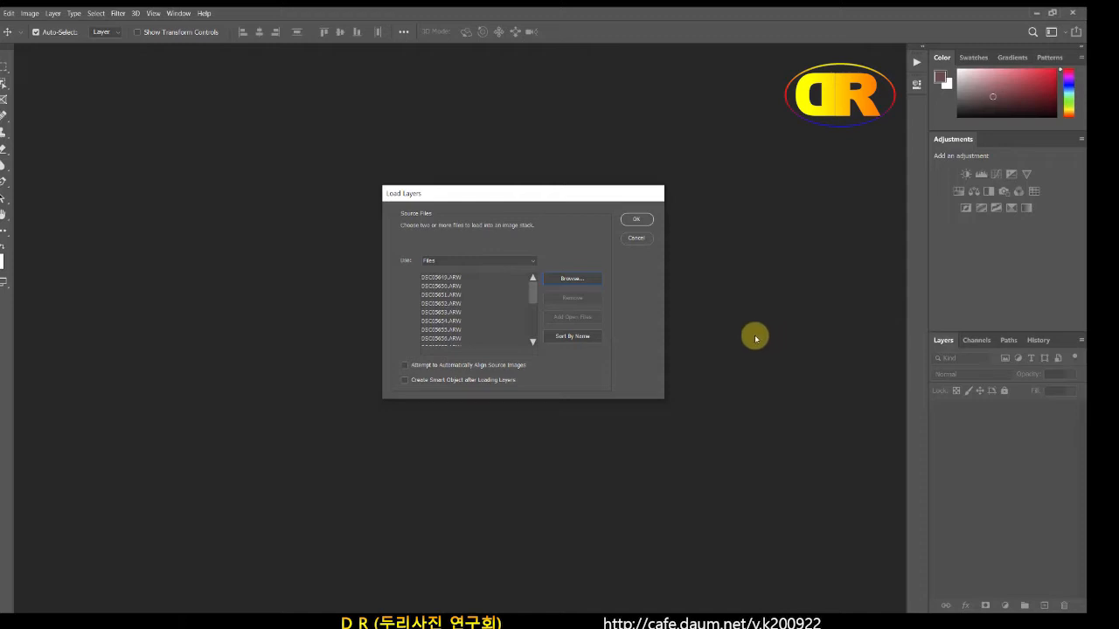
Turn on automatic alignment of the source images and load the photos as layers in one document
left_click(404, 365)
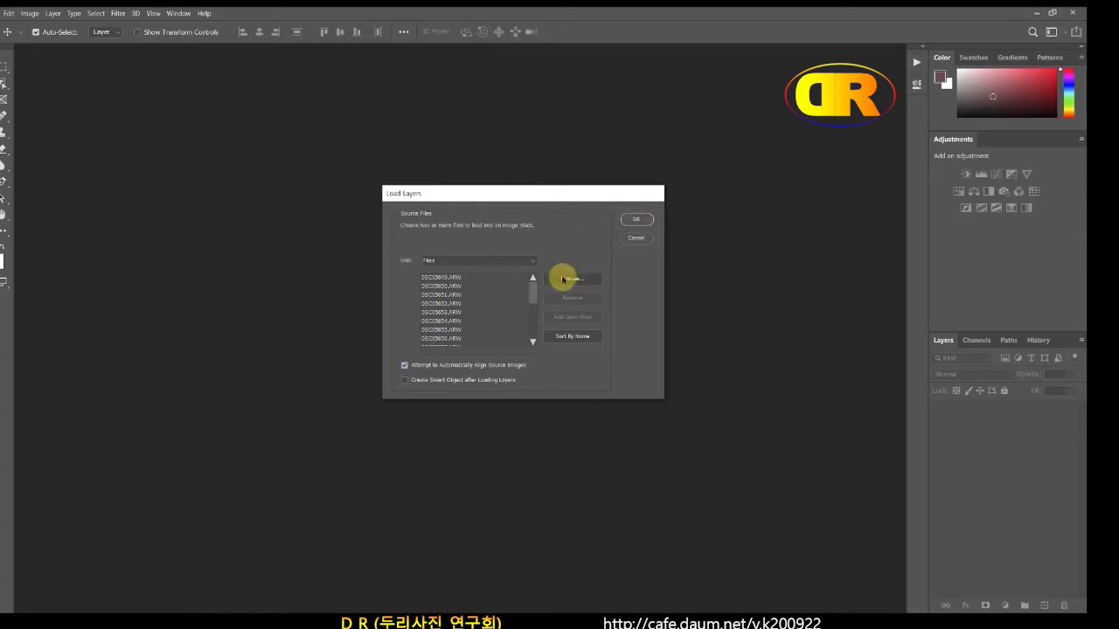
left_click(404, 364)
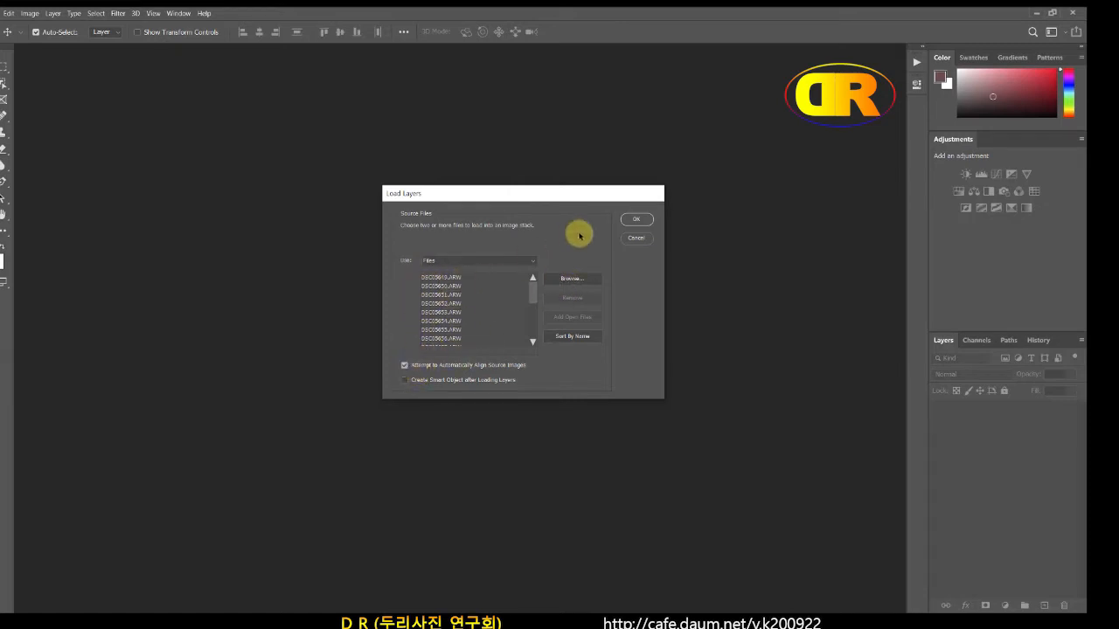
left_click(638, 224)
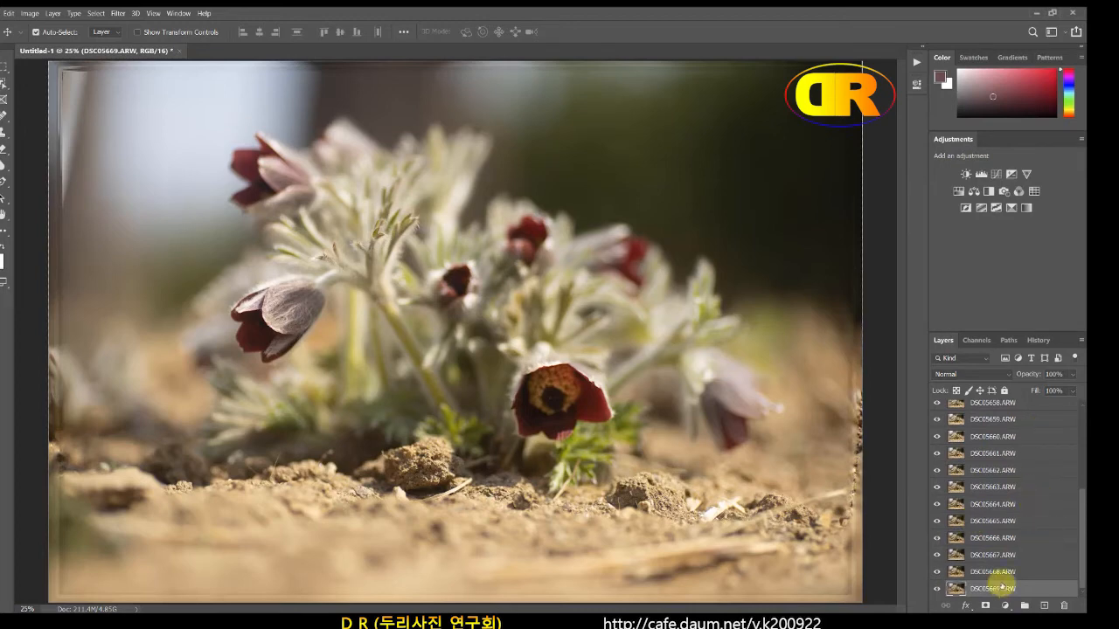
scroll(1001, 533, "up", 3)
scroll(993, 517, "up", 2)
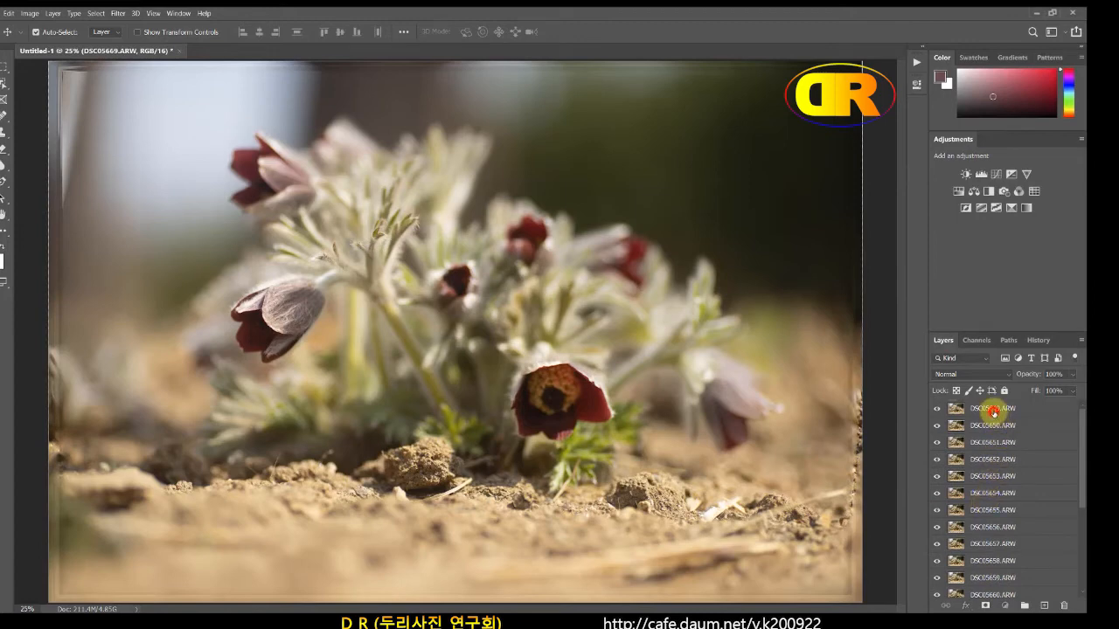
left_click(994, 411, "shift")
left_click(1012, 462)
scroll(1014, 525, "down", 5)
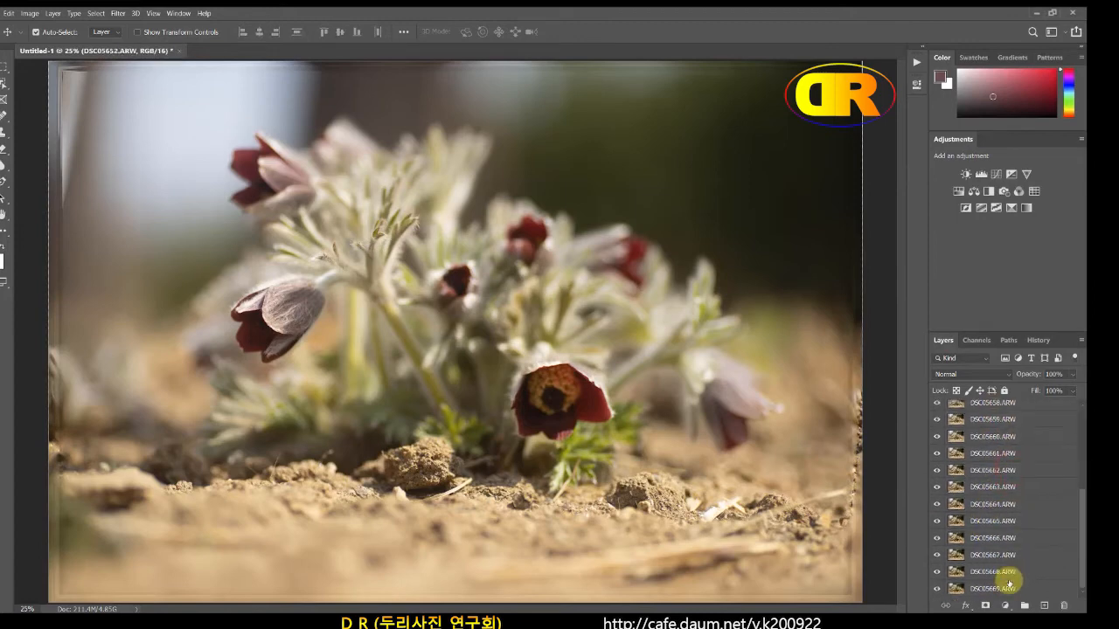
scroll(1006, 533, "up", 5)
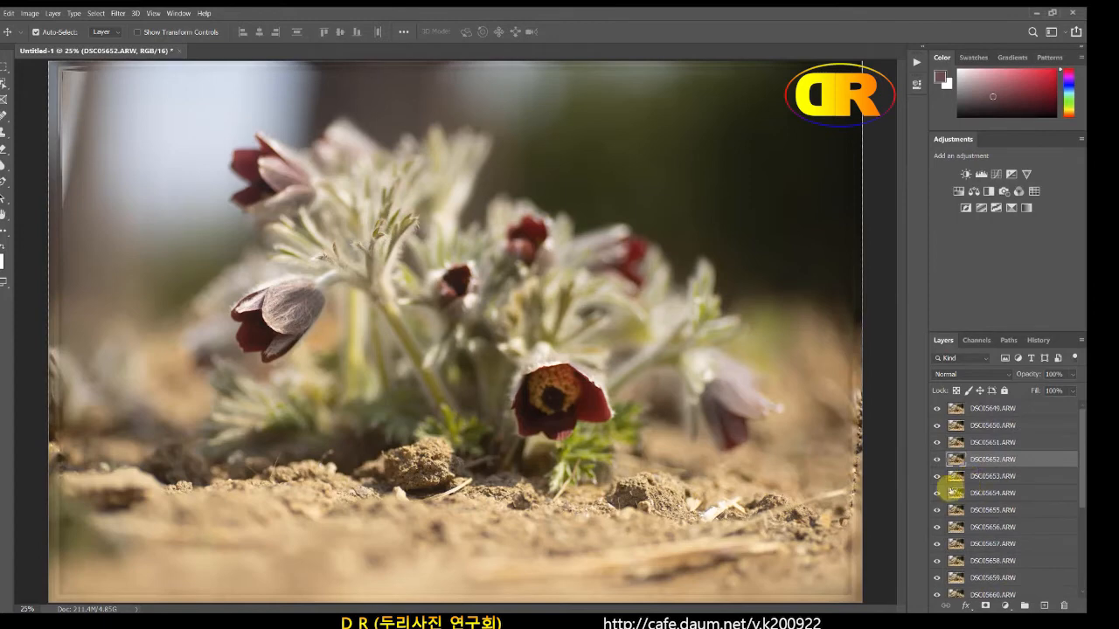
Select all photo layers and auto-blend them with Stack Images, Seamless Tones and Colors, and Content Aware Fill Transparent Areas
key("ctrl")
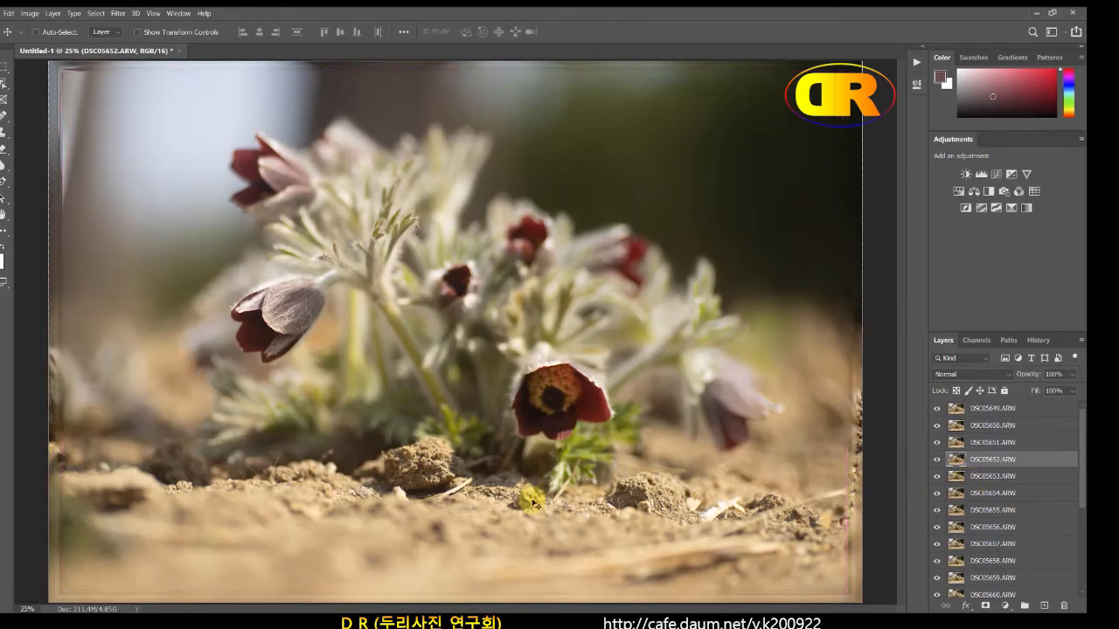
key("ctrl+alt+a")
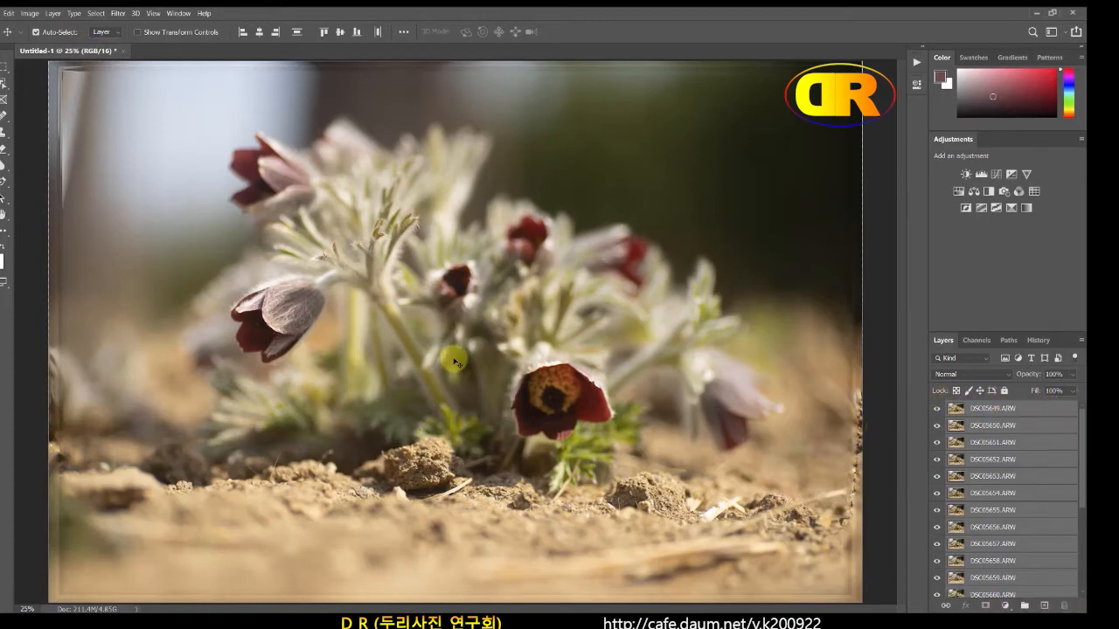
left_click(11, 13)
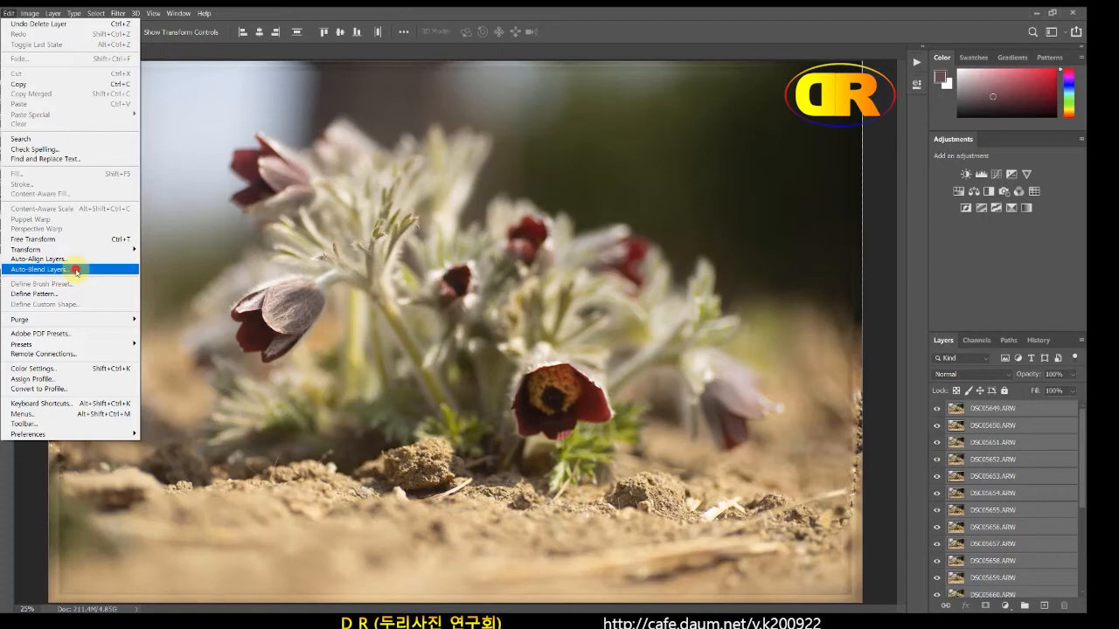
left_click(76, 270)
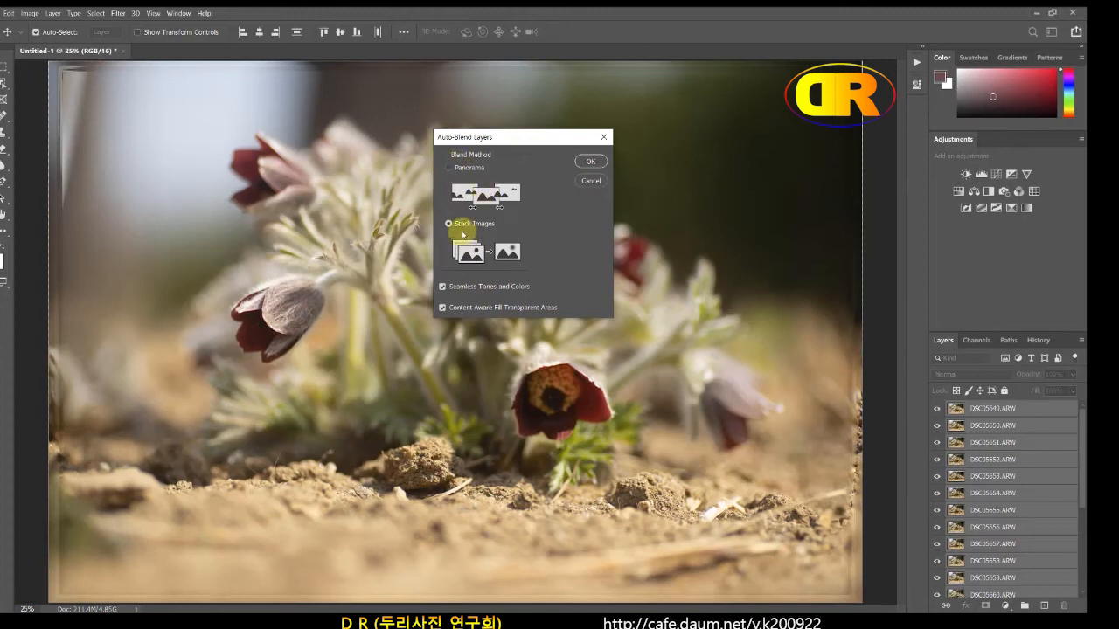
left_click(590, 162)
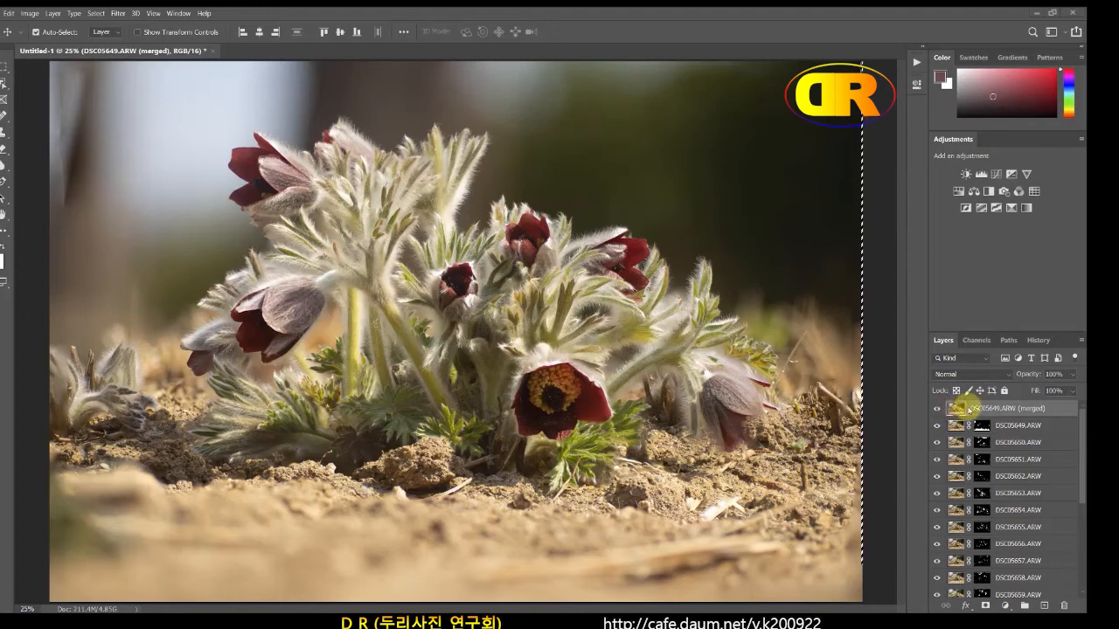
Merge all visible layers of the focus-stacked image into a single layer
left_click(1082, 340)
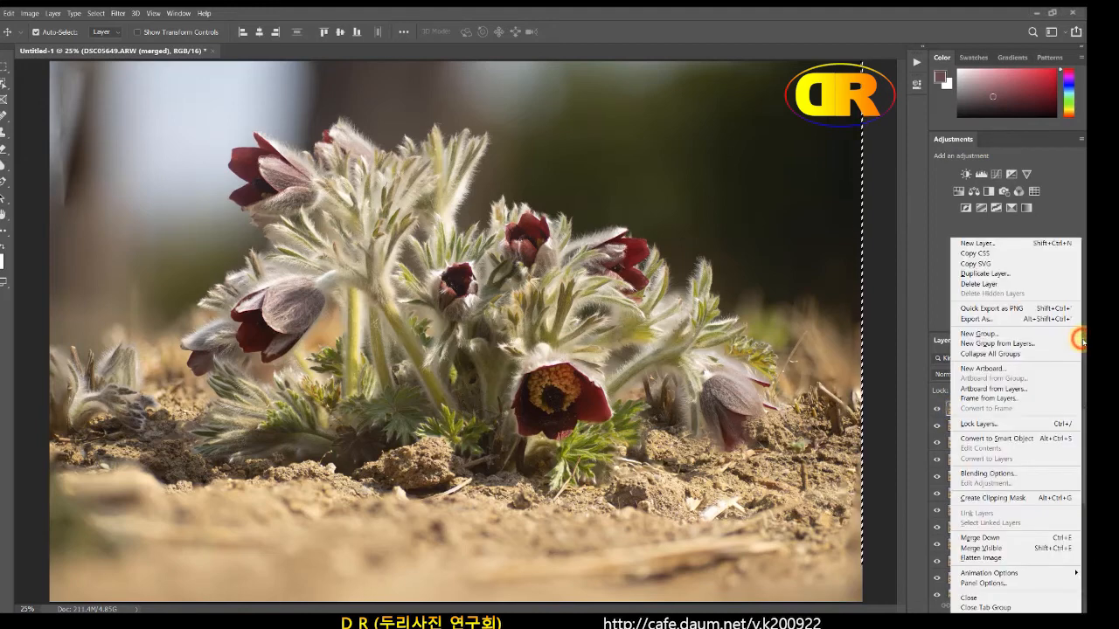
left_click(1017, 549)
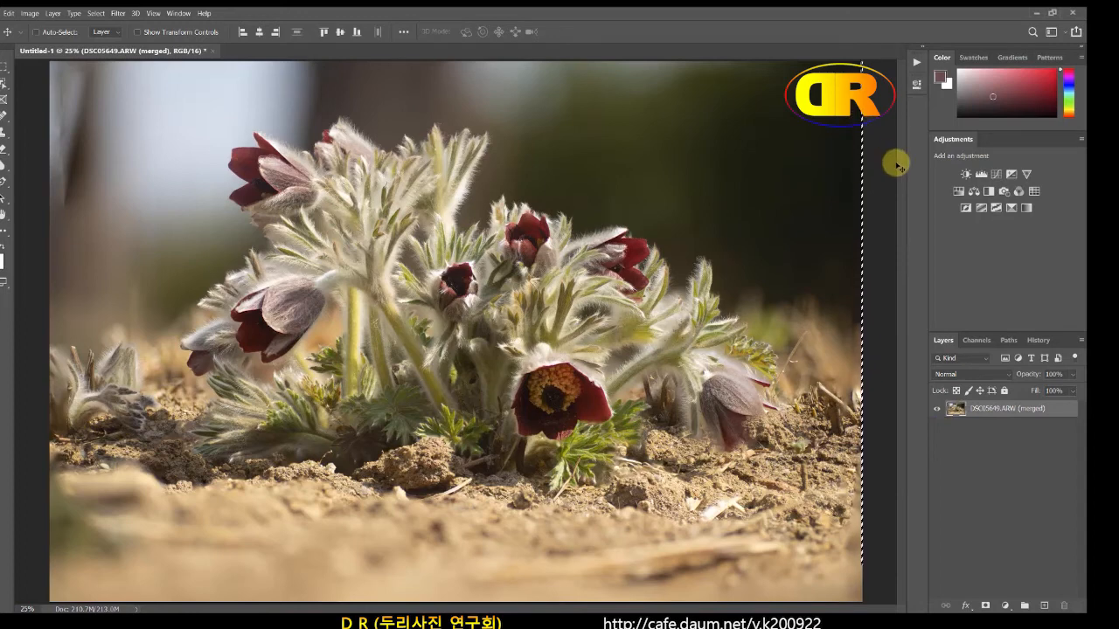
Deselect the current selection and set the Rectangular Marquee to a Fixed Ratio with width 3 and height 2
key("ctrl+d")
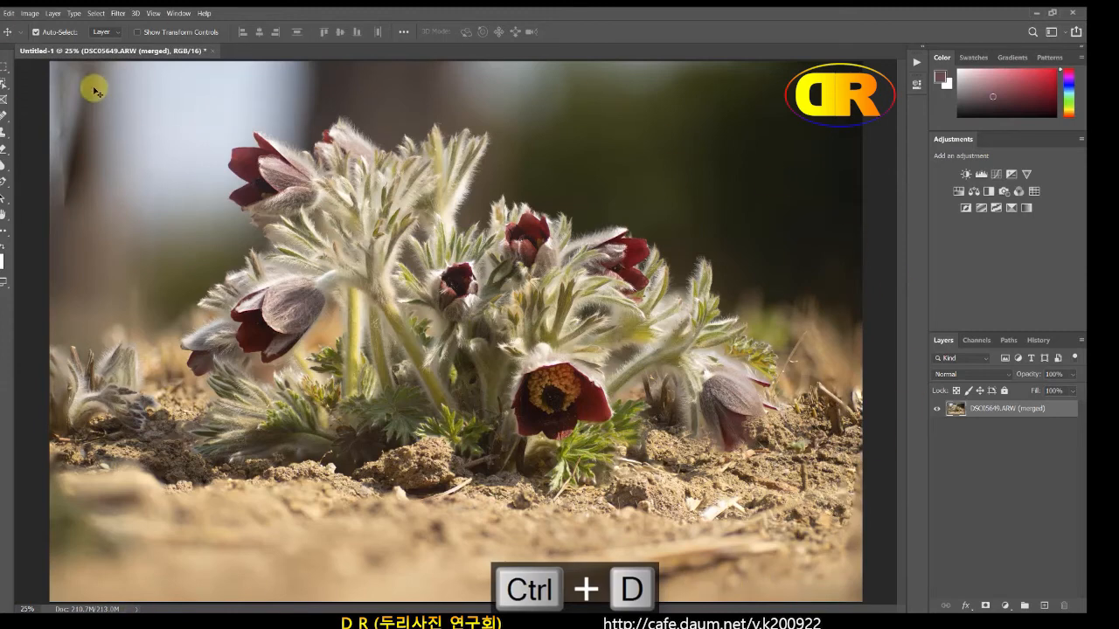
left_click(4, 96)
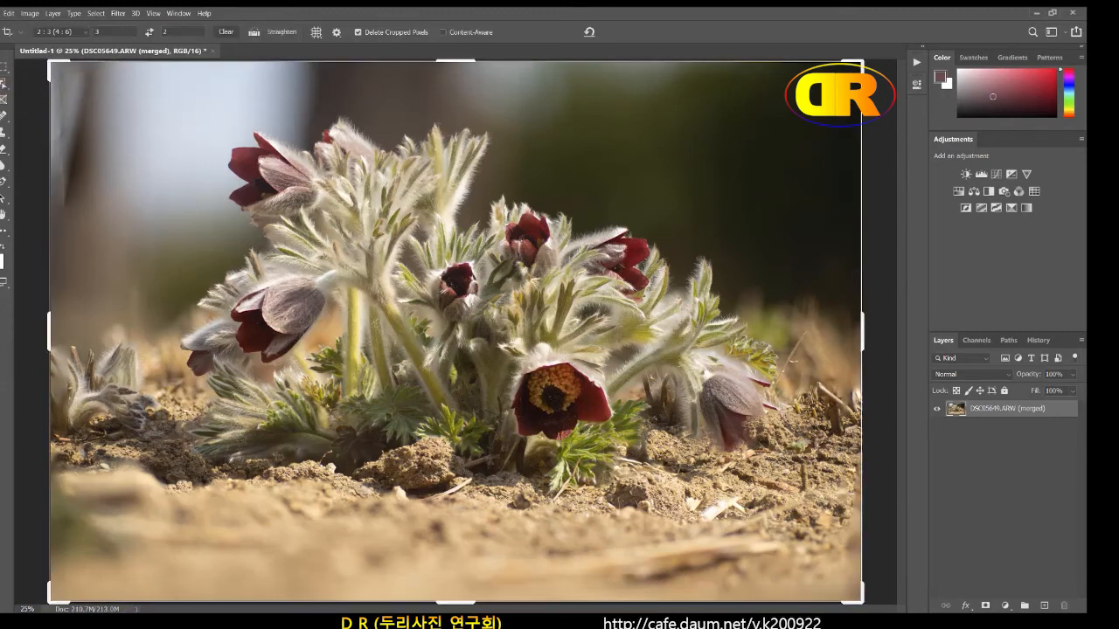
left_click(5, 65)
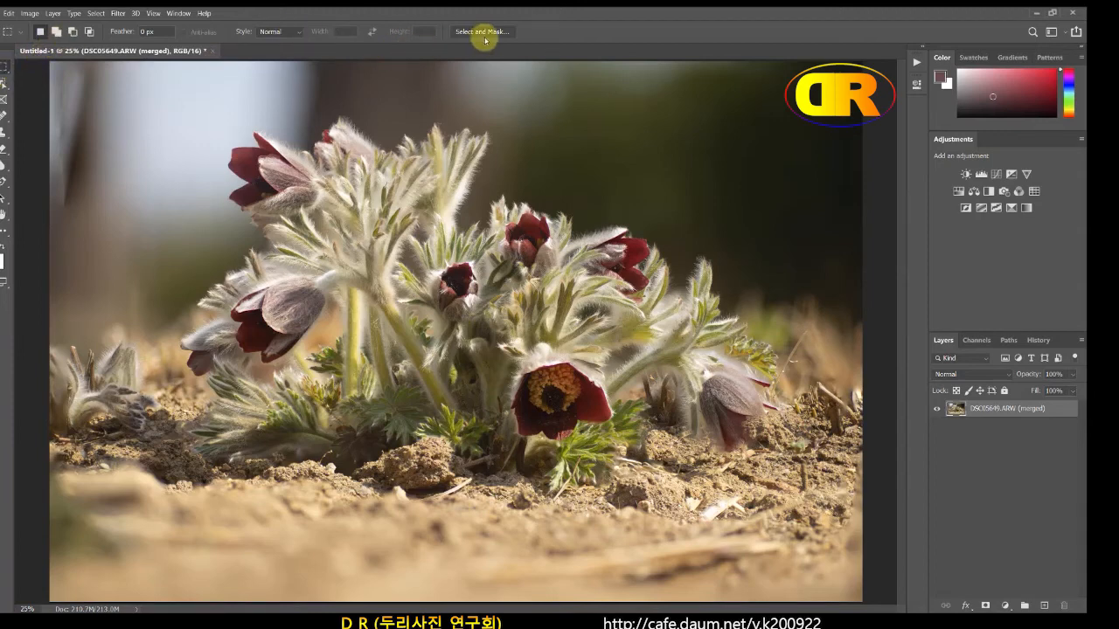
left_click(292, 33)
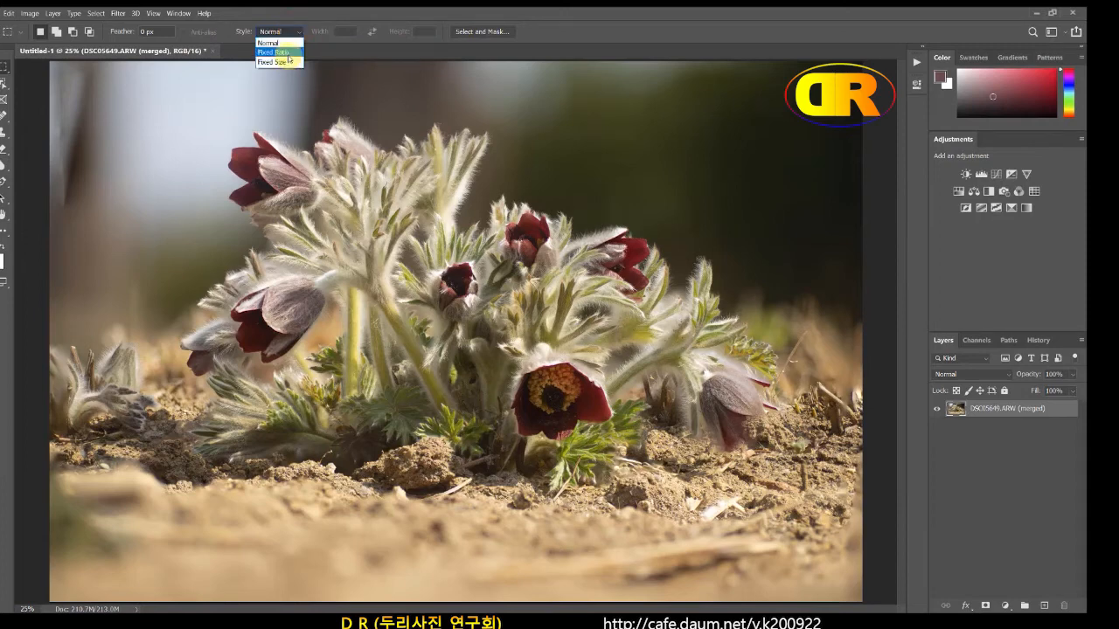
left_click(287, 52)
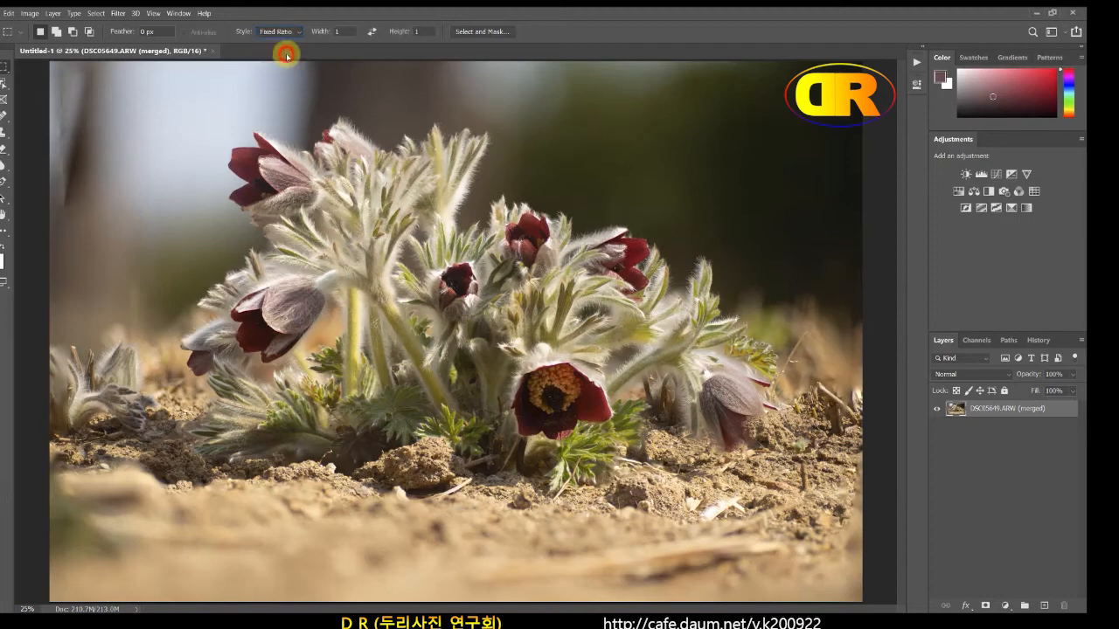
left_click(338, 31)
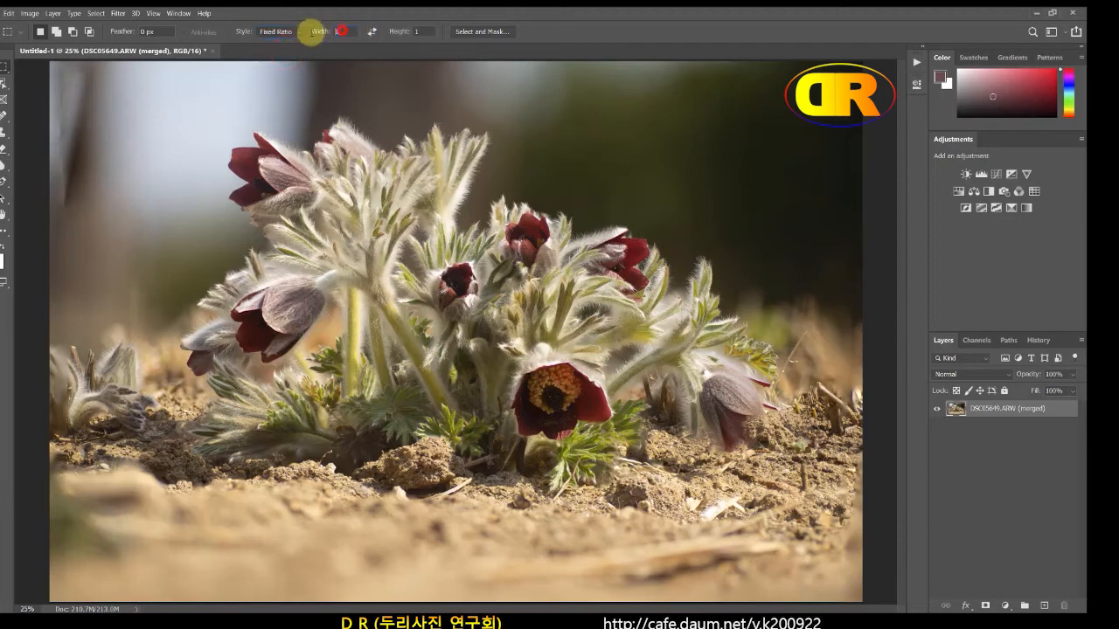
type("3")
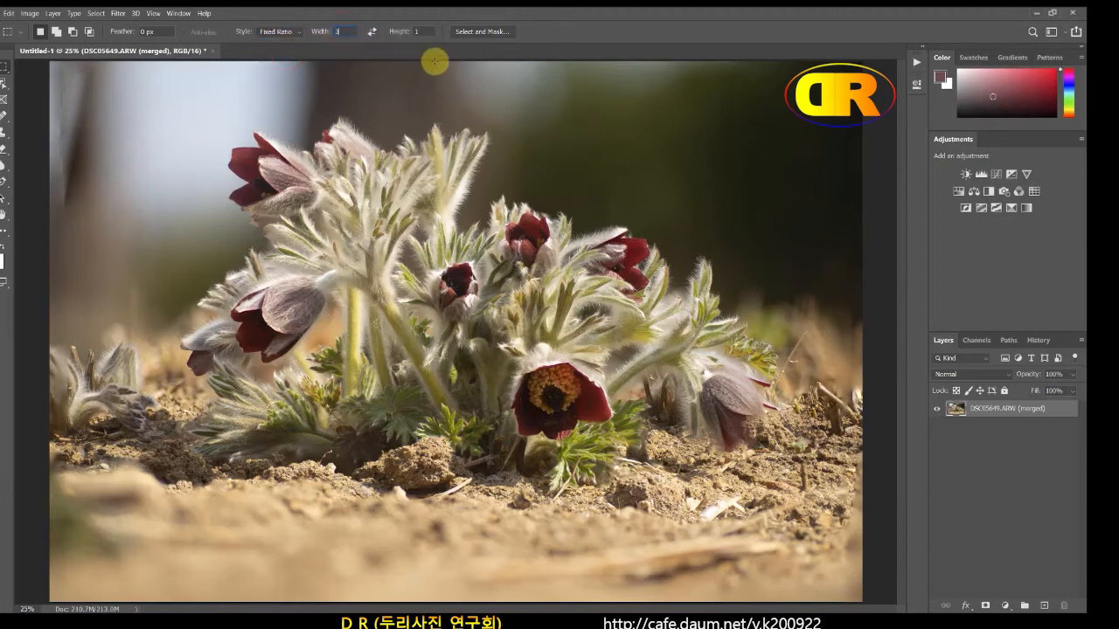
left_click(417, 31)
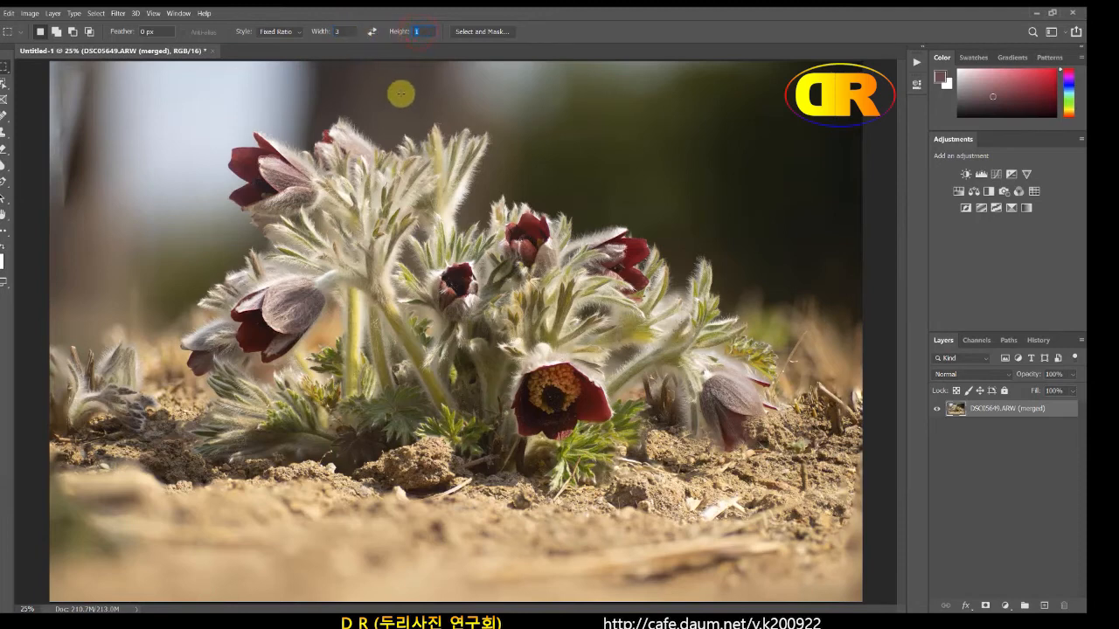
type("2")
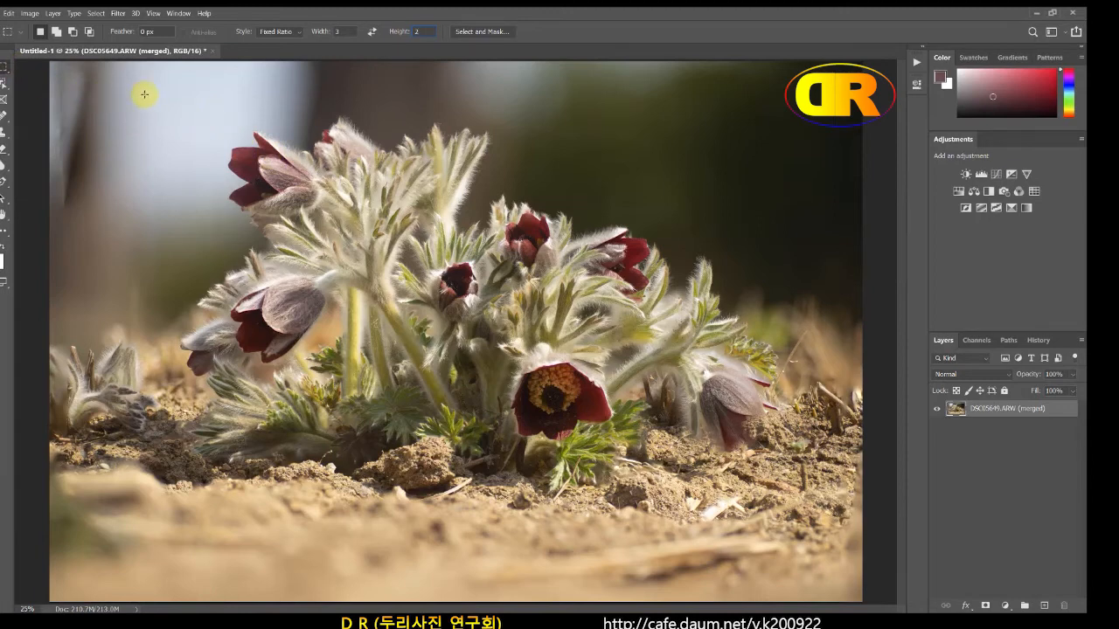
Select the flower clump with the 3:2 marquee, move the selection to frame it, and start a crop from it
left_click_drag(148, 101, 889, 530)
left_click_drag(592, 382, 600, 347)
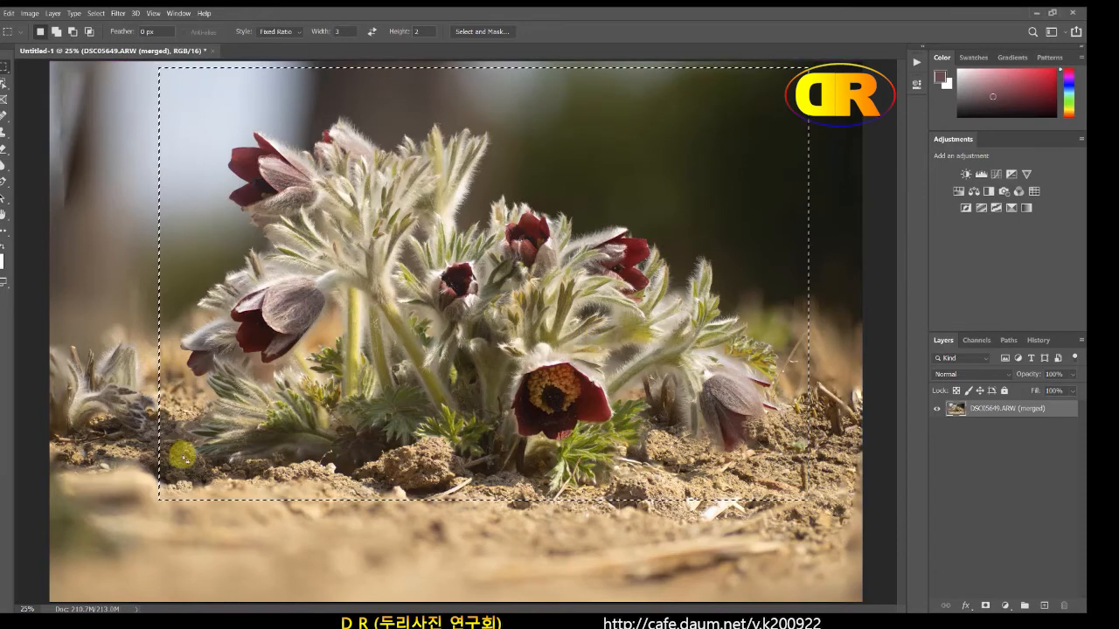
key("c")
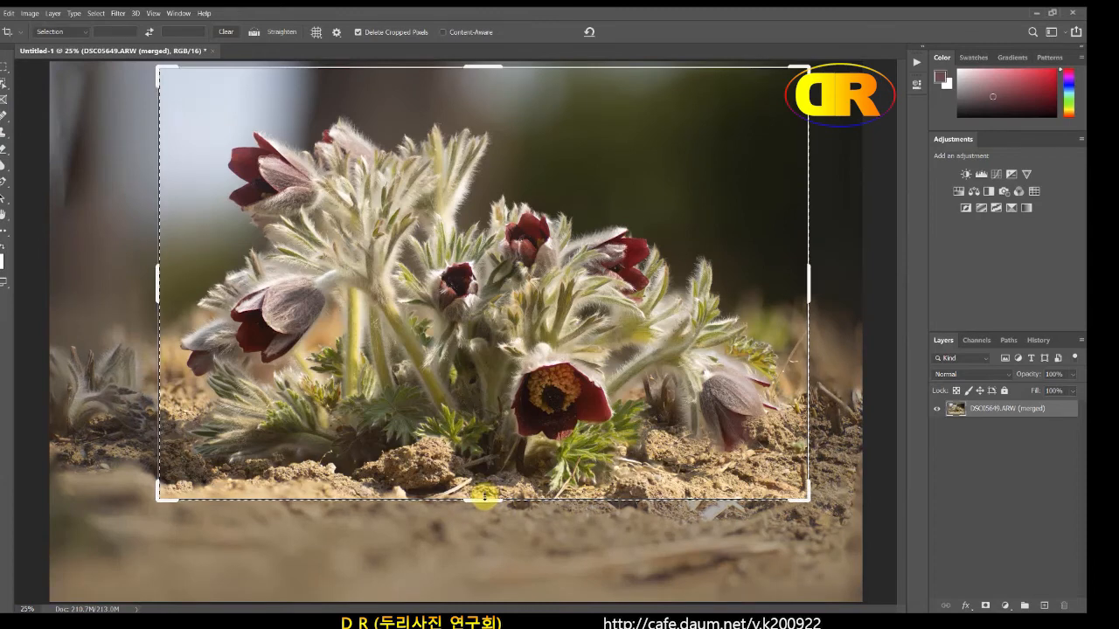
left_click_drag(485, 498, 486, 500)
Set the crop ratio to 2:3 (4:6), swap it to 3 by 2, and enlarge the frame around the whole flower clump
left_click(77, 32)
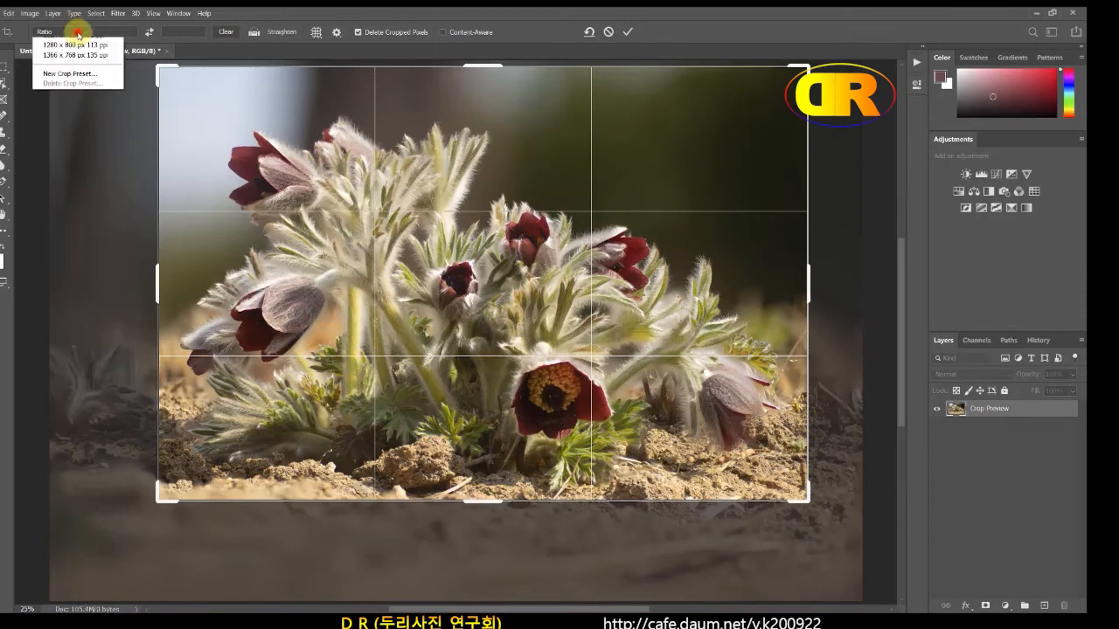
left_click(78, 110)
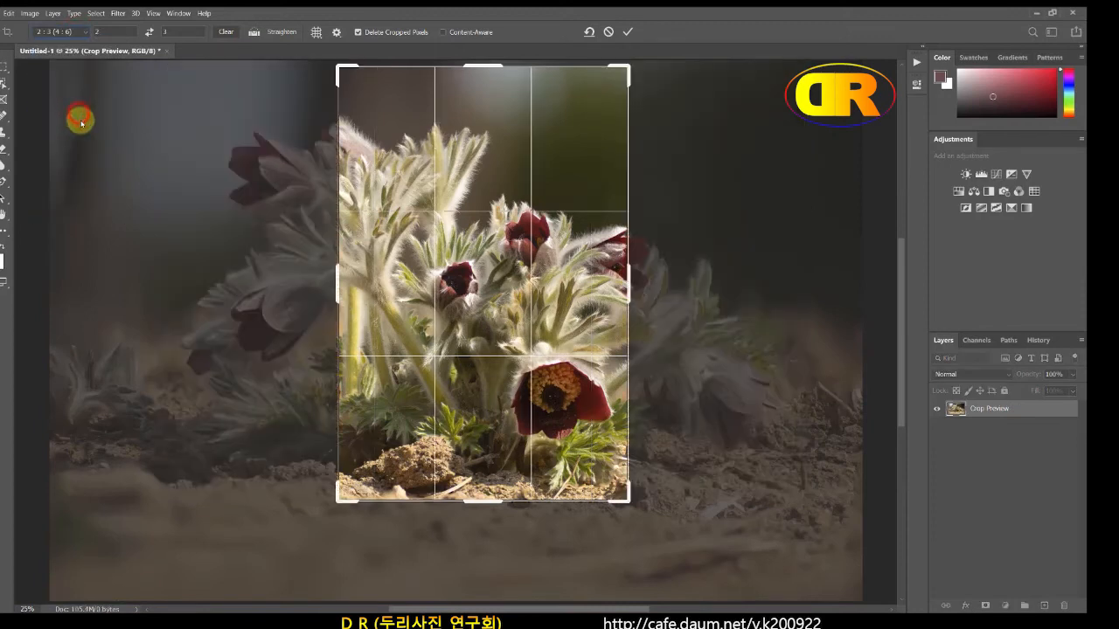
left_click(150, 33)
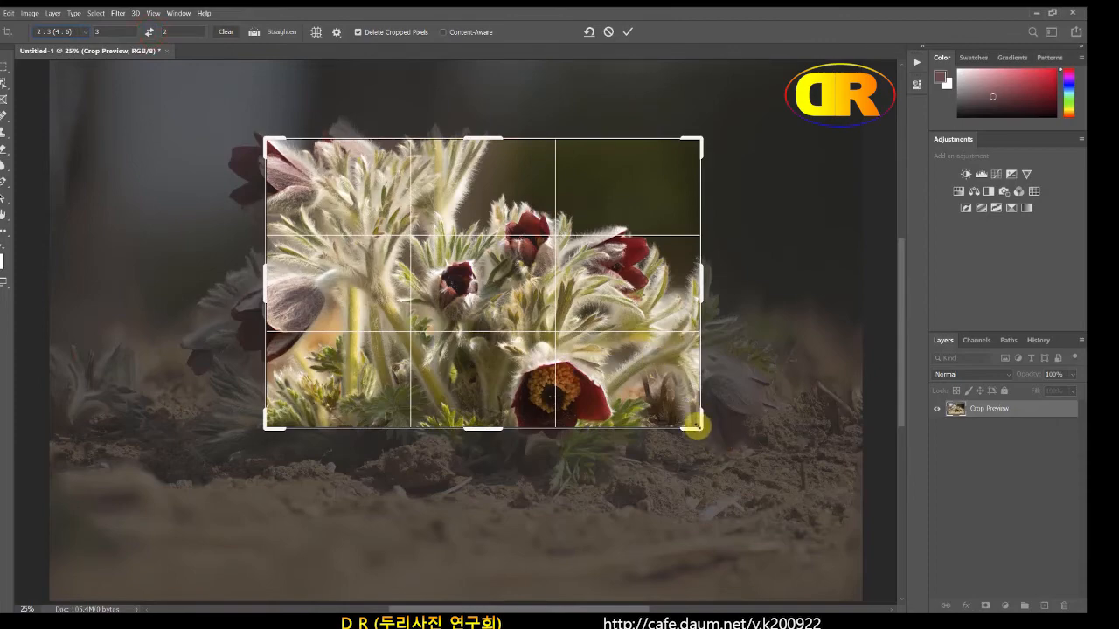
left_click_drag(704, 431, 794, 514)
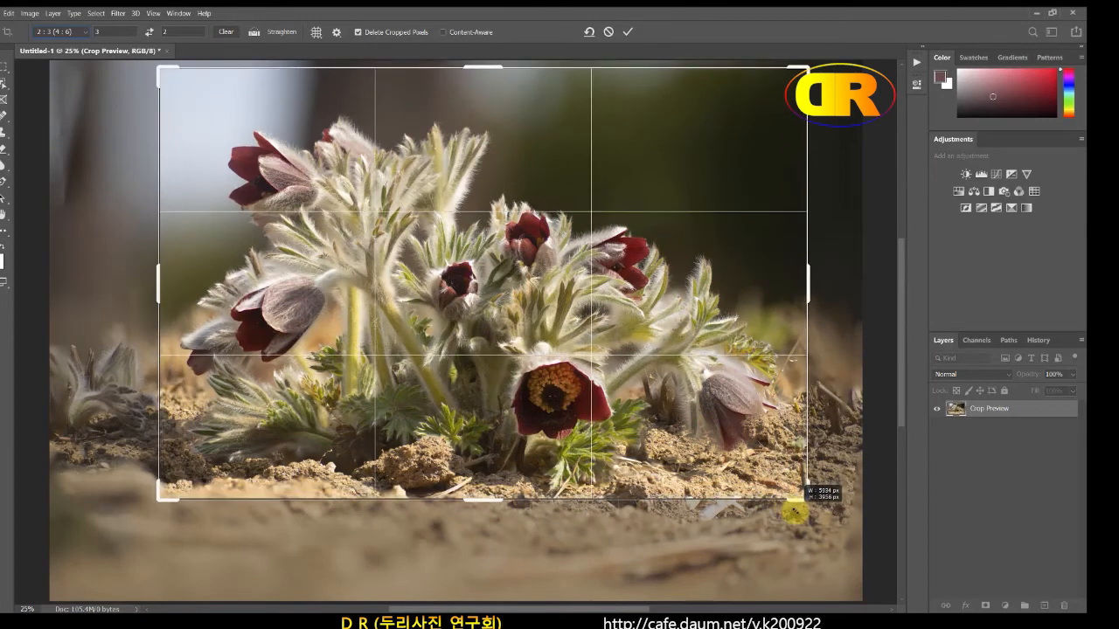
Shift the photo slightly down and to the left inside the crop frame and apply the crop
left_click_drag(634, 416, 634, 426)
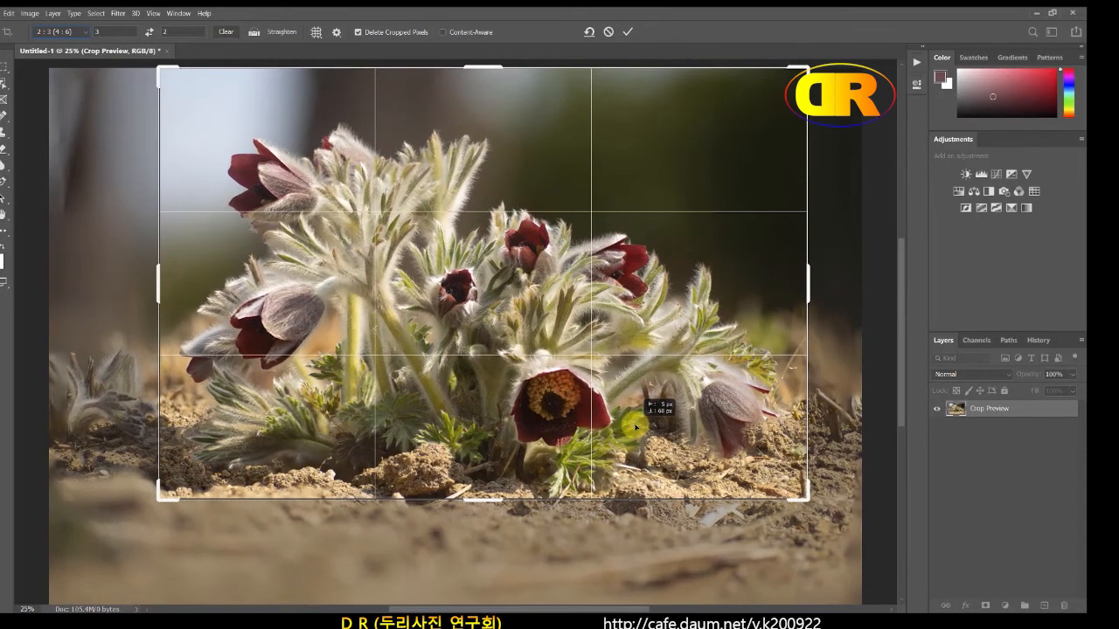
left_click_drag(634, 426, 633, 426)
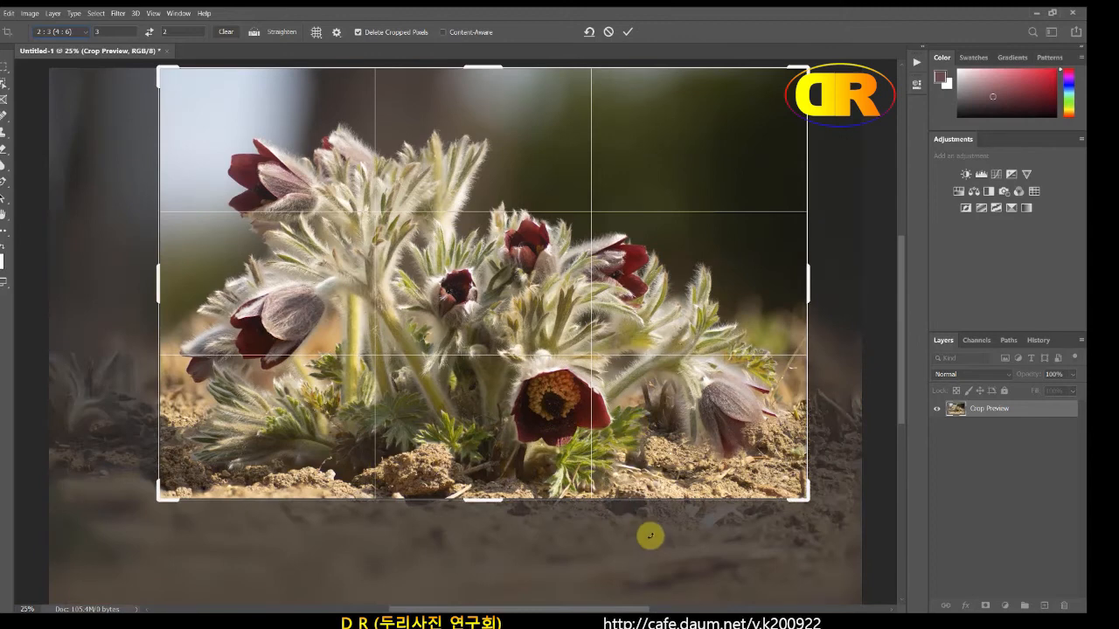
mouse_move(584, 395)
left_mouse_down()
mouse_move(572, 349)
mouse_move(579, 404)
left_mouse_up()
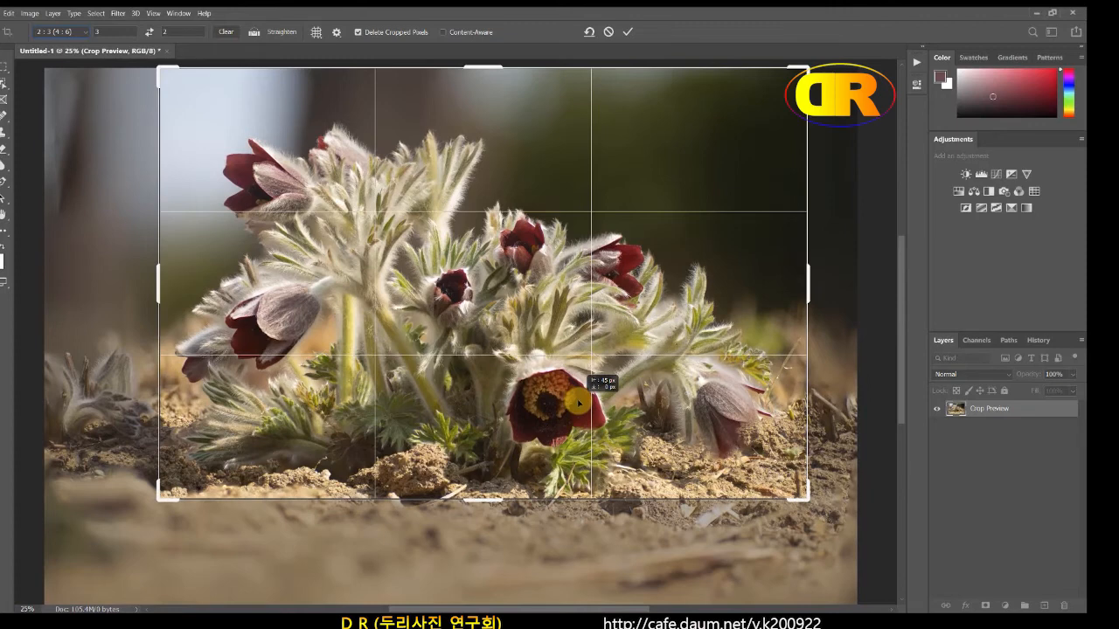
left_click_drag(578, 401, 579, 402)
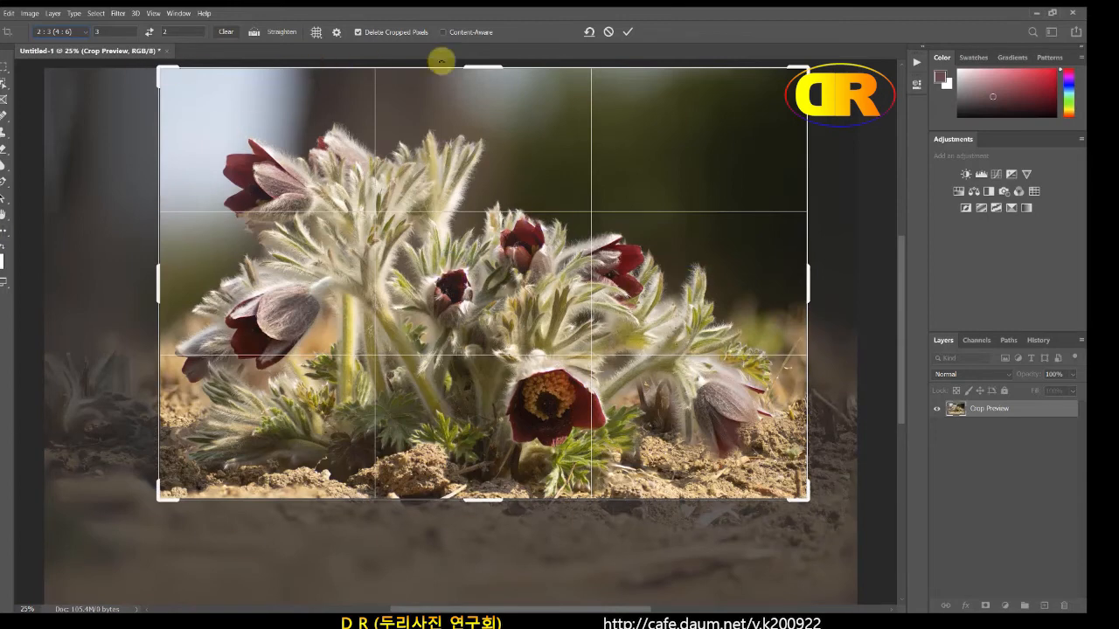
left_click(629, 32)
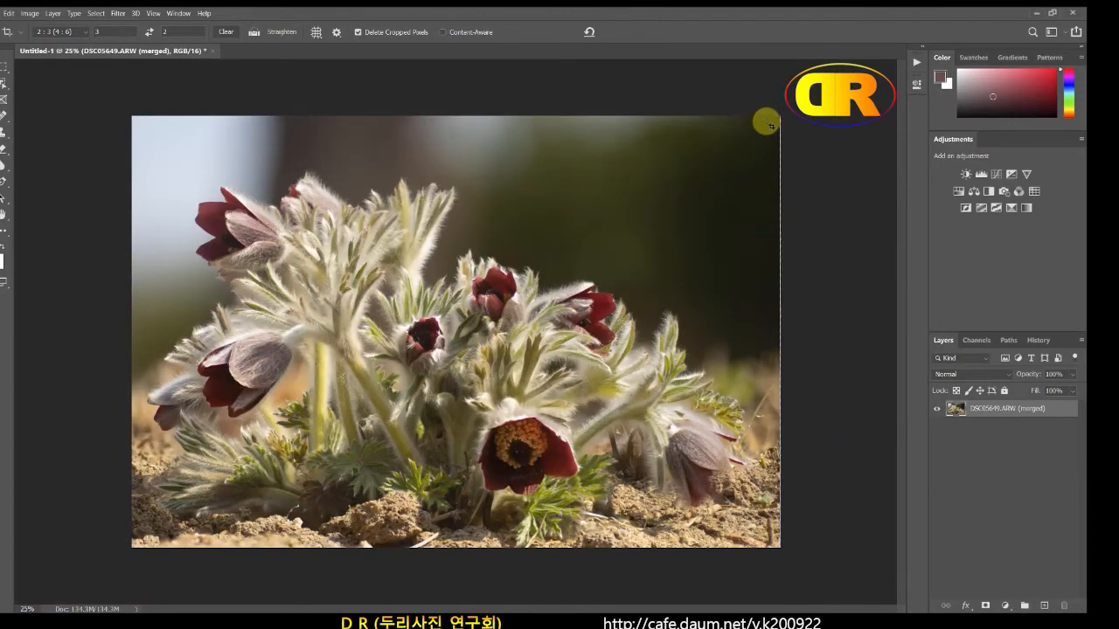
Crop the image edges slightly tighter at the same 3:2 ratio
left_click(5, 118)
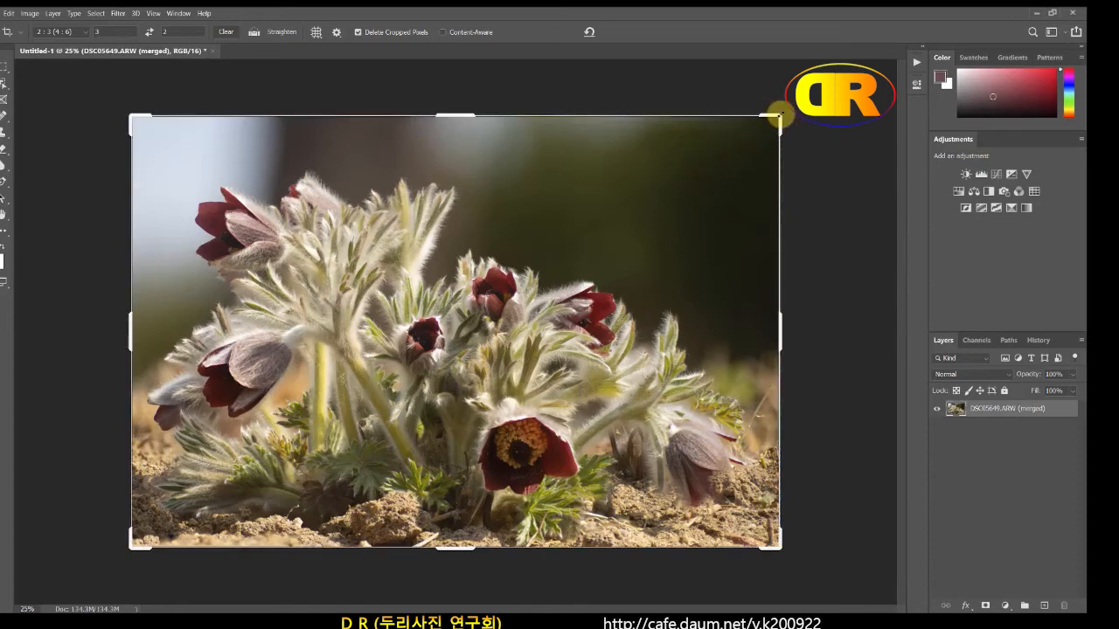
left_click_drag(775, 116, 773, 115)
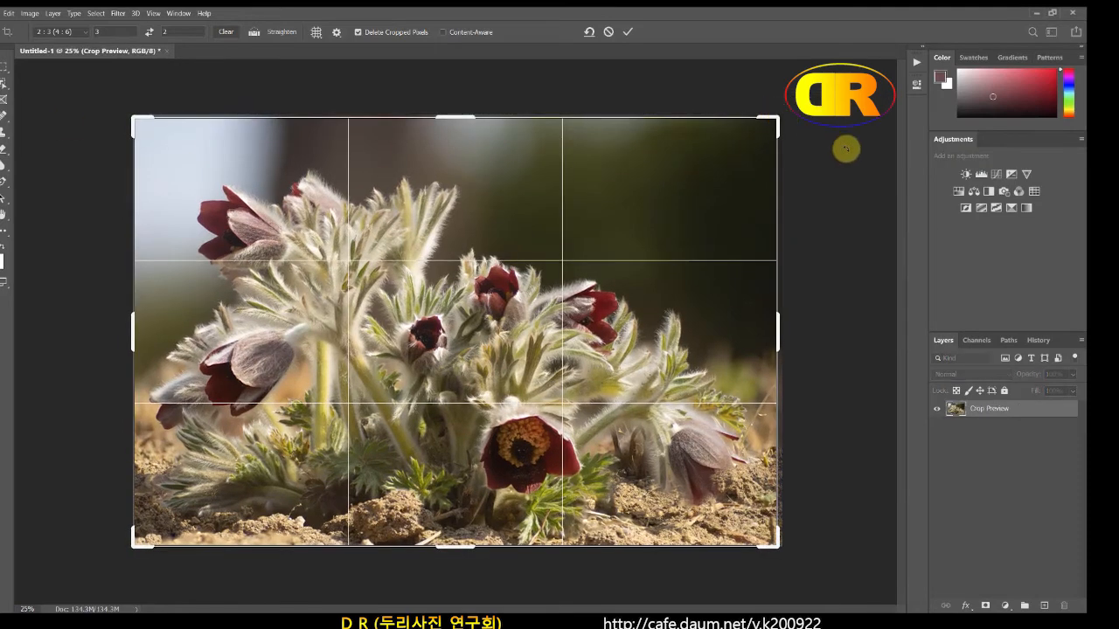
key("Return")
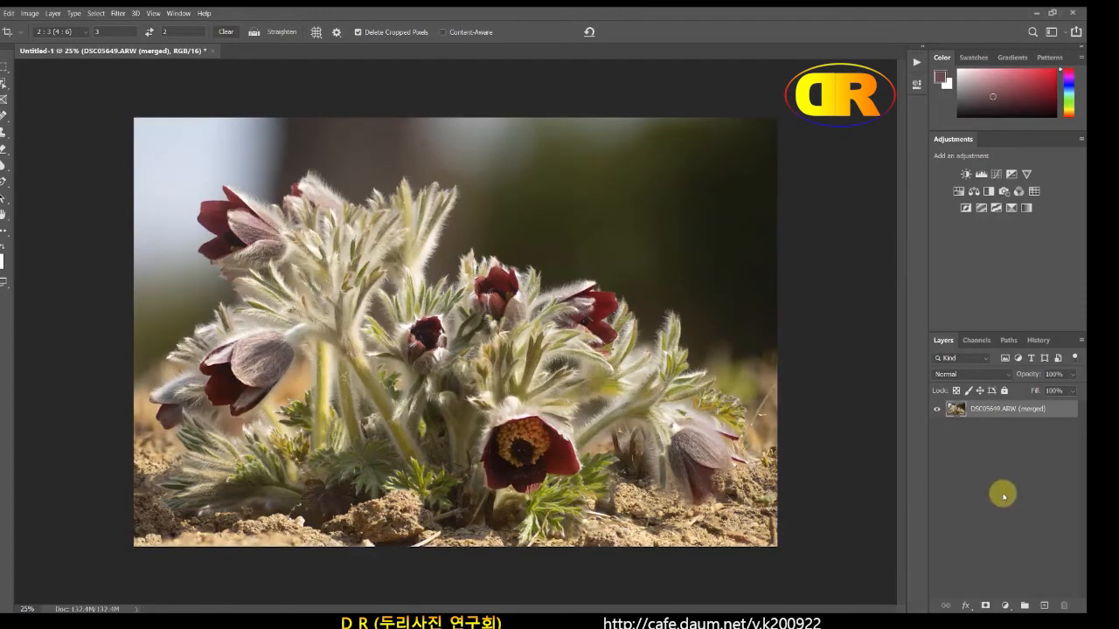
Duplicate the merged layer and open the copy in the Camera Raw Filter
key("ctrl+j")
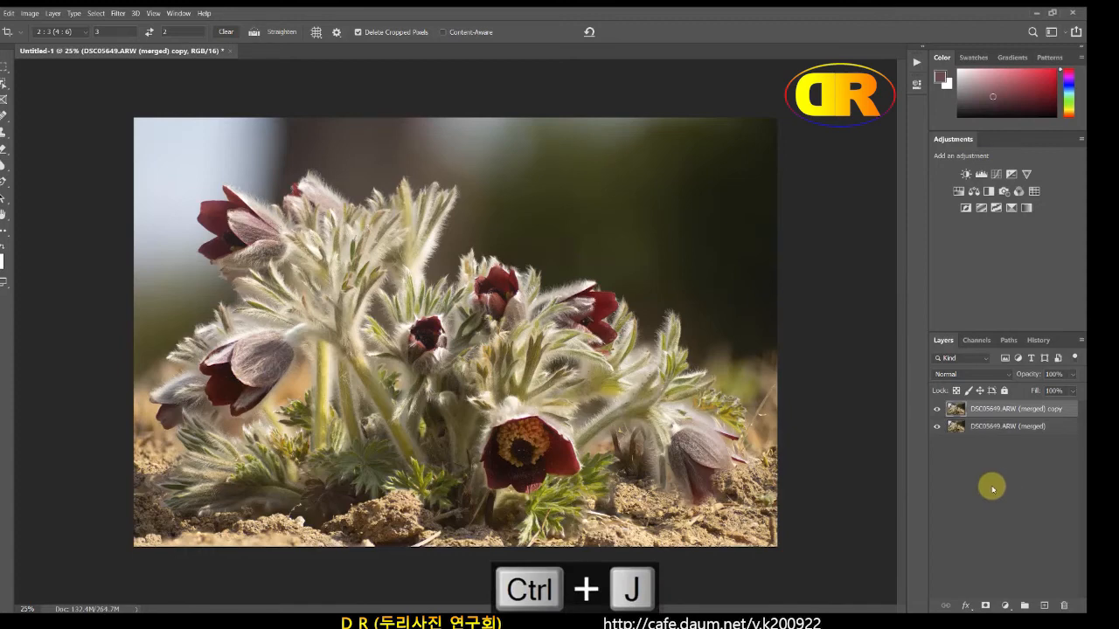
left_click(115, 15)
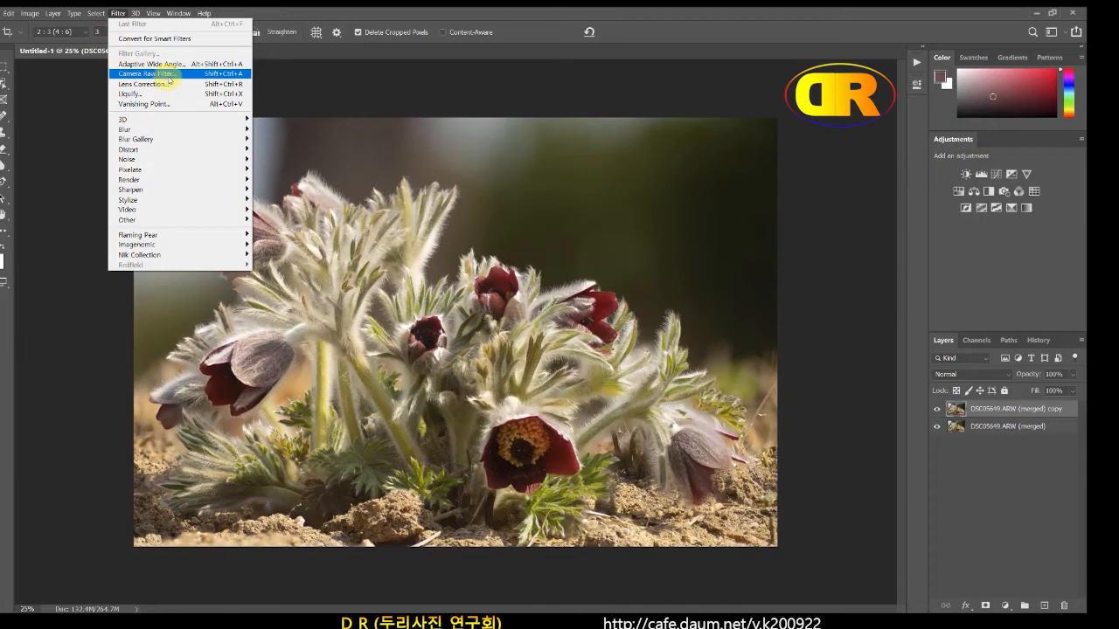
left_click(226, 73)
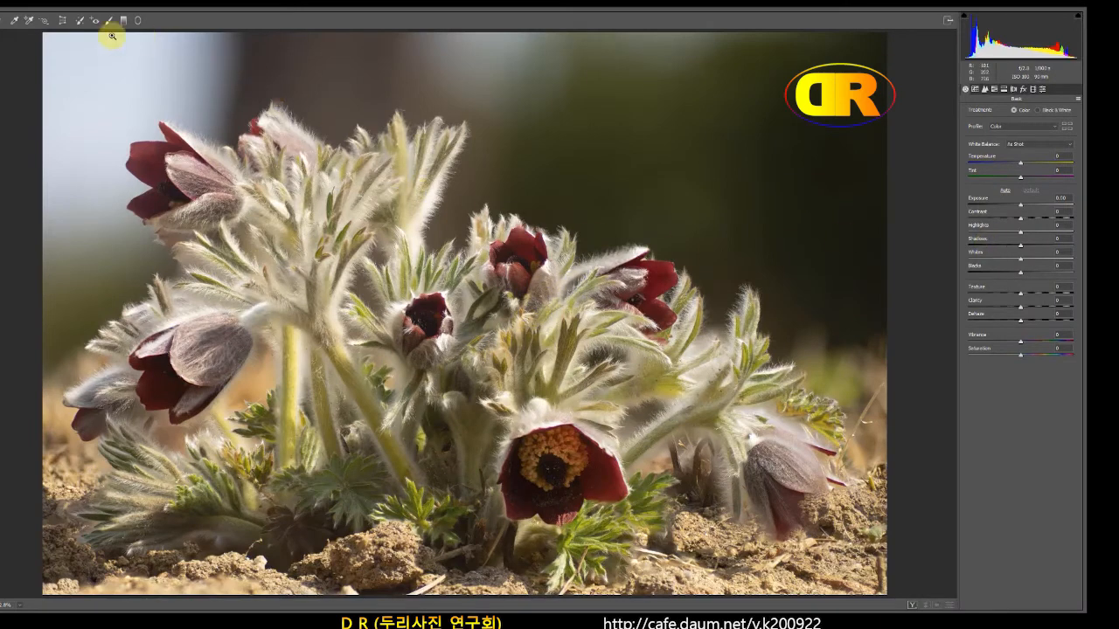
Set the white balance by sampling the pale fuzz between the right-hand stems, and raise Vibrance to about +14
left_click(14, 20)
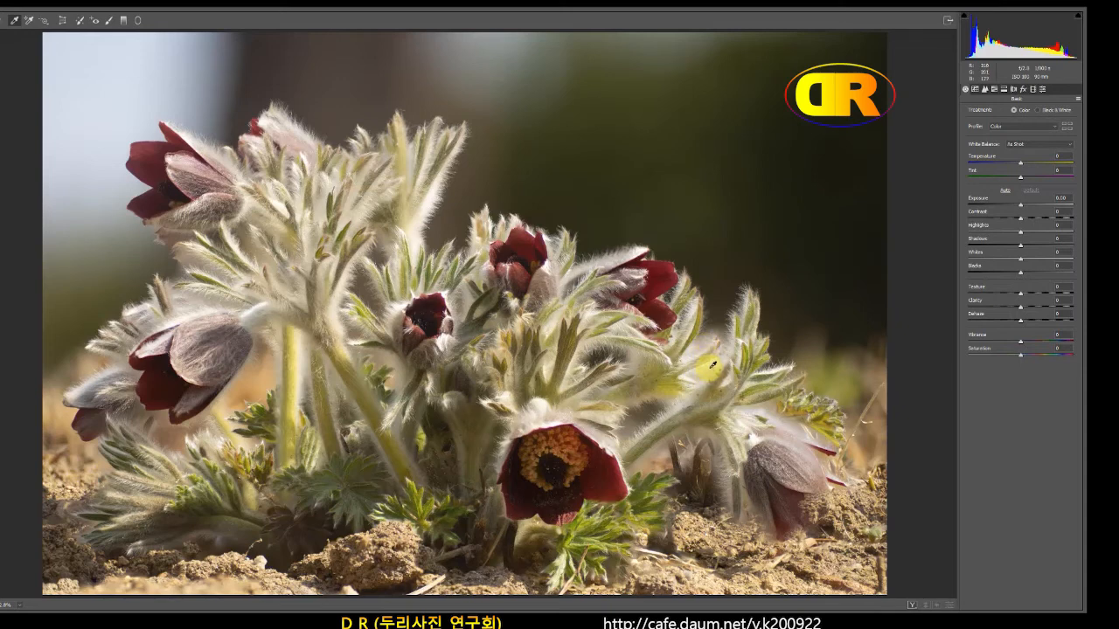
left_click(710, 367)
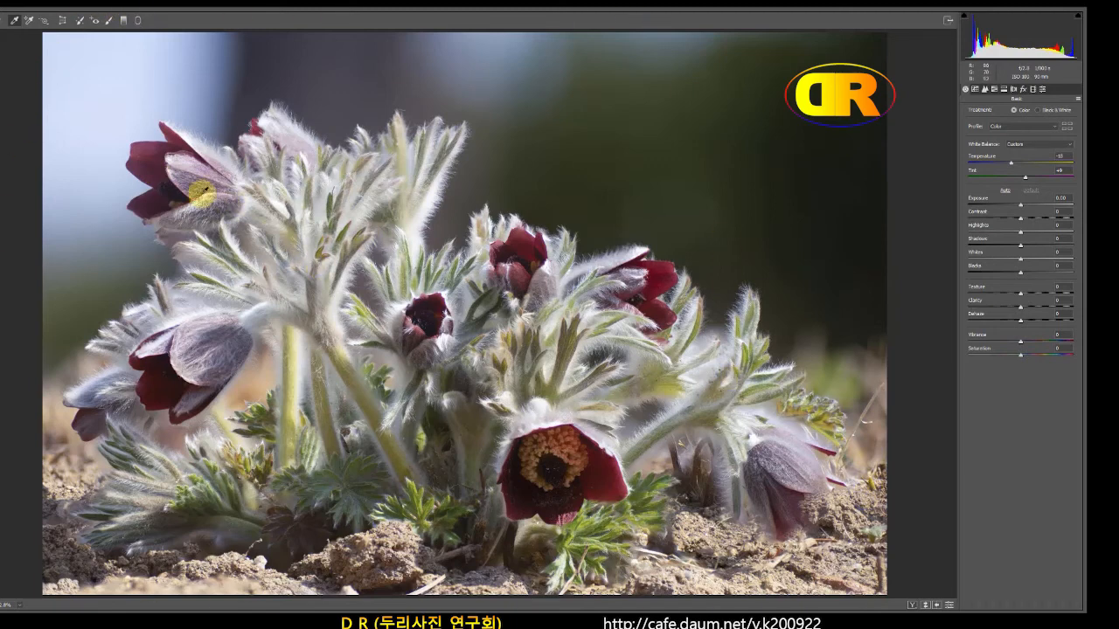
left_click(1045, 341)
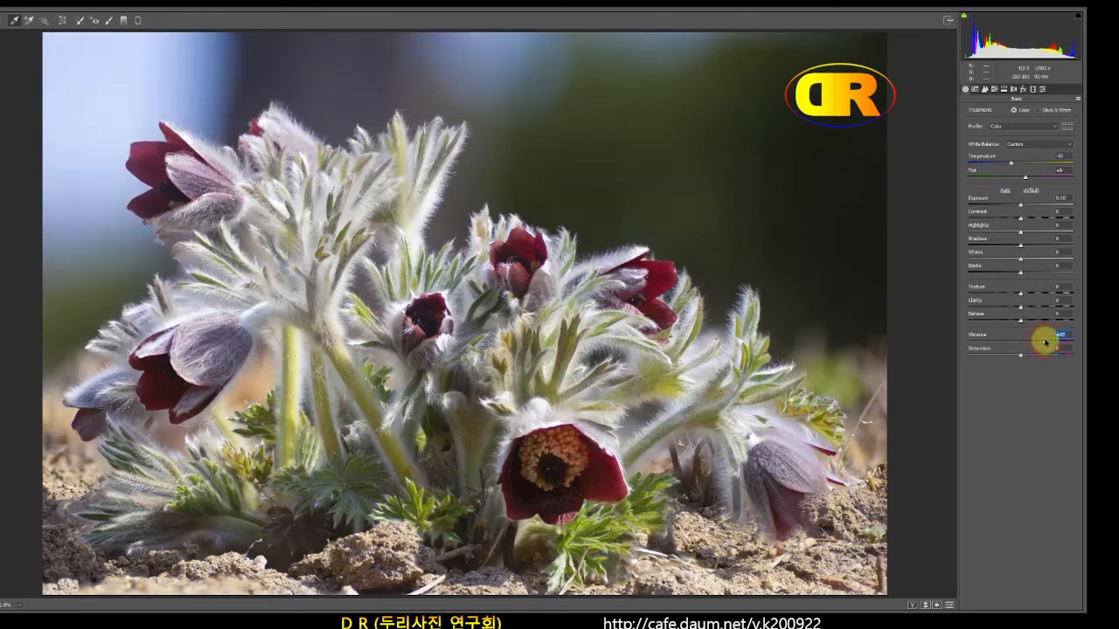
mouse_move(1045, 341)
left_mouse_down()
mouse_move(1009, 339)
mouse_move(1044, 342)
mouse_move(1019, 340)
mouse_move(1033, 347)
left_mouse_up()
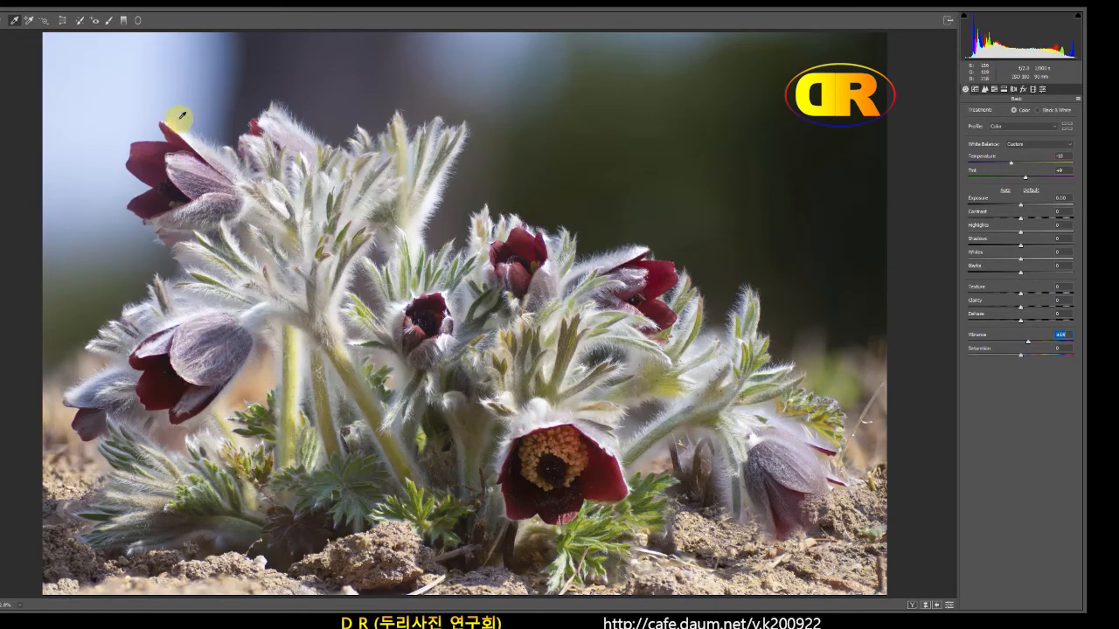
Boost the HSL saturation of the reds and oranges with the Targeted Adjustment tool on the front flower's red petal
left_click(44, 22)
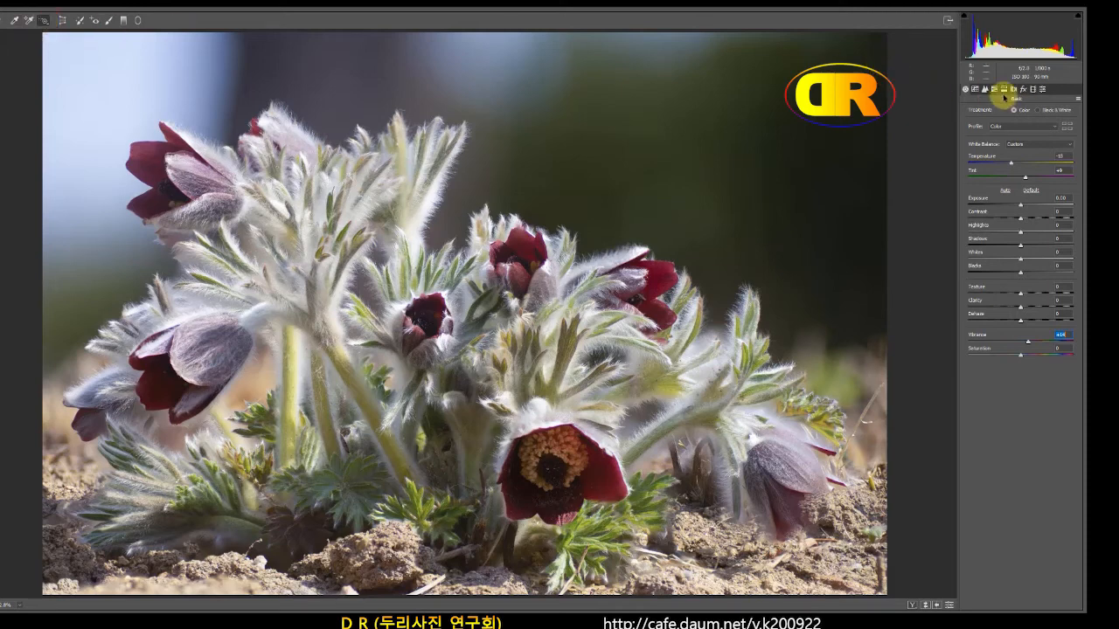
left_click(994, 89)
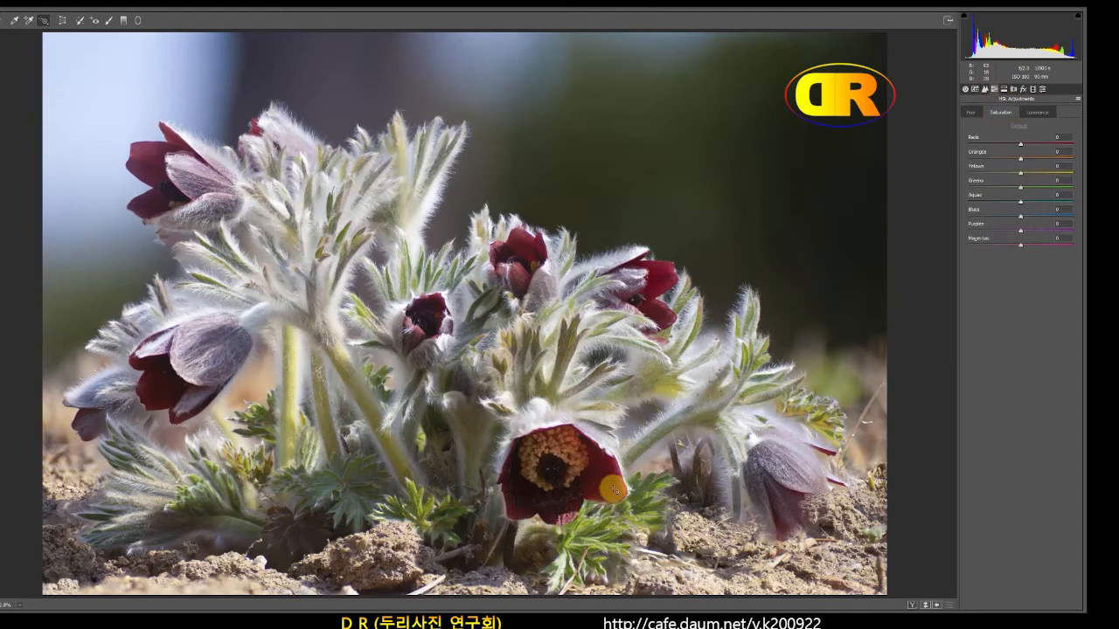
left_click_drag(613, 491, 617, 487)
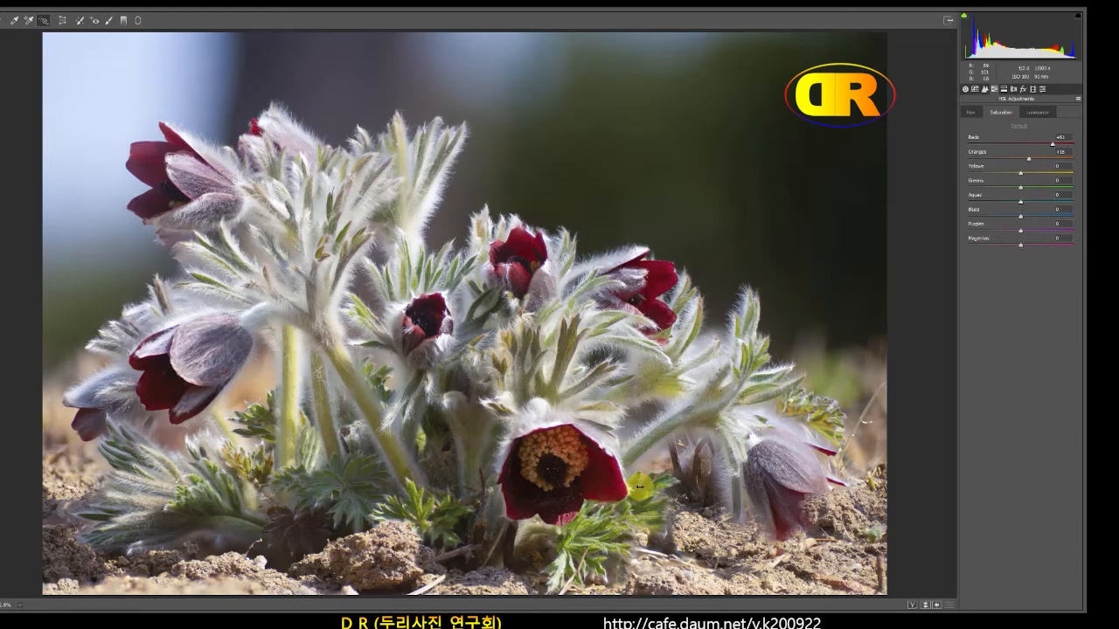
left_click_drag(642, 487, 644, 487)
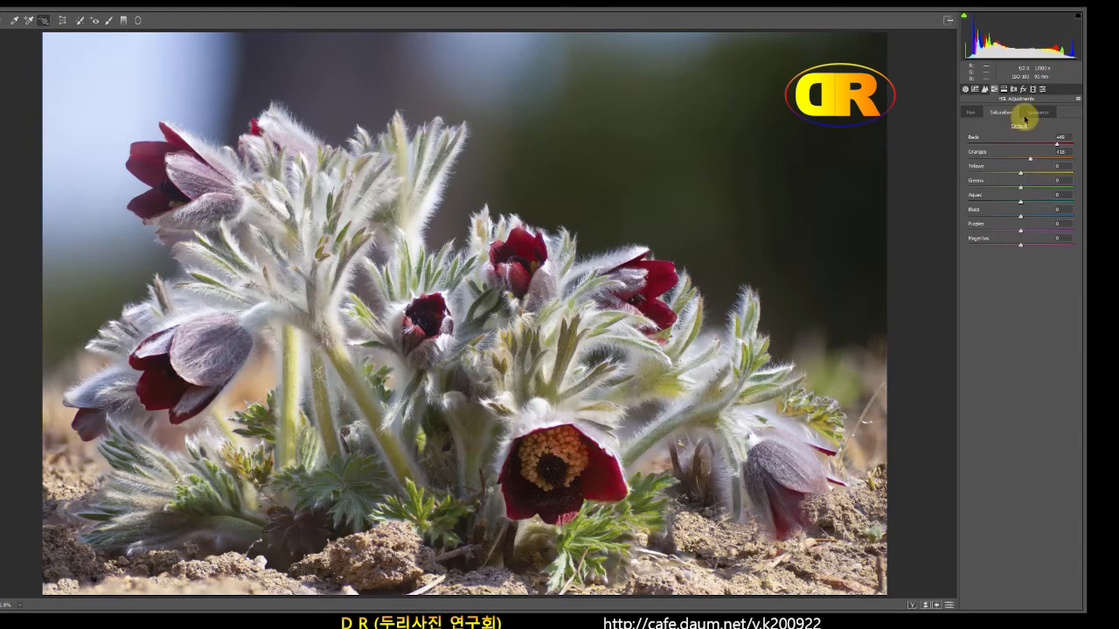
Raise the red petals' HSL luminance to about +25 reds and +8 oranges, and their saturation to about +74 reds and +25 oranges
left_click(1039, 115)
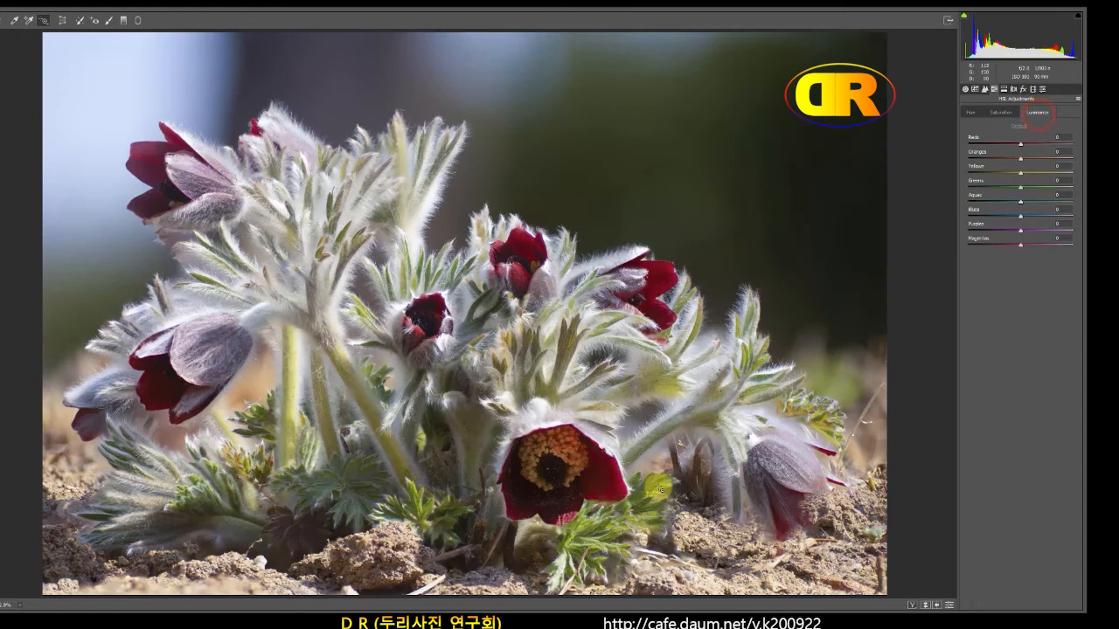
left_click_drag(607, 485, 615, 486)
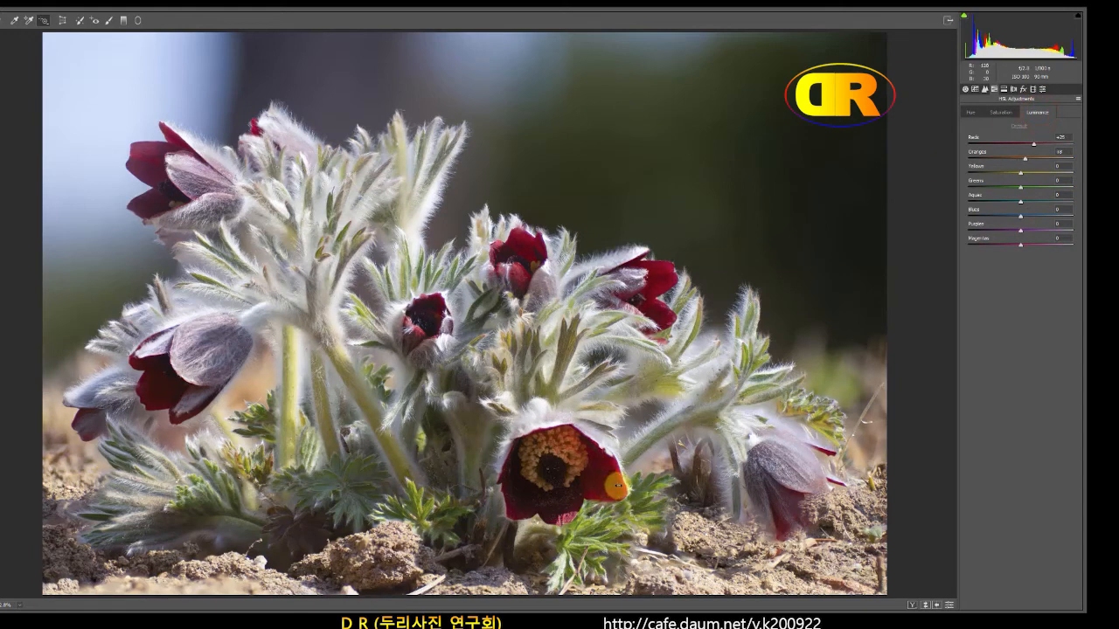
key("ctrl+alt+shift+s")
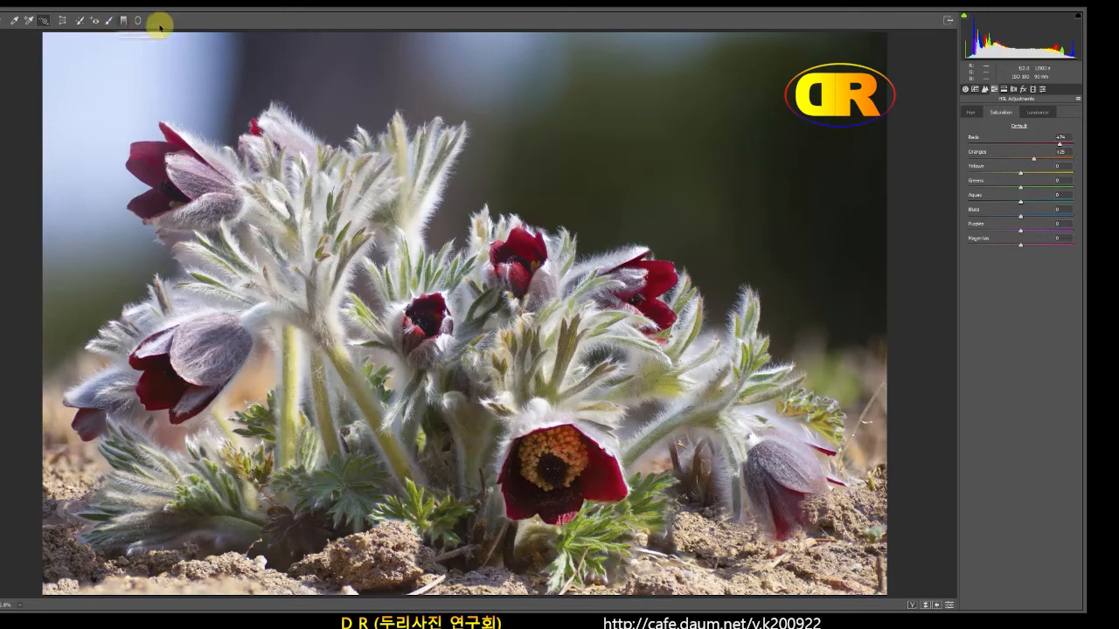
Set up the Adjustment Brush with Exposure at 0 and Shadows at about +81
left_click(110, 19)
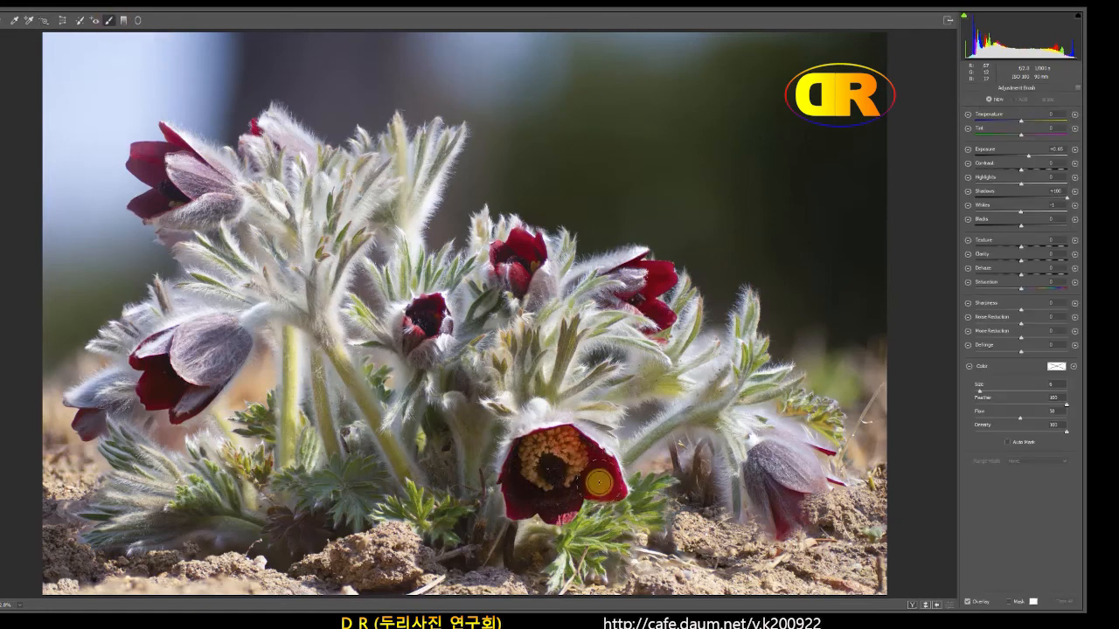
double_click(1025, 157)
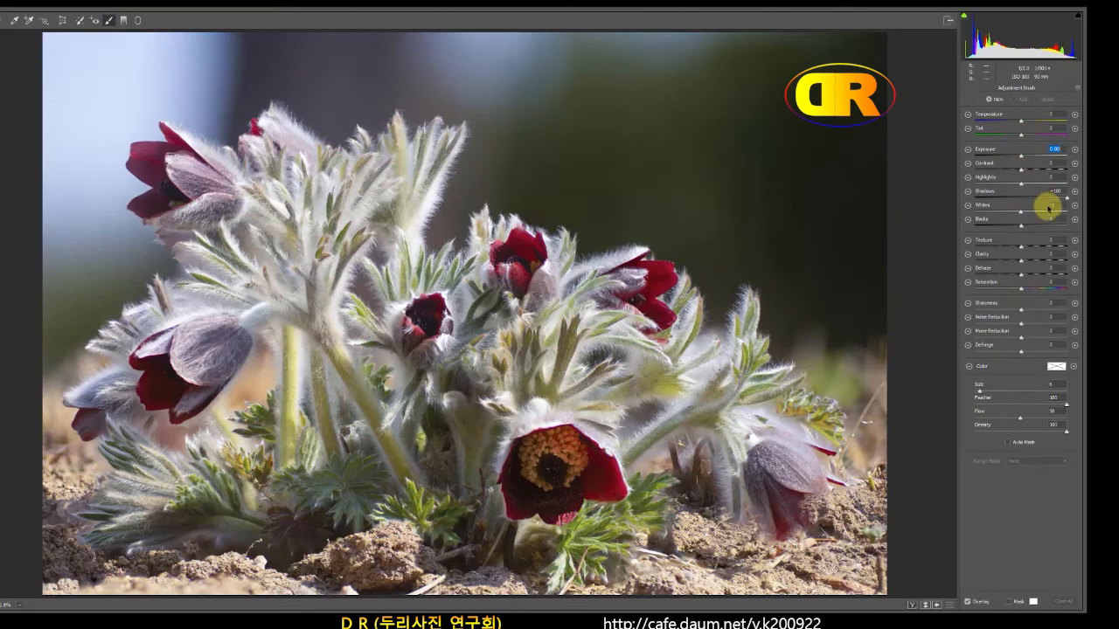
mouse_move(1067, 199)
left_mouse_down()
mouse_move(1010, 201)
mouse_move(1060, 201)
left_mouse_up()
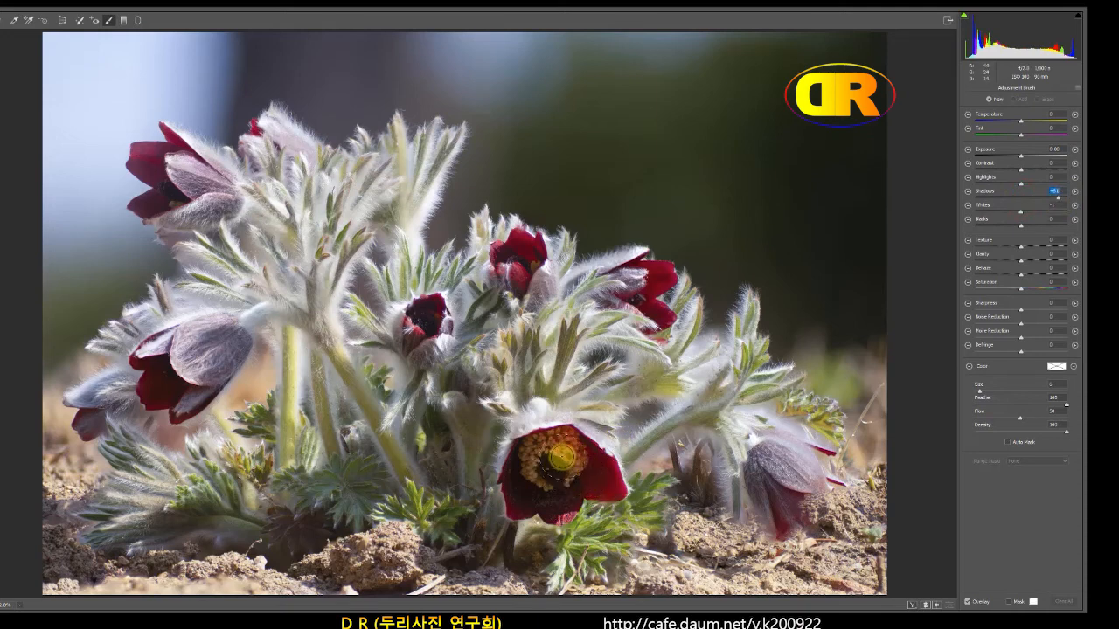
Paint the shadow-lifting brush adjustment over the red petals of all the flower heads, enlarging the brush for the upper-left flower and the remaining ones
mouse_move(561, 456)
left_mouse_down()
mouse_move(538, 463)
mouse_move(544, 490)
mouse_move(592, 466)
mouse_move(535, 495)
mouse_move(523, 462)
mouse_move(570, 449)
left_mouse_up()
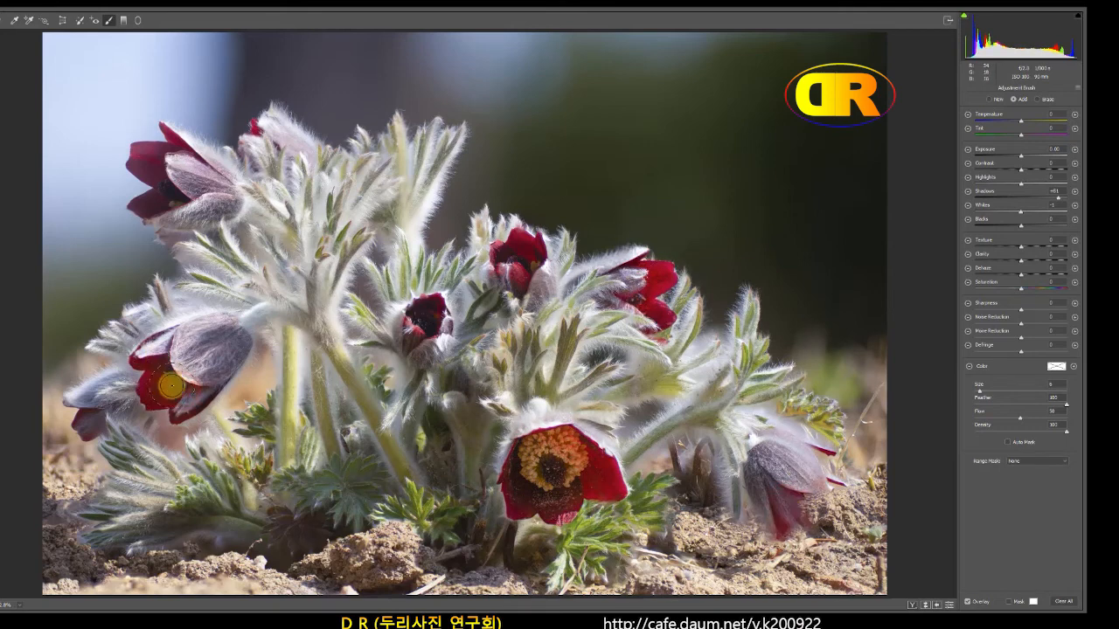
mouse_move(176, 159)
left_mouse_down()
mouse_move(155, 192)
mouse_move(160, 149)
mouse_move(171, 157)
mouse_move(160, 188)
mouse_move(175, 185)
mouse_move(174, 162)
mouse_move(167, 180)
left_mouse_up()
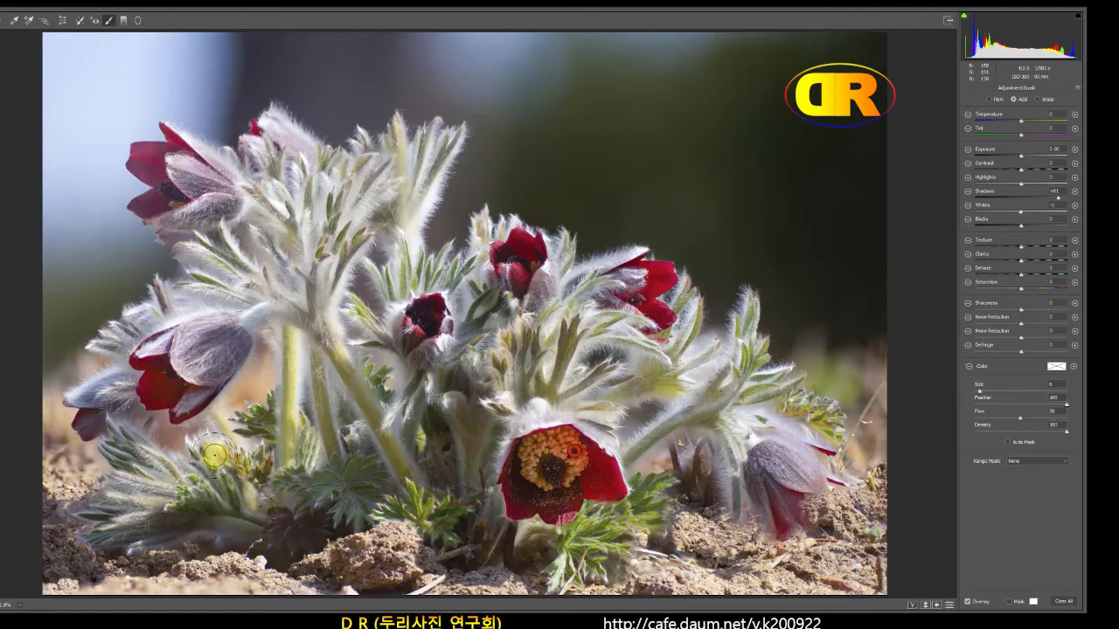
key("bracketright")
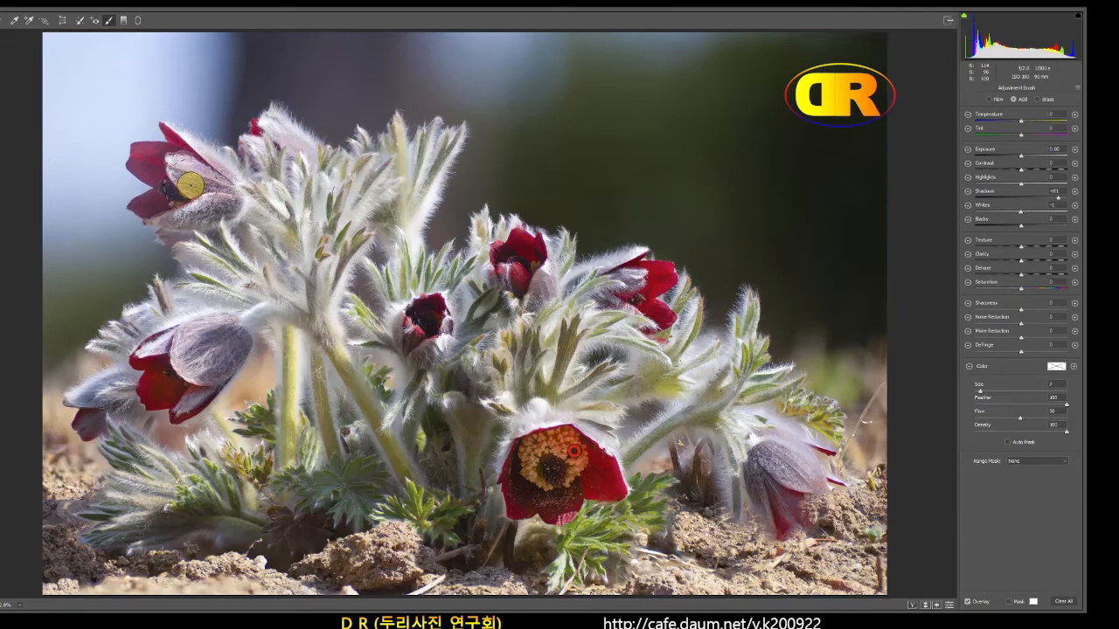
key("bracketright")
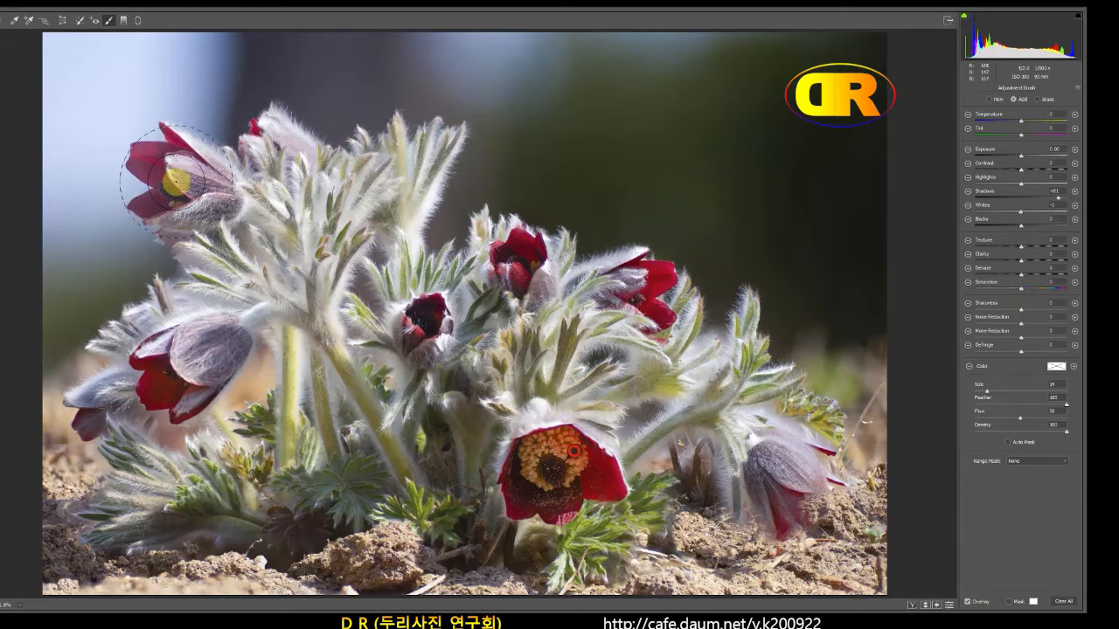
left_click_drag(177, 180, 161, 197)
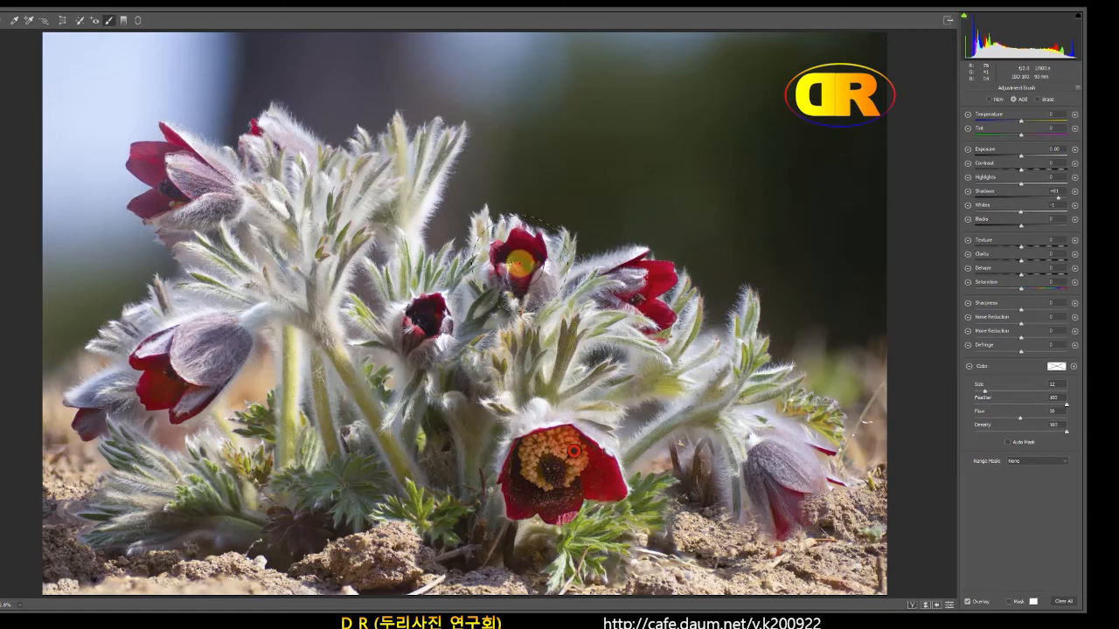
left_click(428, 316)
left_click_drag(601, 300, 629, 296)
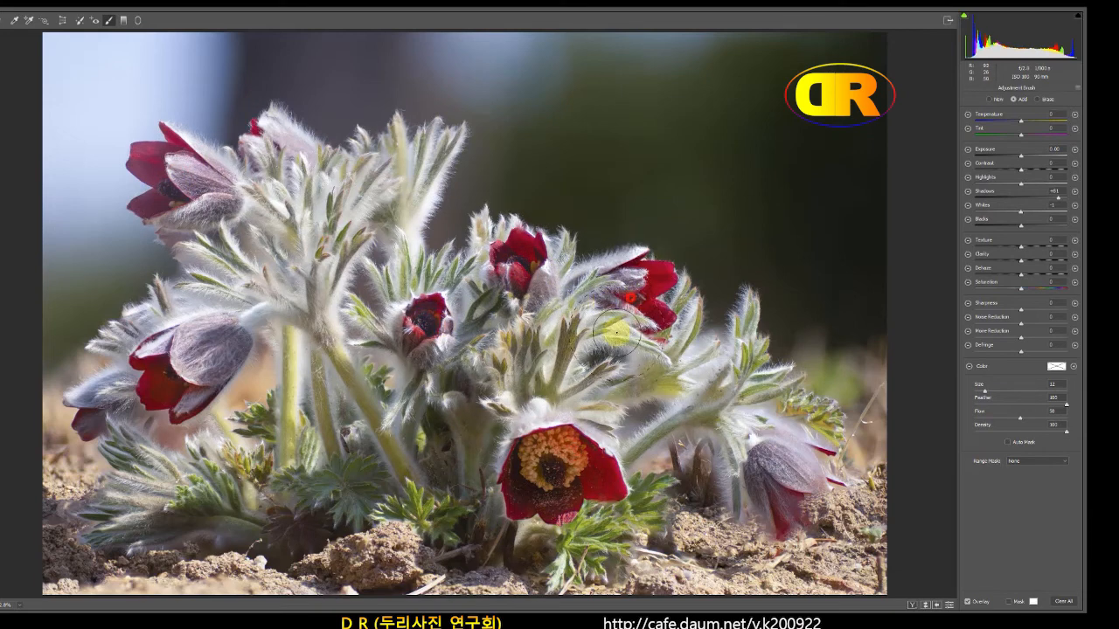
left_click(554, 482)
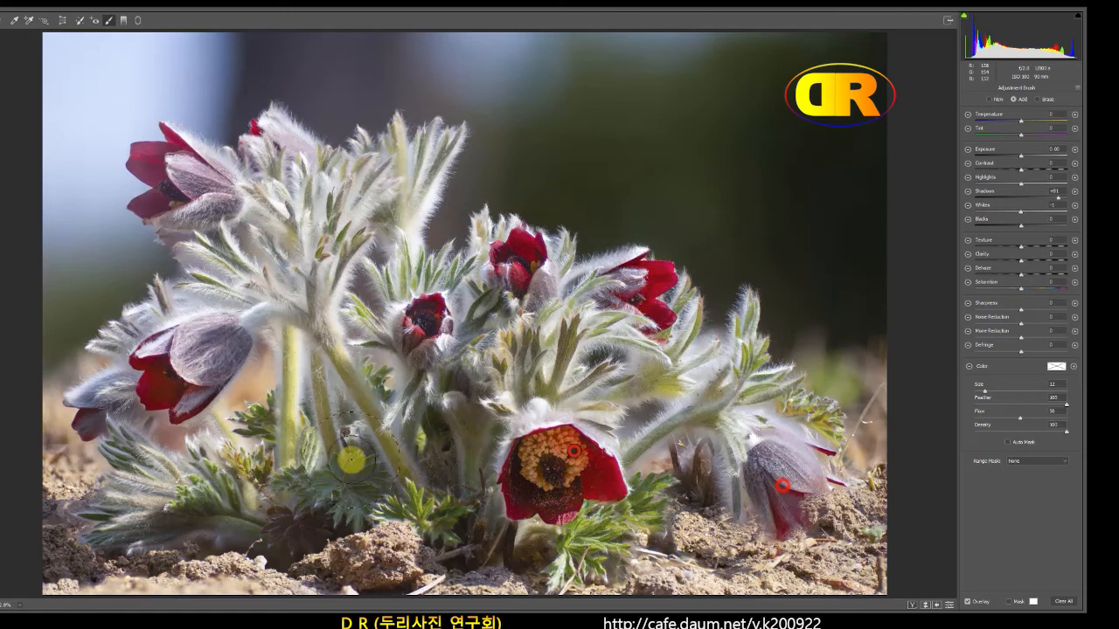
mouse_move(175, 383)
left_mouse_down()
mouse_move(132, 418)
mouse_move(84, 426)
left_mouse_up()
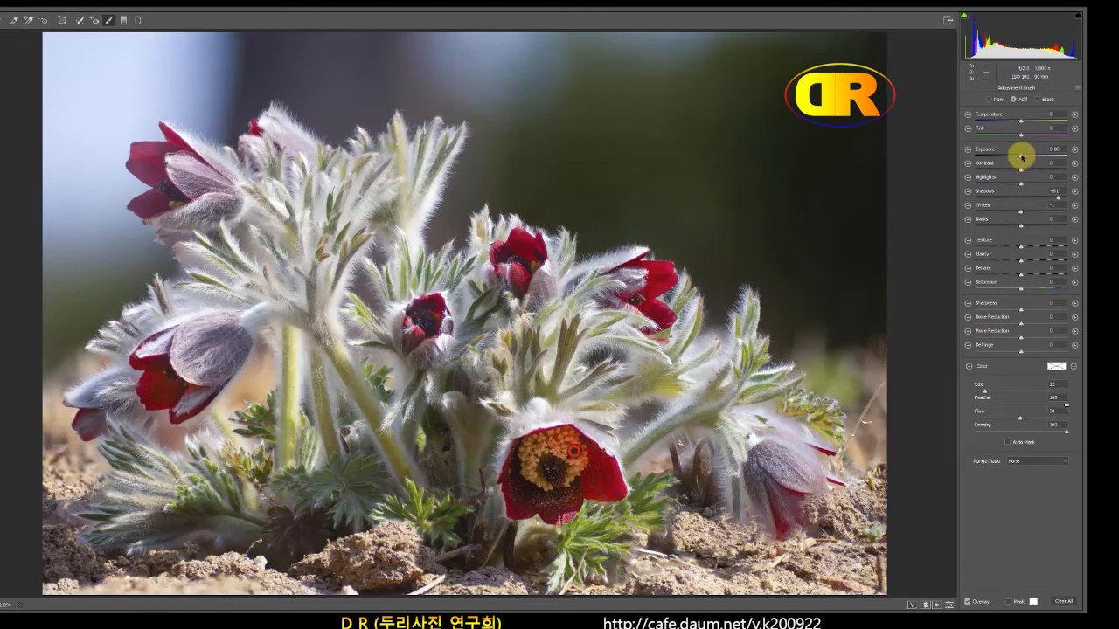
Raise the painted adjustment's Exposure to about +0.35 and compare the image with and without the brush edits
left_click_drag(1021, 155, 1028, 155)
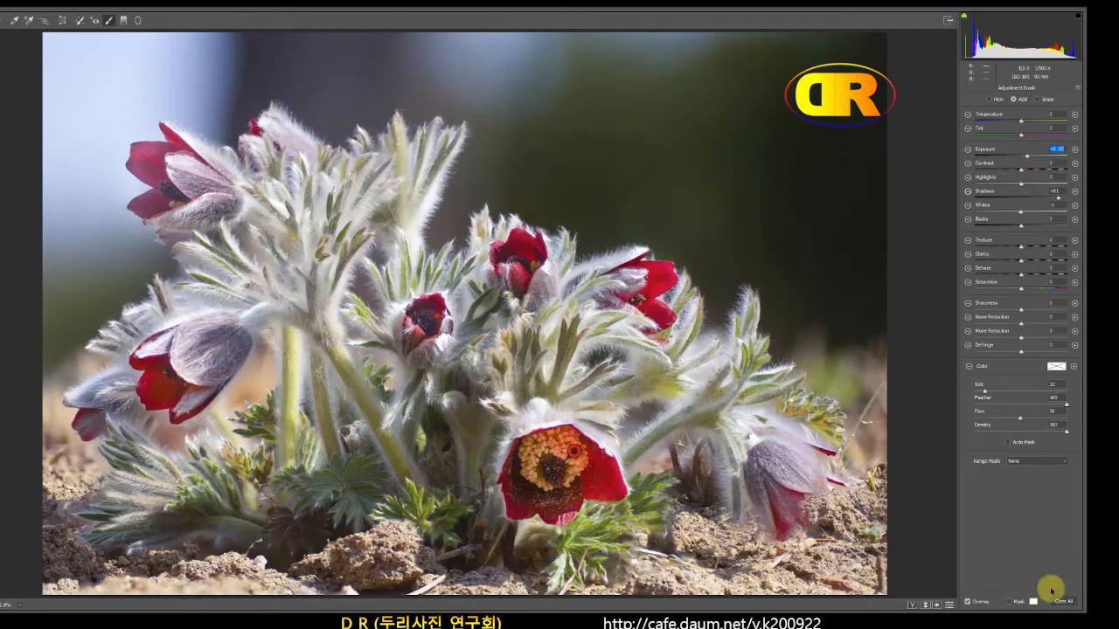
left_click(950, 607)
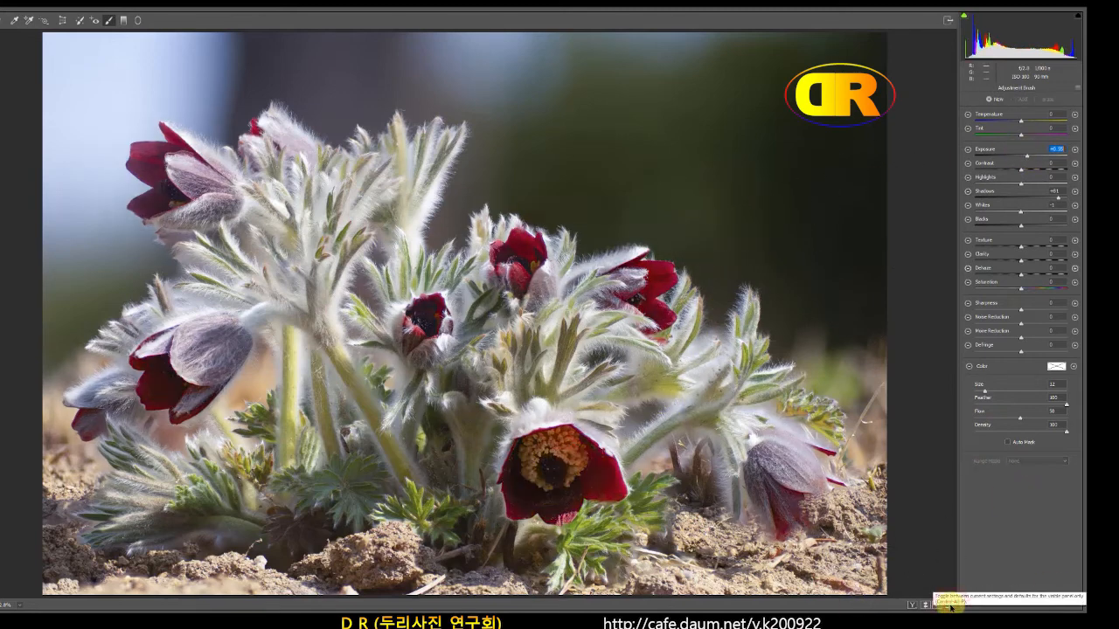
left_click(951, 607)
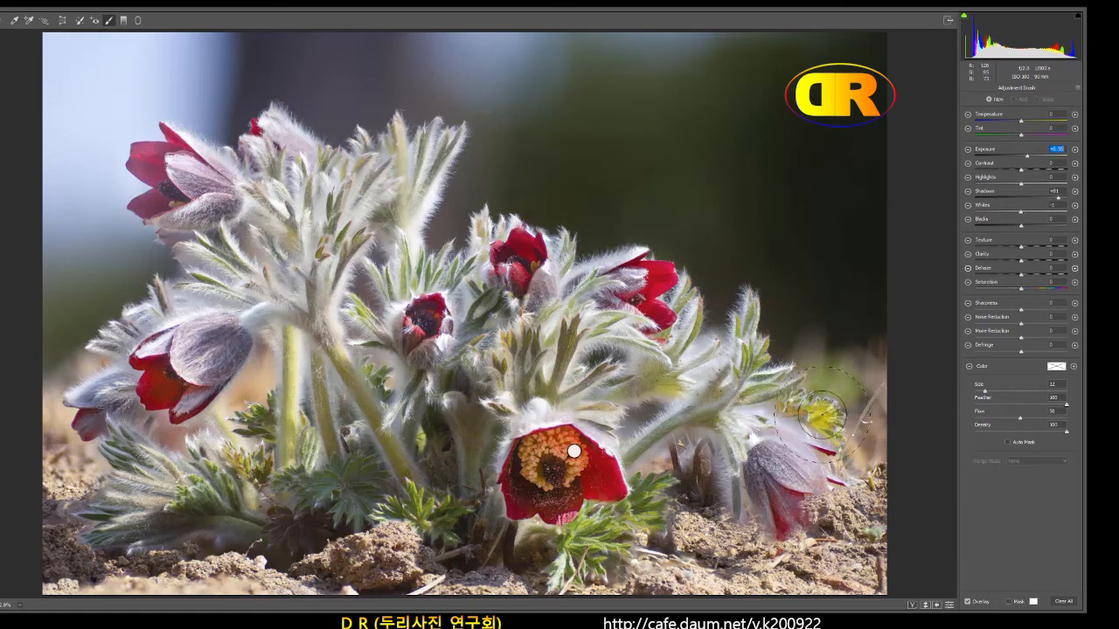
Return to the Basic adjustments, fine-tune Highlights slightly, and apply the Camera Raw edits to the layer
left_click(4, 19)
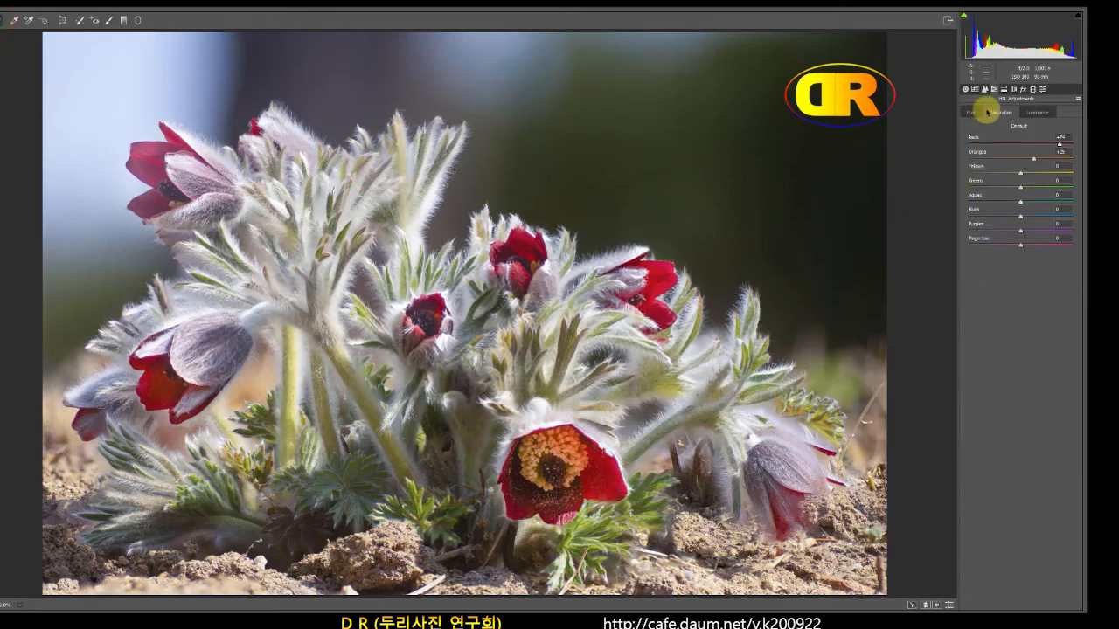
left_click(965, 89)
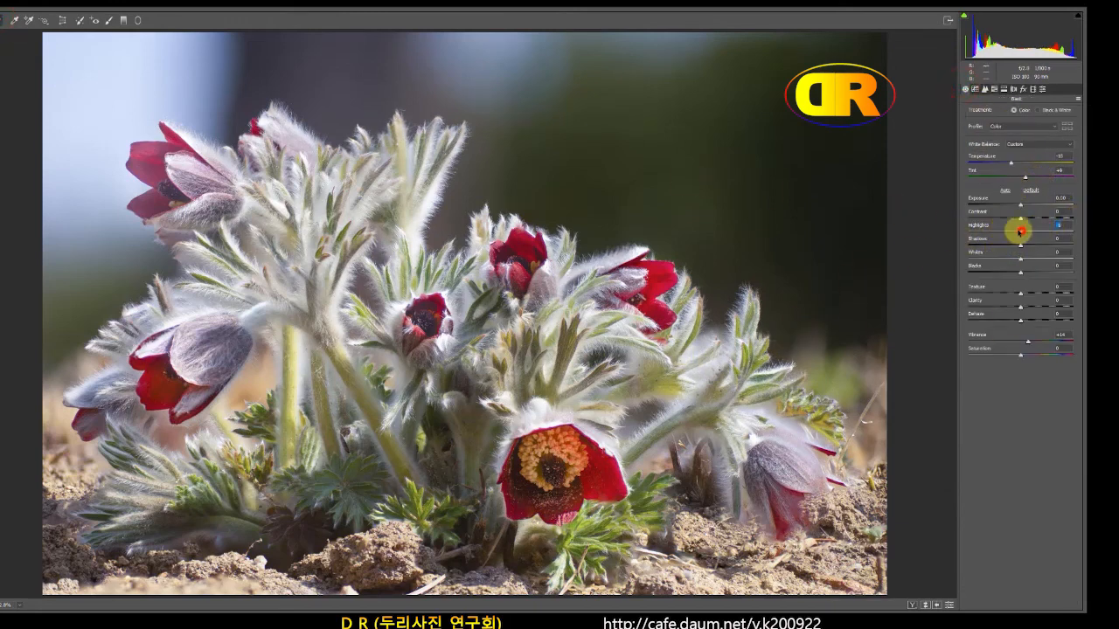
mouse_move(1019, 231)
left_mouse_down()
mouse_move(976, 238)
mouse_move(1032, 236)
mouse_move(1020, 238)
left_mouse_up()
left_click(1060, 611)
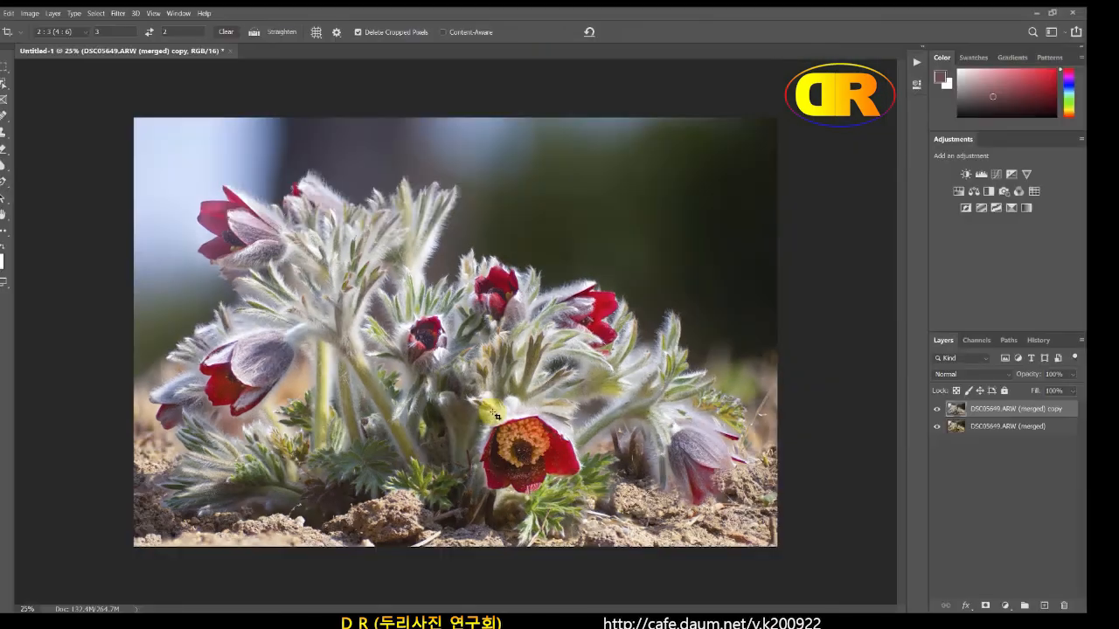
Compare the color-corrected copy with the original merged layer by toggling the copy's visibility
left_click(937, 409)
left_click(937, 411)
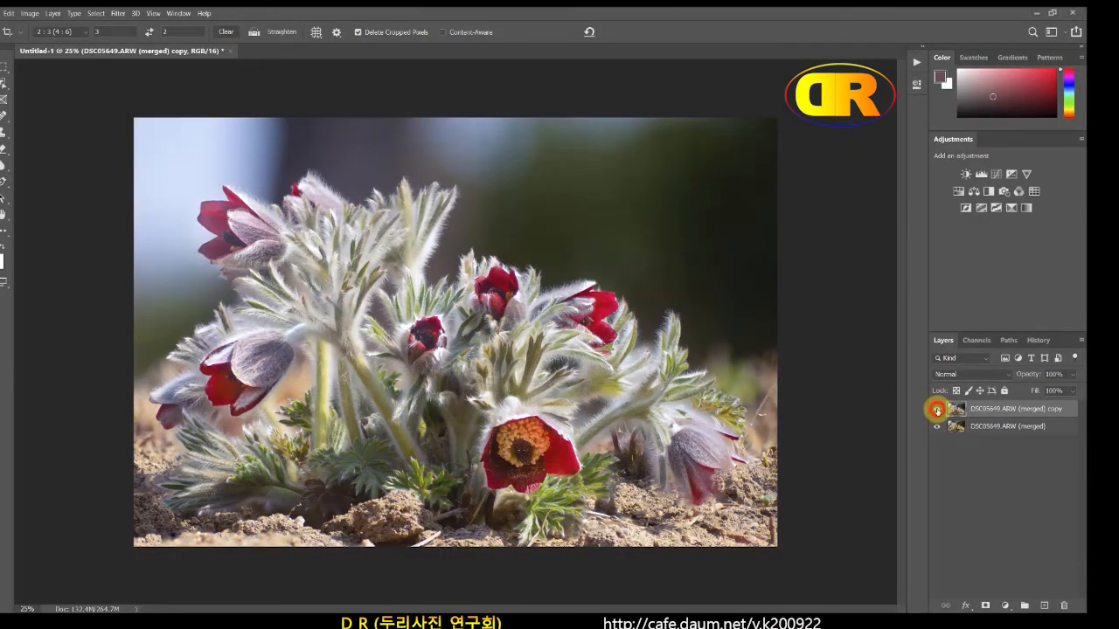
left_click(937, 411)
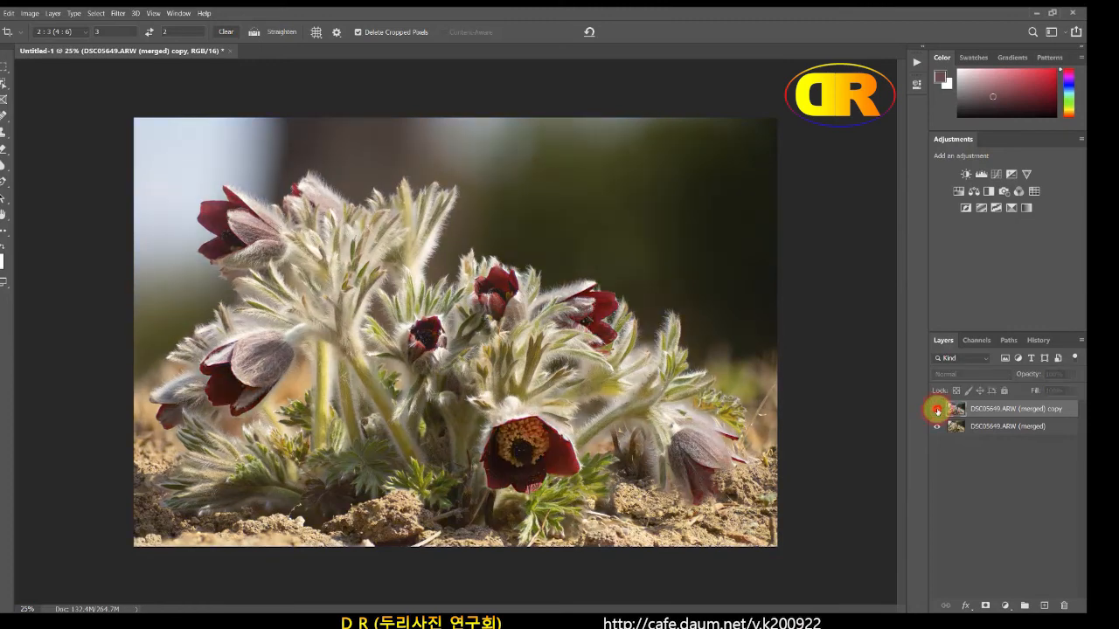
left_click(937, 409)
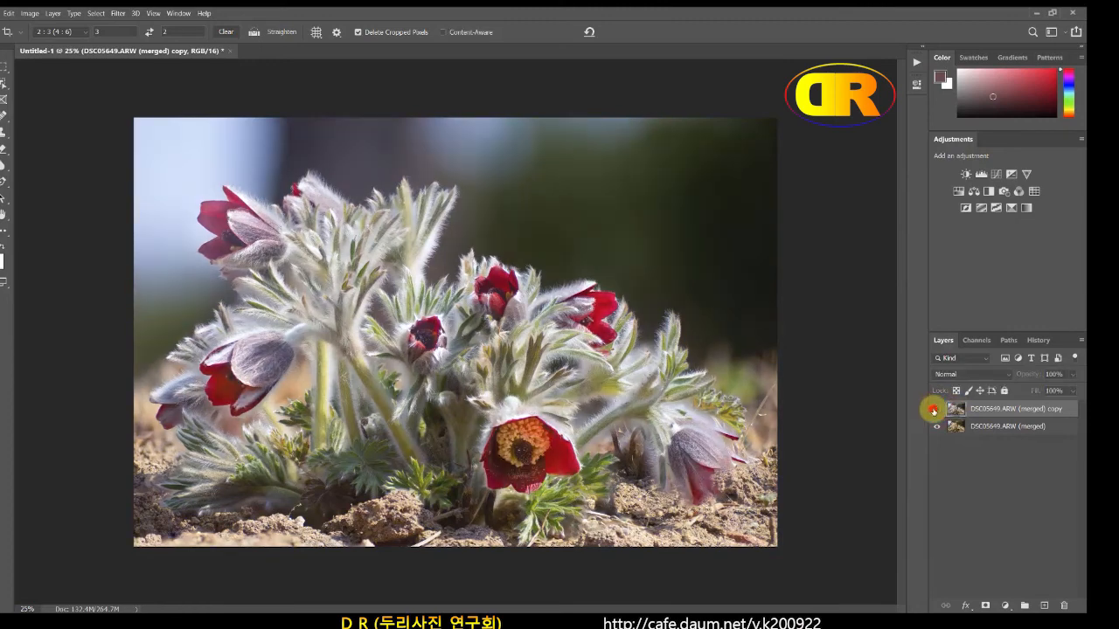
left_click(934, 409)
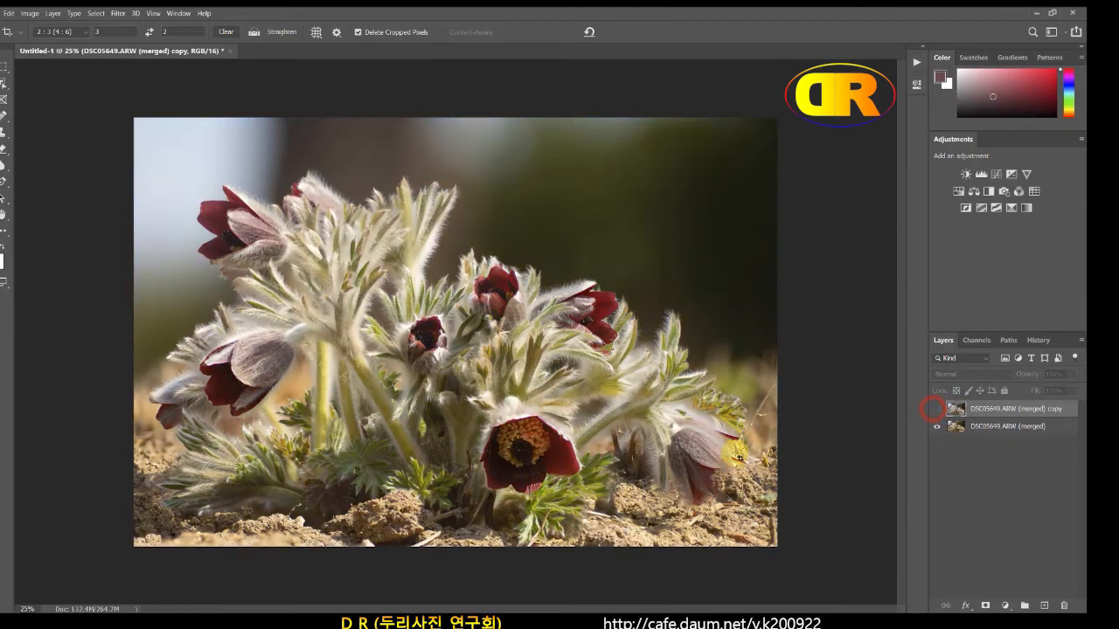
left_click(935, 408)
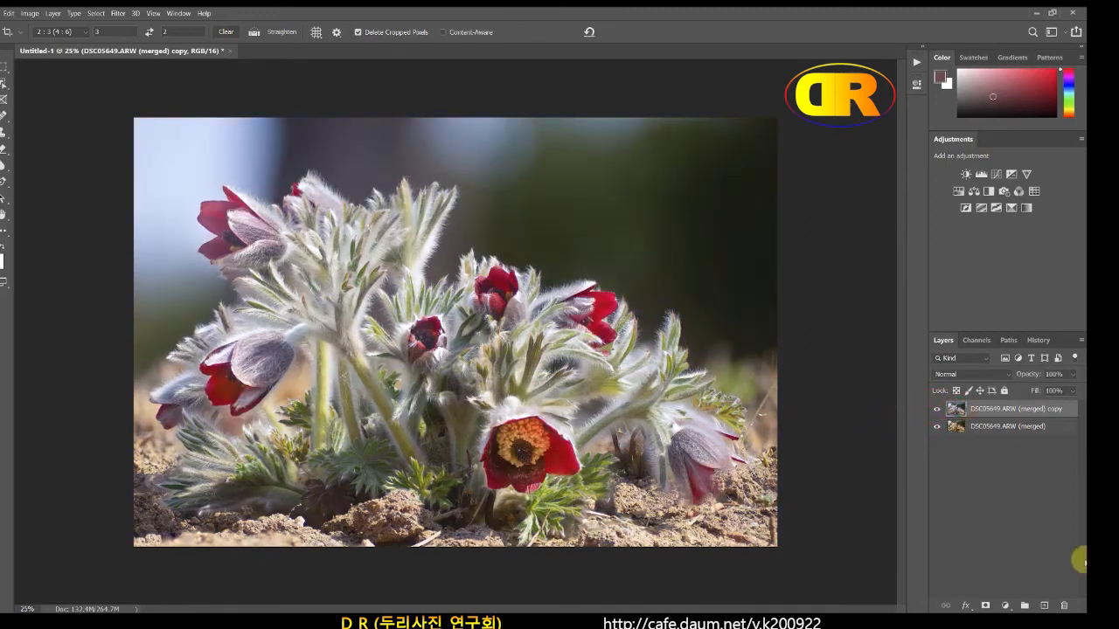
Duplicate the color-corrected layer twice and apply a Gaussian Blur with a radius of about 29 pixels to the top copy
key("ctrl+j")
key("ctrl+j")
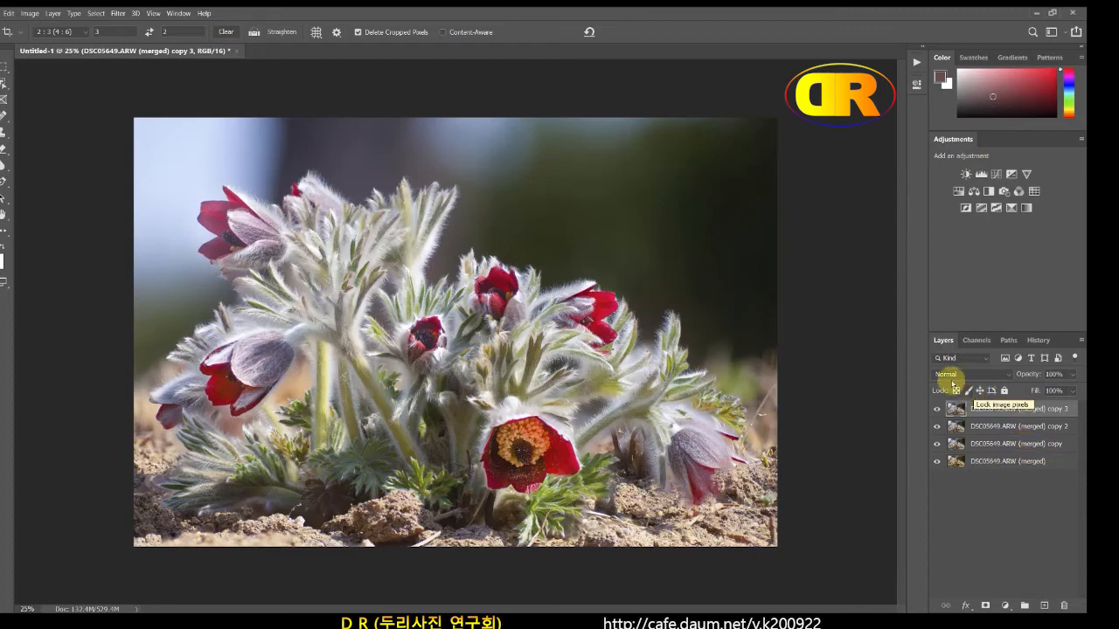
left_click(118, 14)
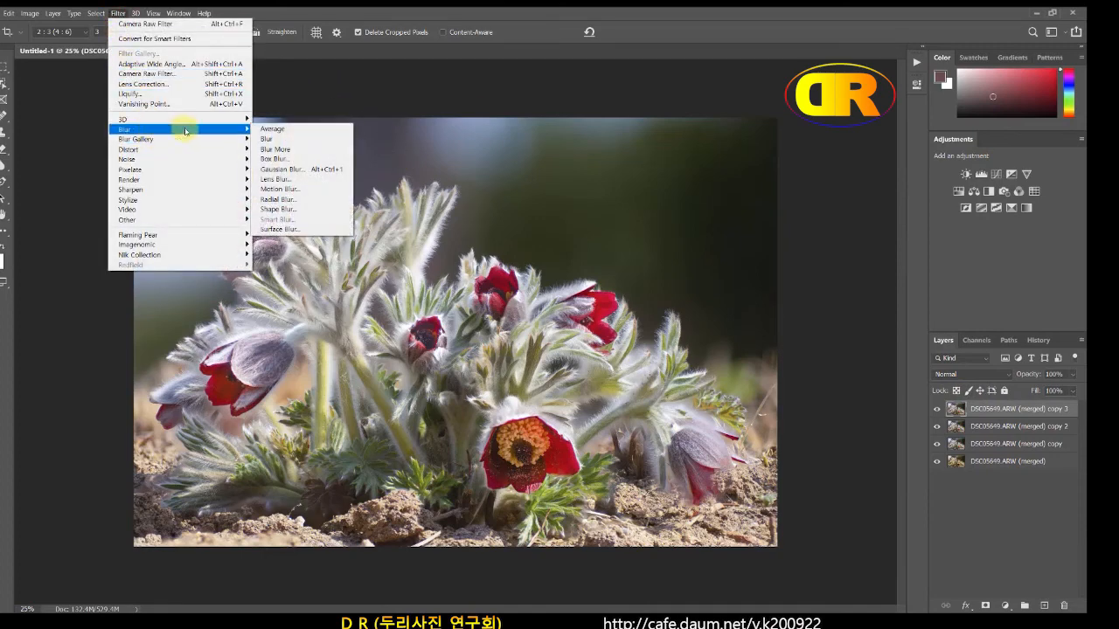
mouse_move(175, 119)
mouse_move(218, 129)
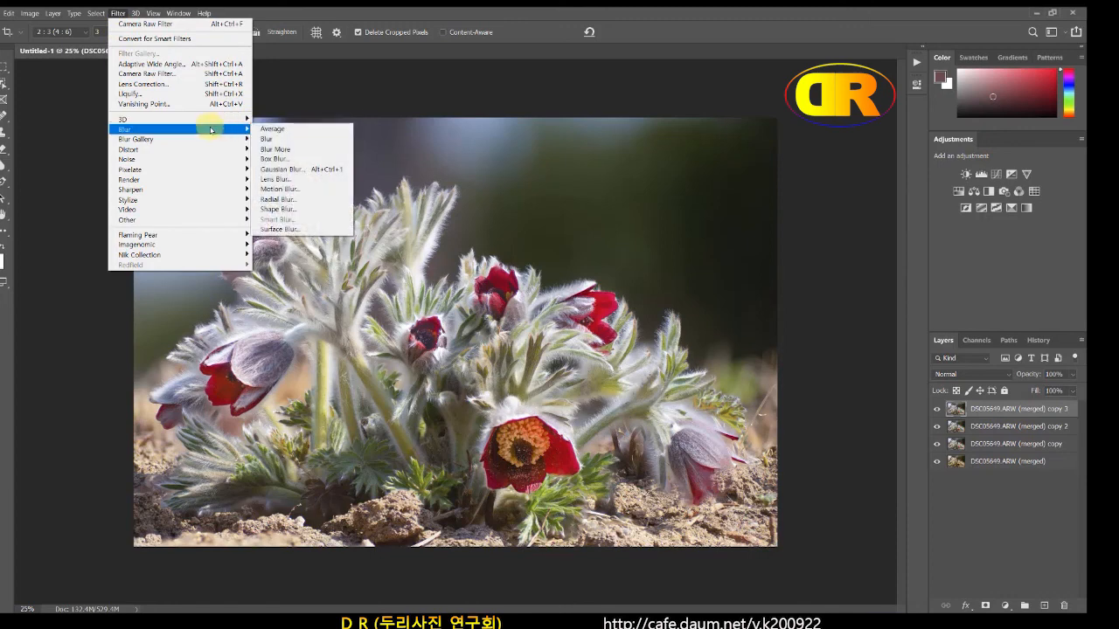
left_click(332, 170)
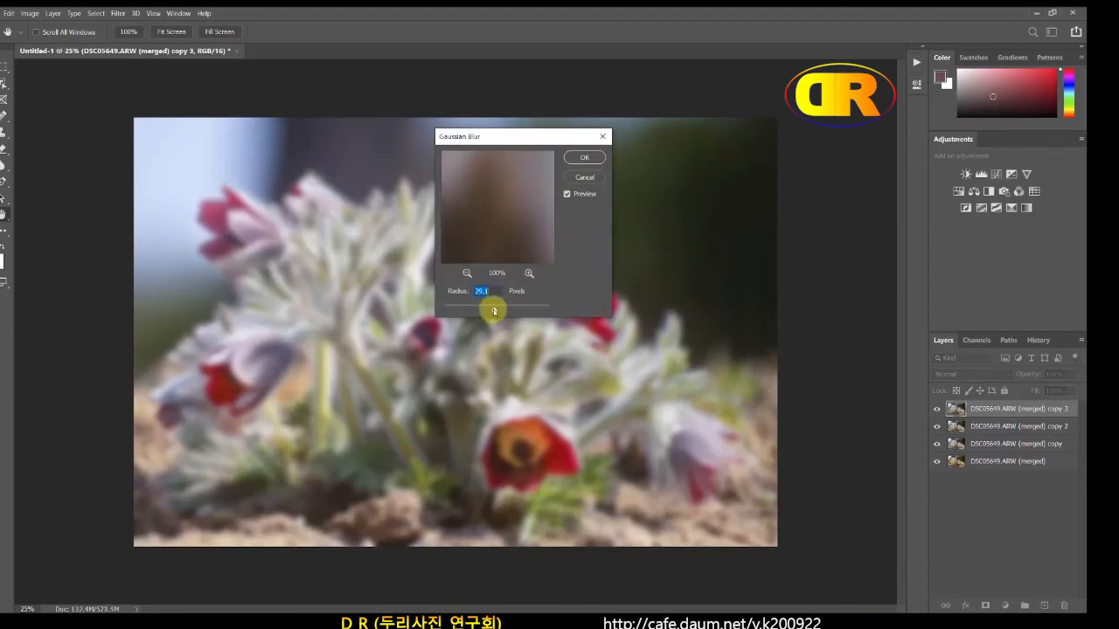
mouse_move(493, 307)
left_mouse_down()
mouse_move(463, 310)
mouse_move(493, 311)
left_mouse_up()
left_click_drag(494, 310, 496, 309)
left_click(584, 158)
Select the blurred top copy together with the sharp copy directly below it and convert both into one Smart Object
key("c")
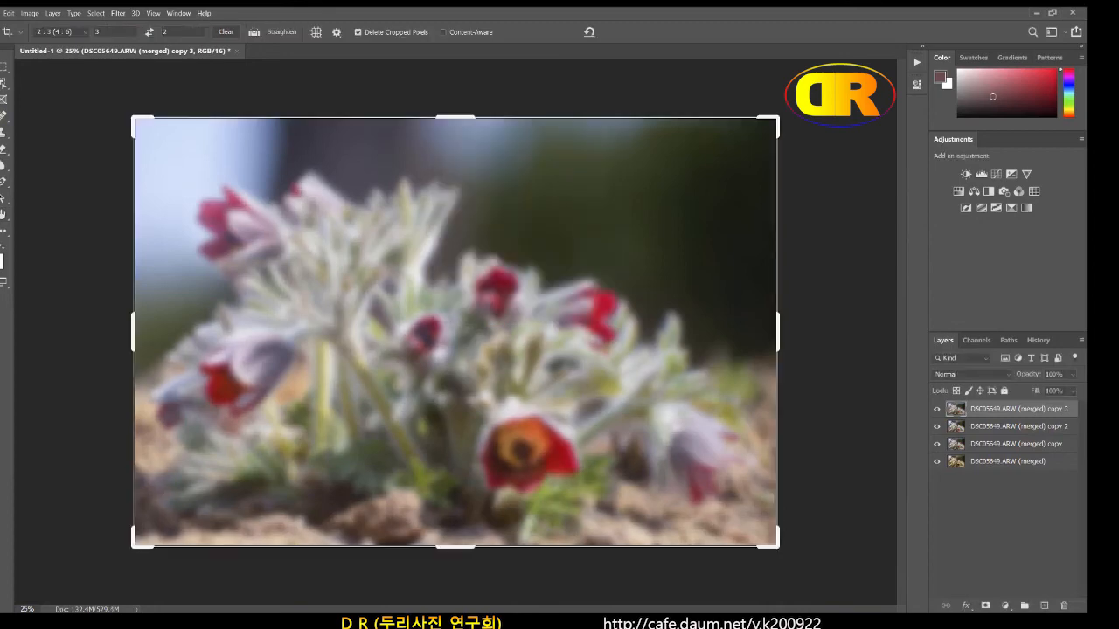
key("v")
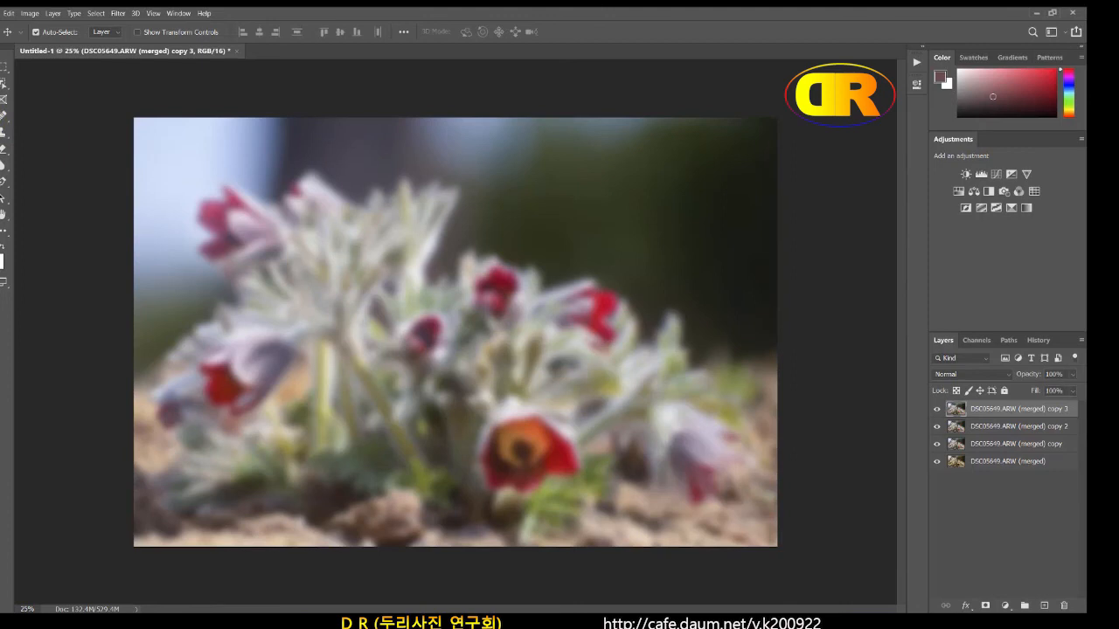
left_click(1042, 428, "shift")
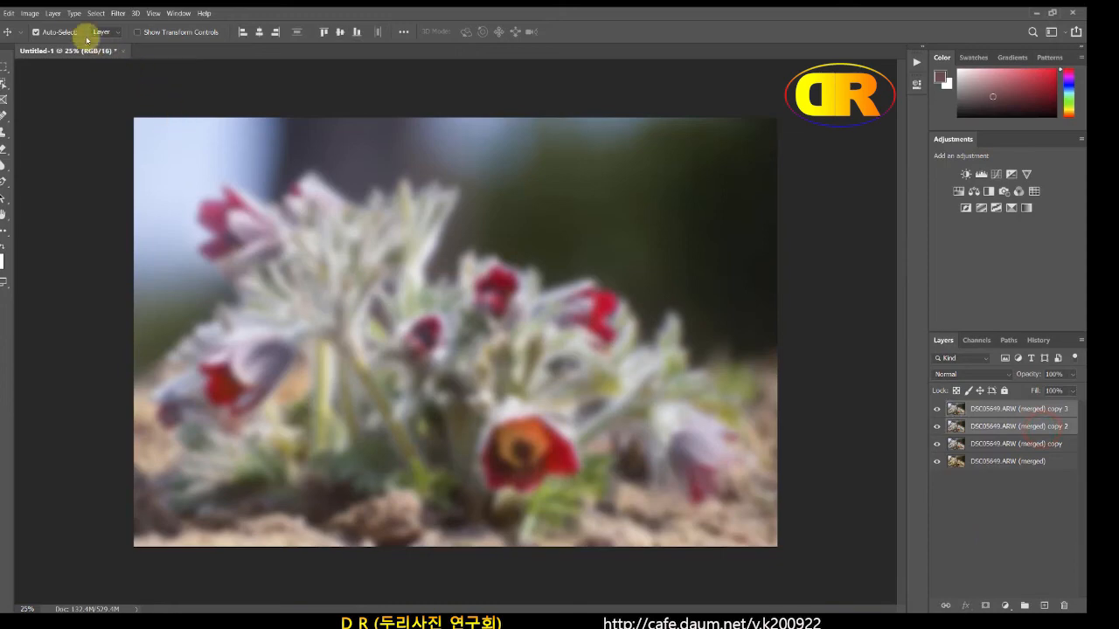
left_click(53, 13)
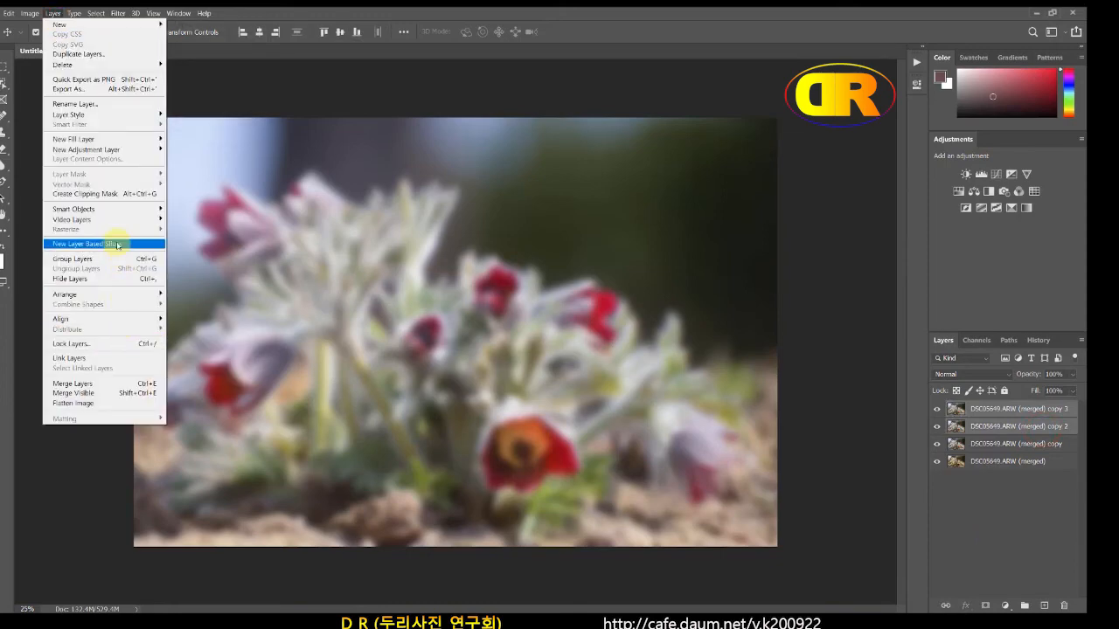
mouse_move(118, 224)
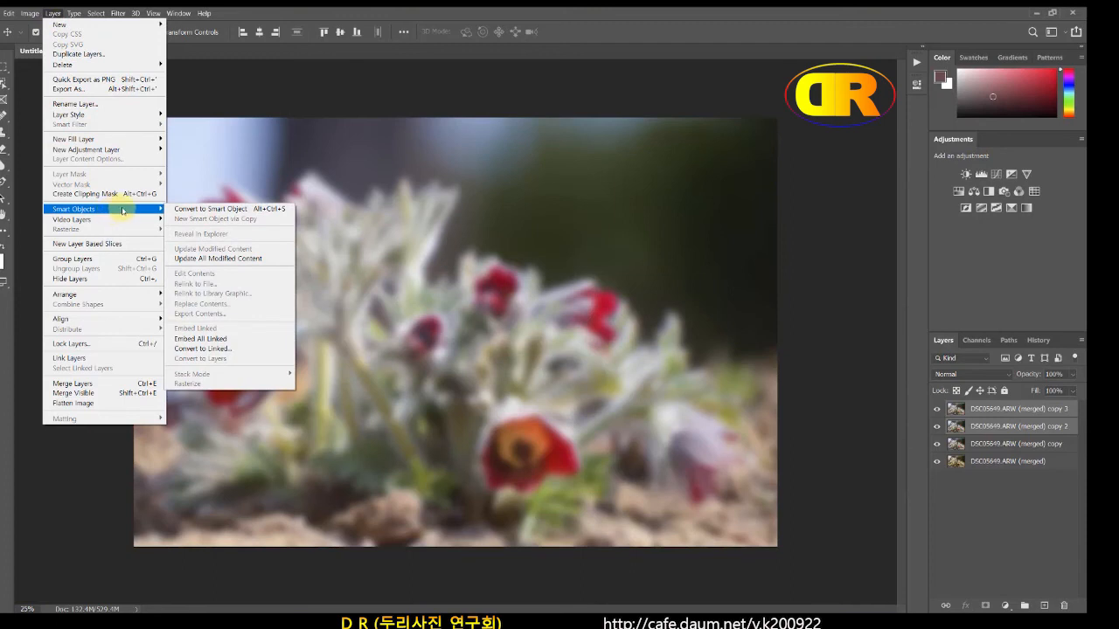
left_click(254, 211)
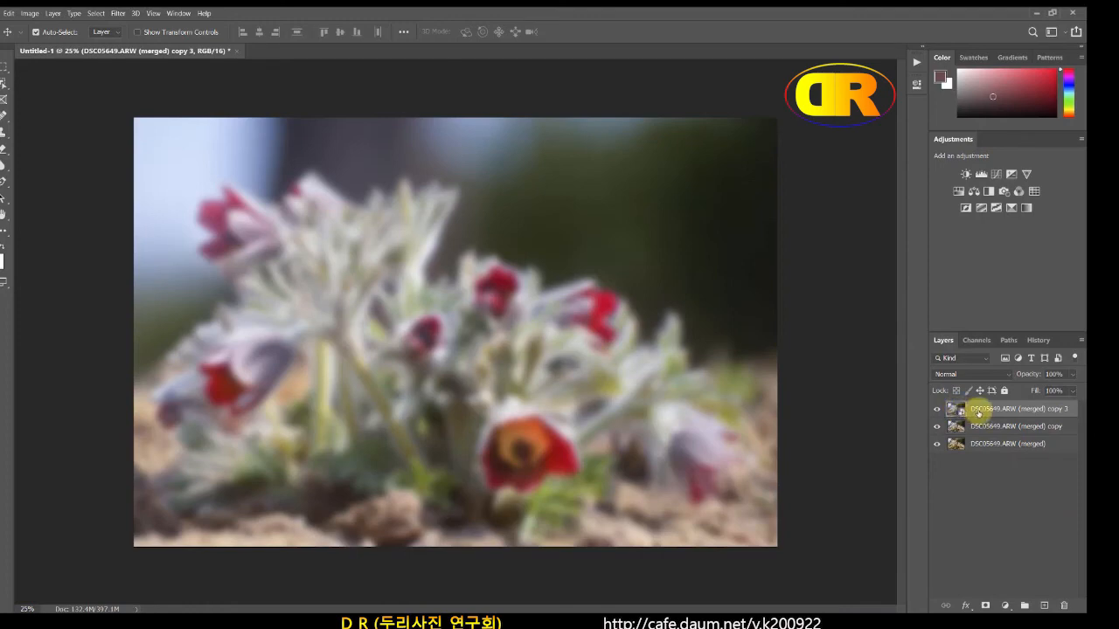
Set the Smart Object's stack mode to Mean to blend the blurred and sharp copies into a soft-focus glow
key("ctrl+4")
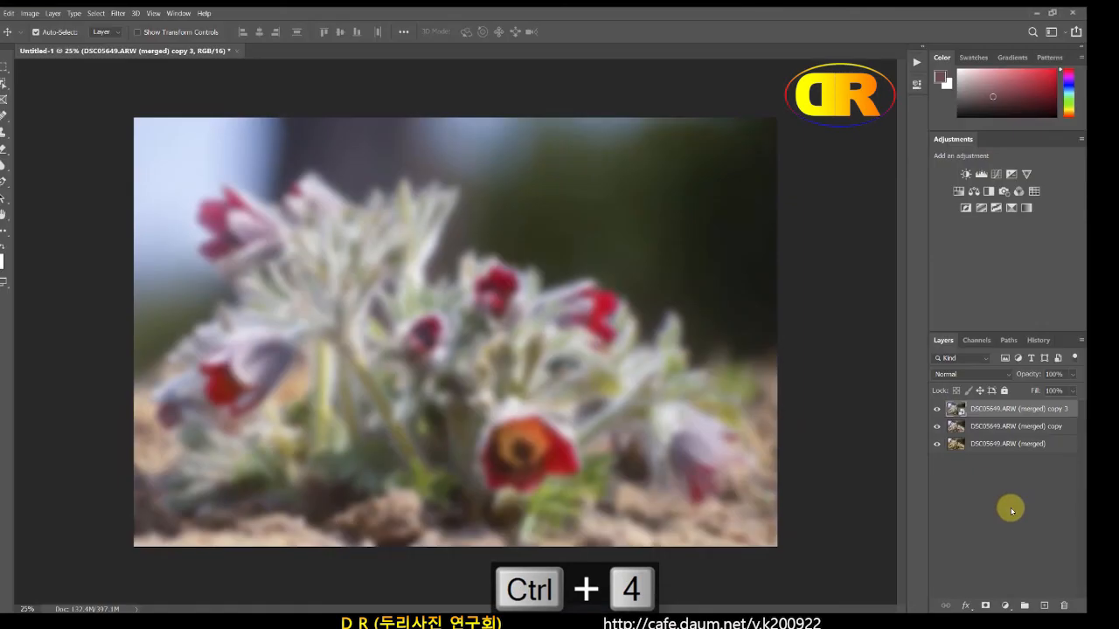
left_click(54, 13)
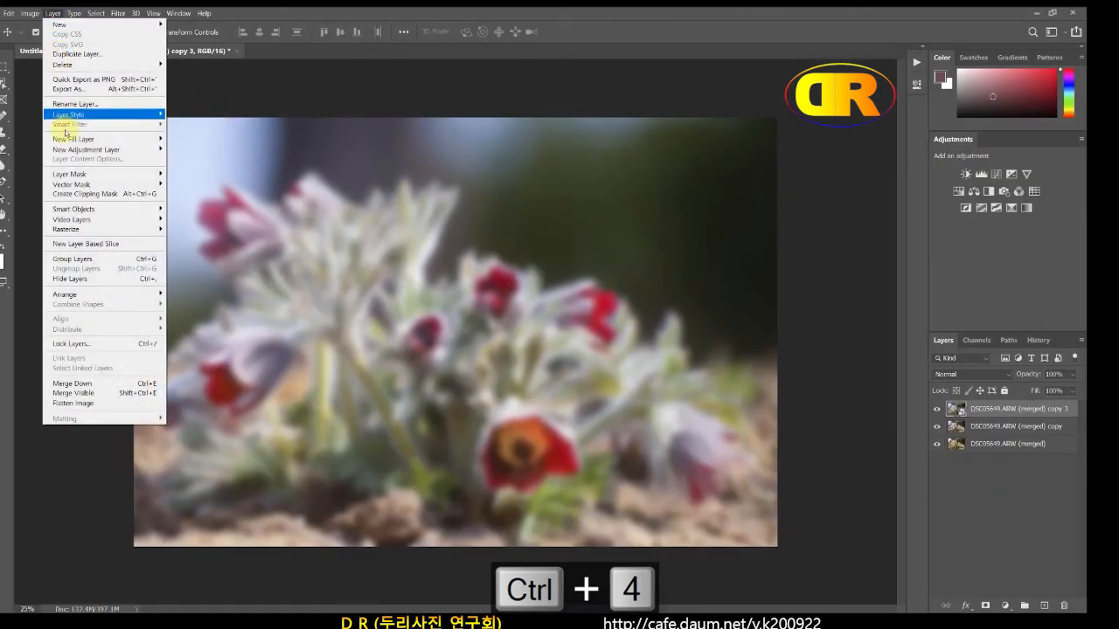
mouse_move(94, 223)
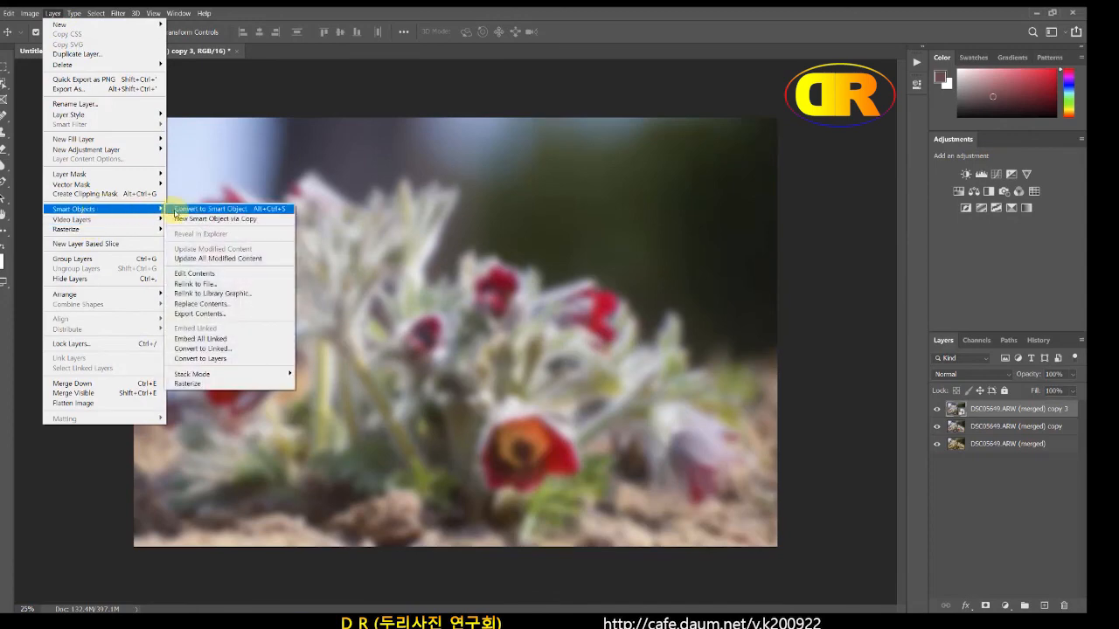
mouse_move(278, 374)
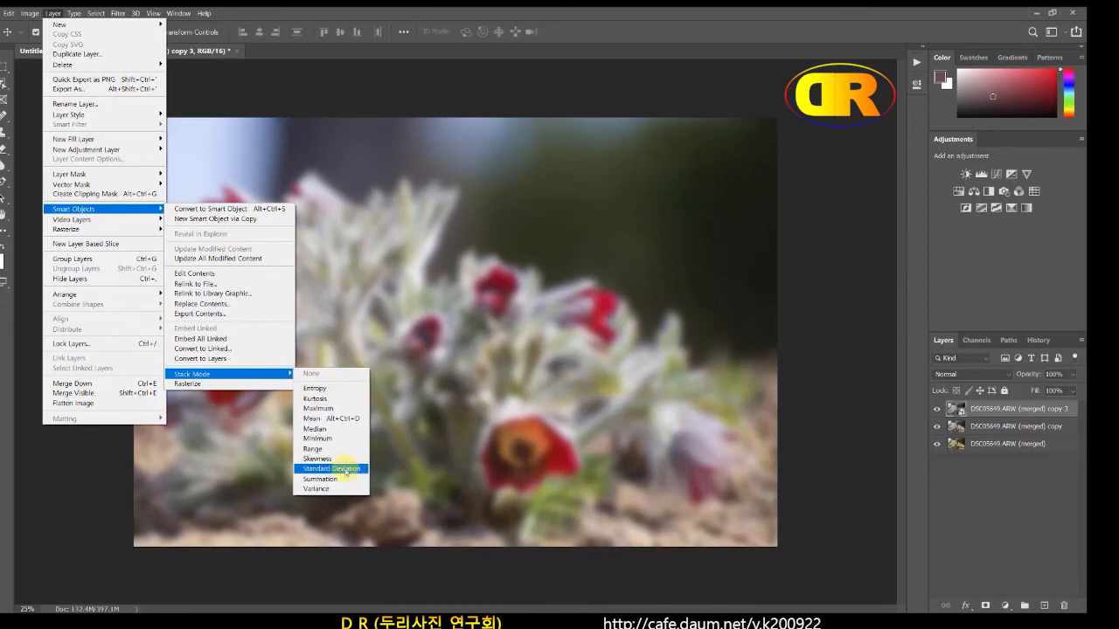
left_click(355, 420)
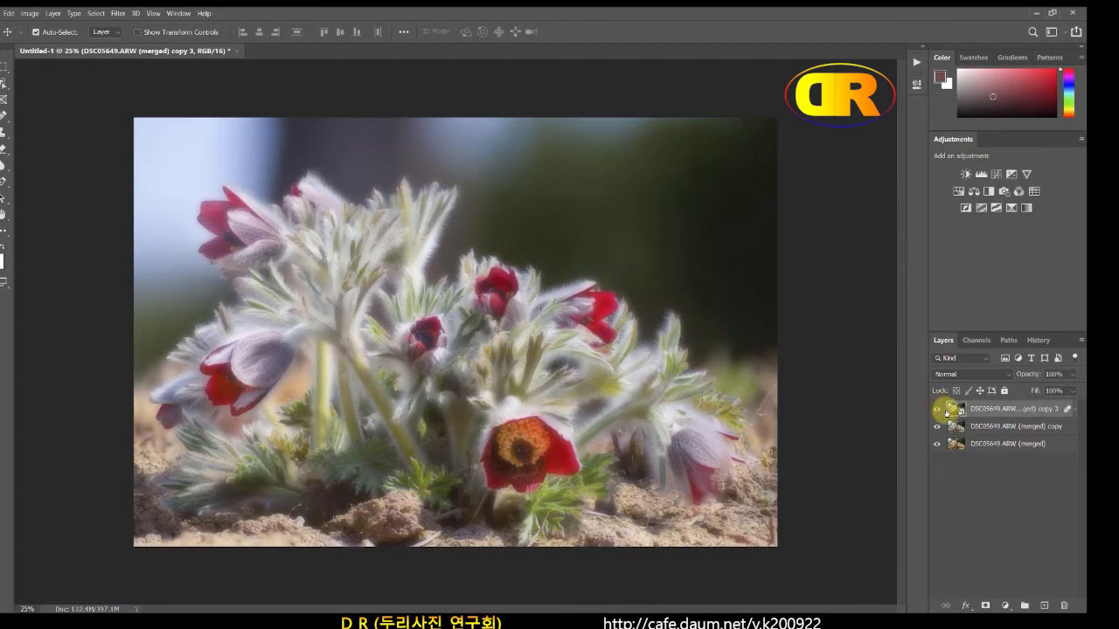
Compare the photo with and without the soft-focus Smart Object by toggling its visibility, including at a closer zoom of the flowers
left_click(938, 409)
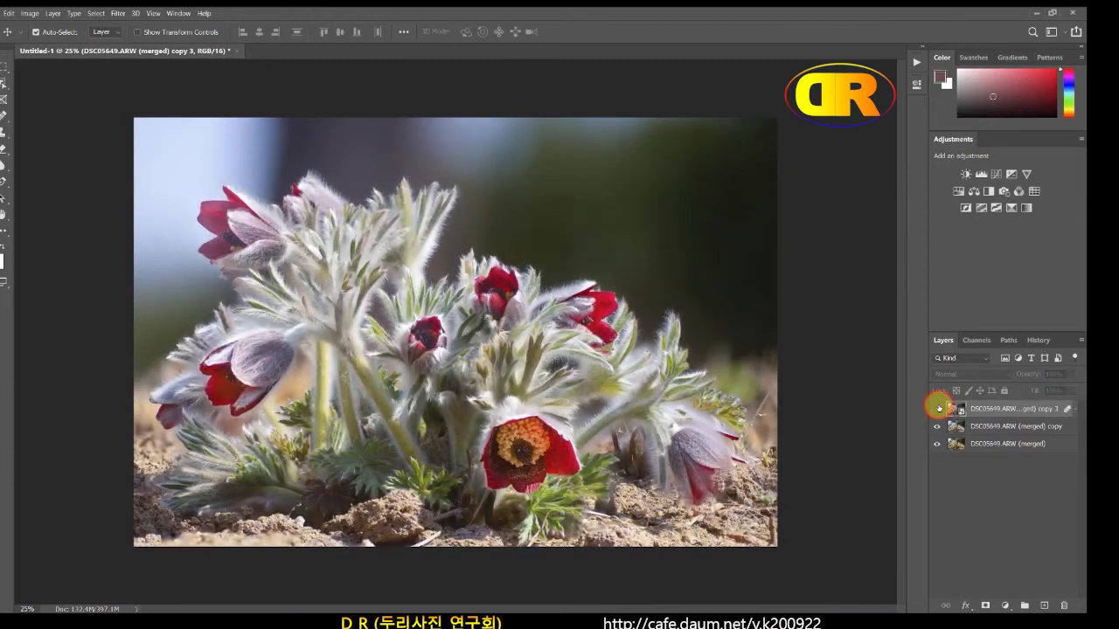
left_click(938, 408)
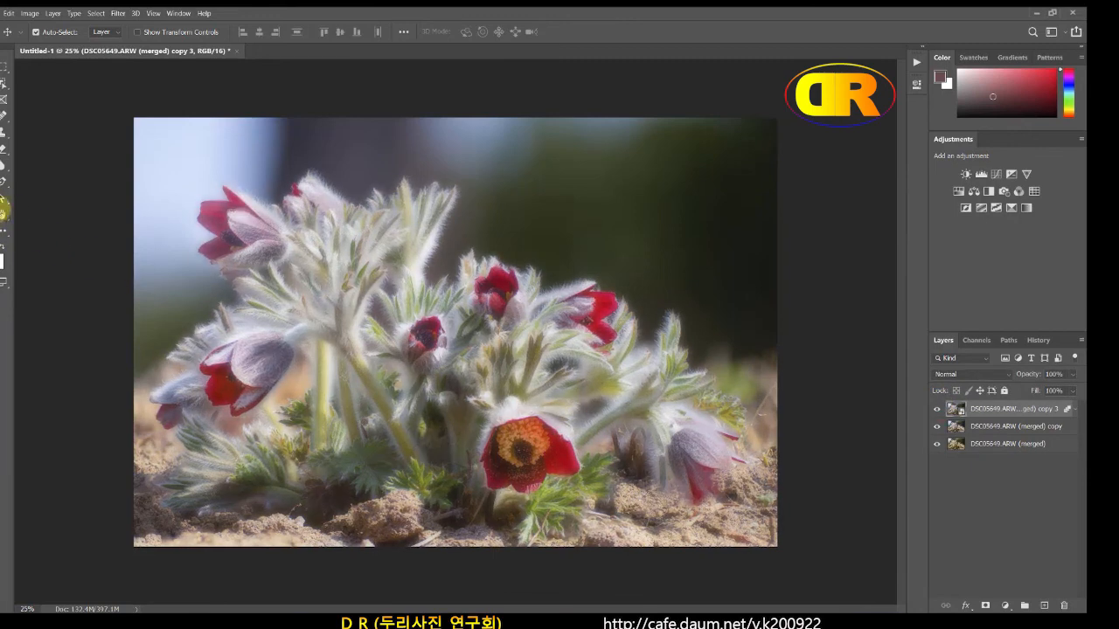
key("z")
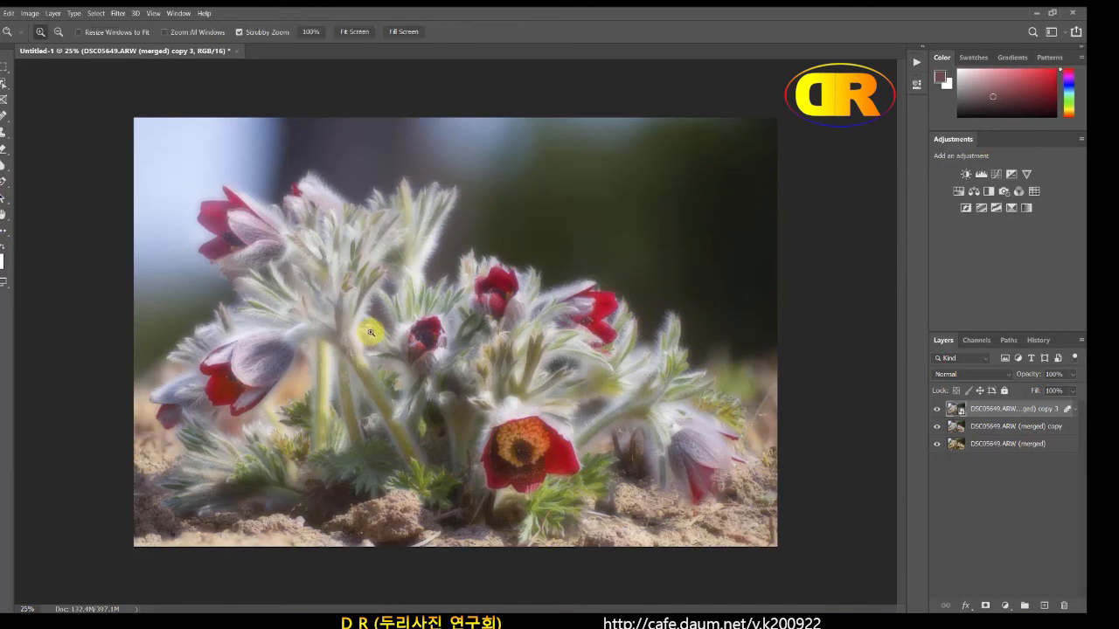
left_click(368, 327)
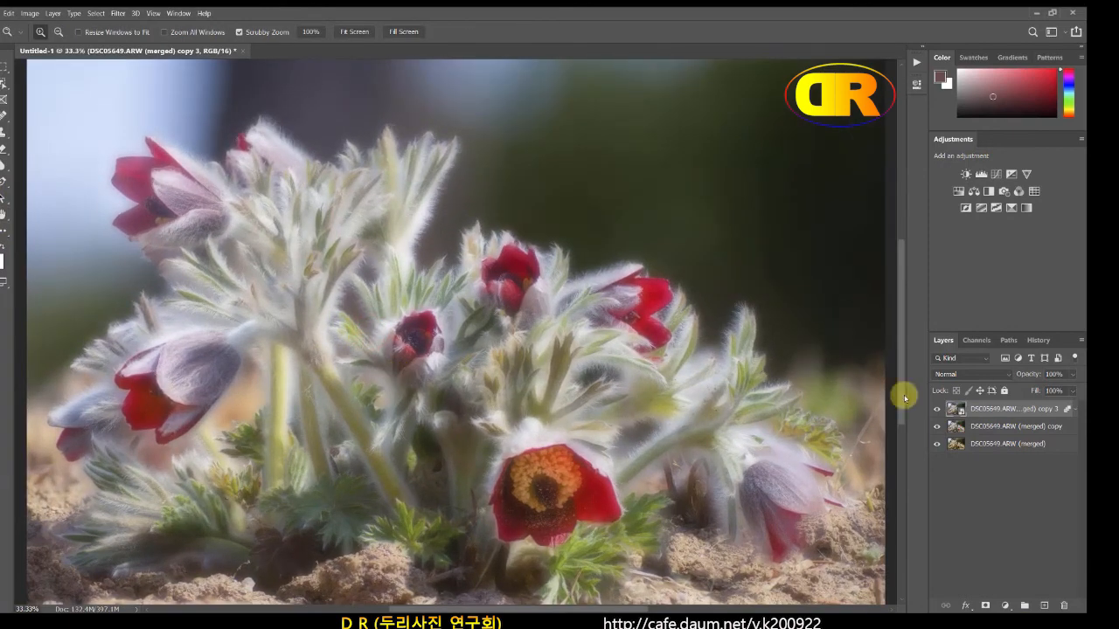
left_click(938, 409)
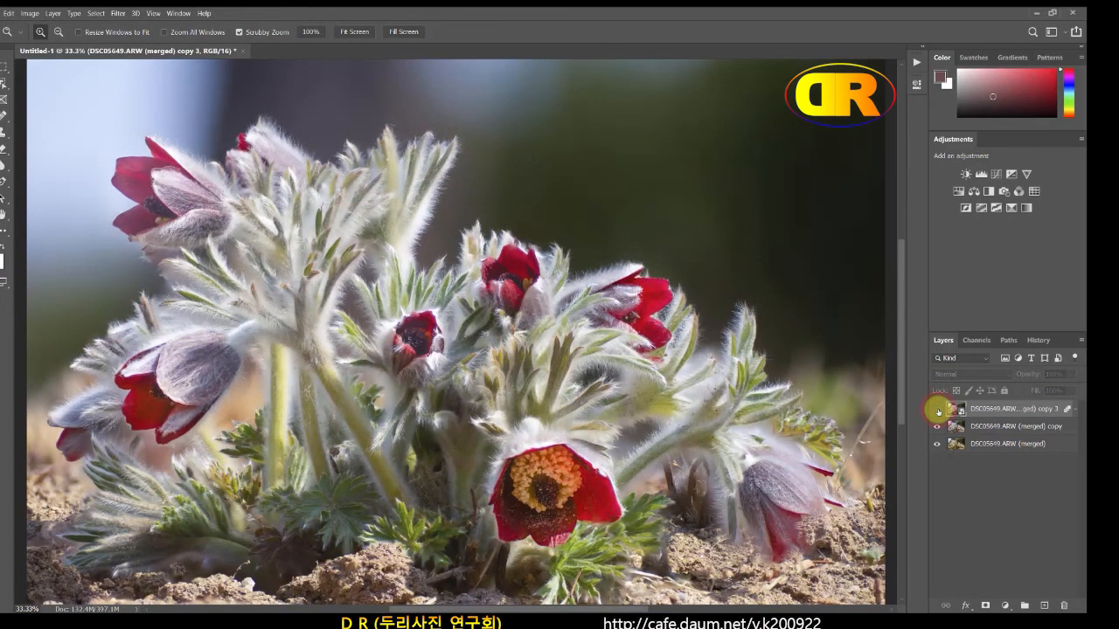
left_click(937, 409)
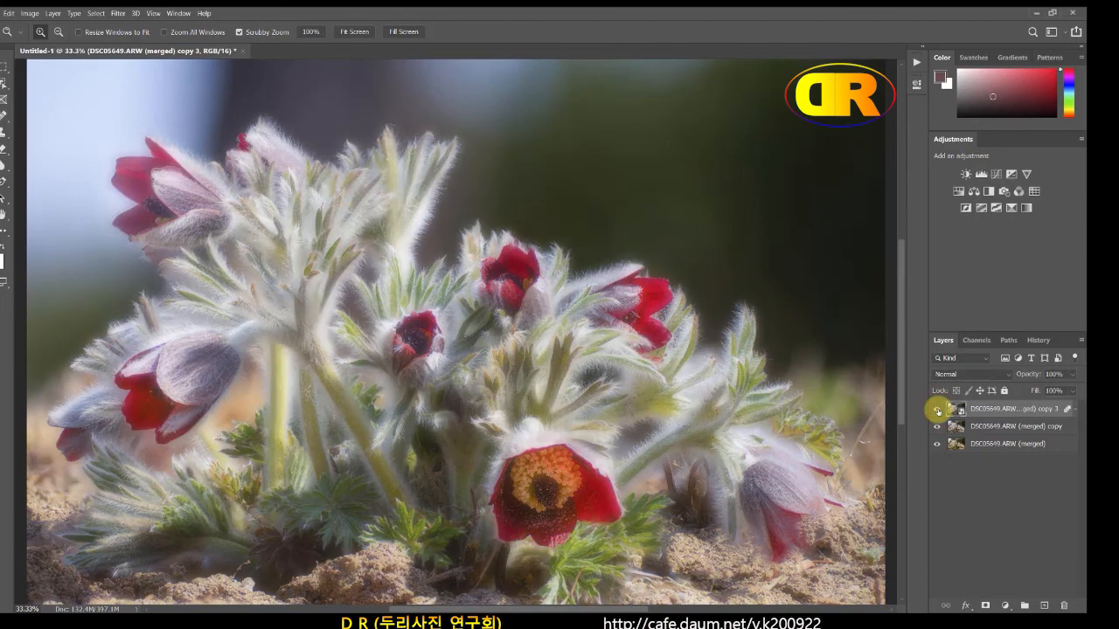
left_click(937, 410)
left_click(937, 409)
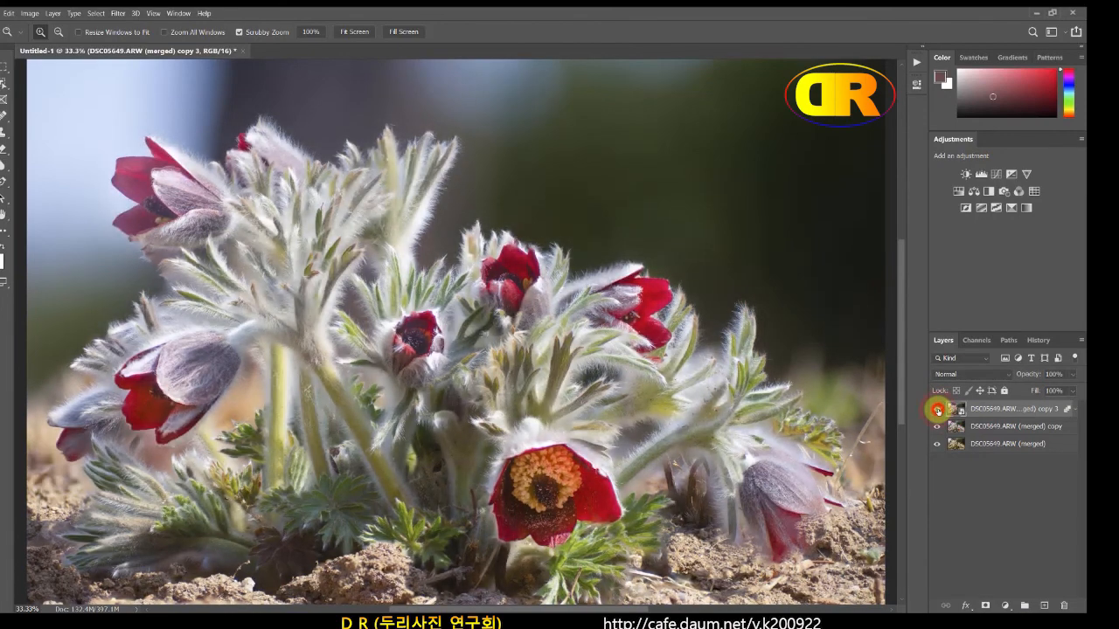
left_click(937, 409)
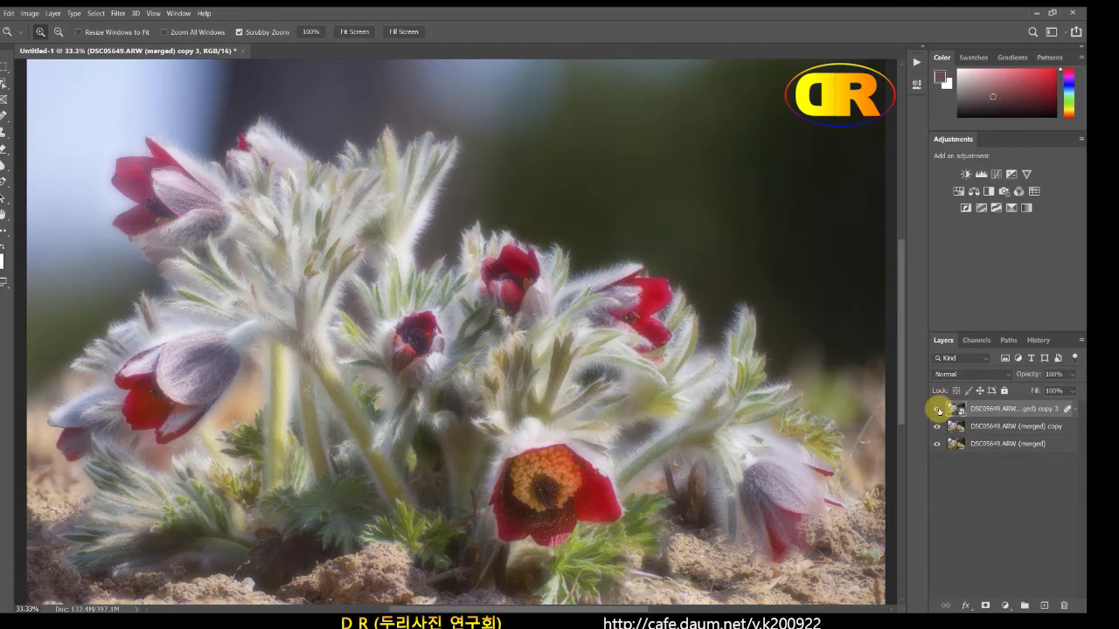
key("ctrl+0")
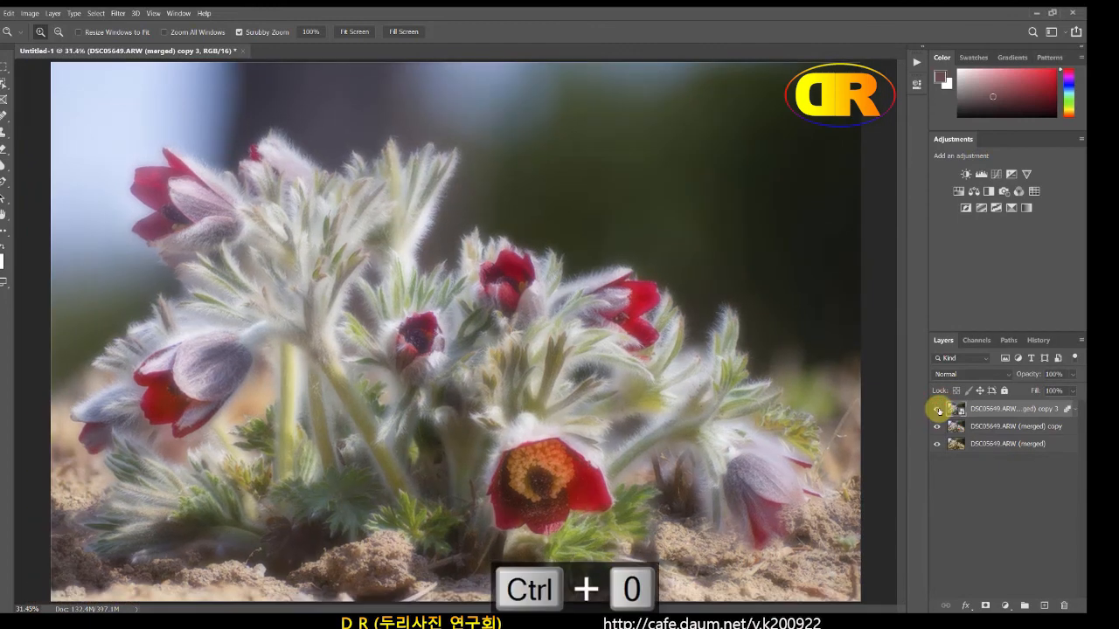